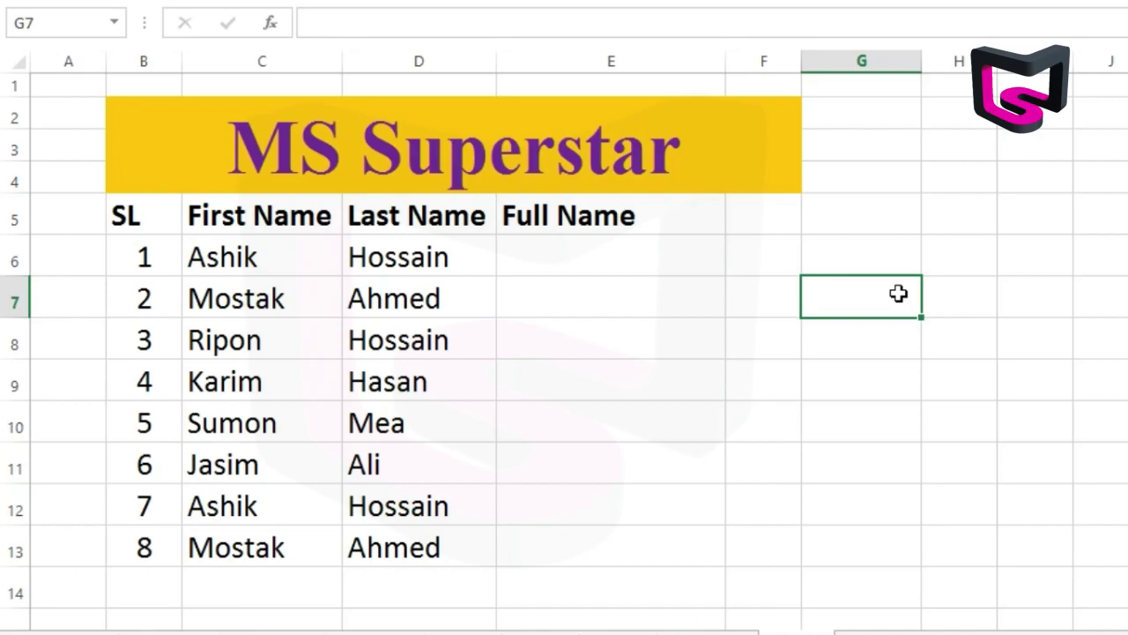
- Begin an =CONCATENATE( formula in Full Name cell E6 using the =con autocomplete
click(669, 264)
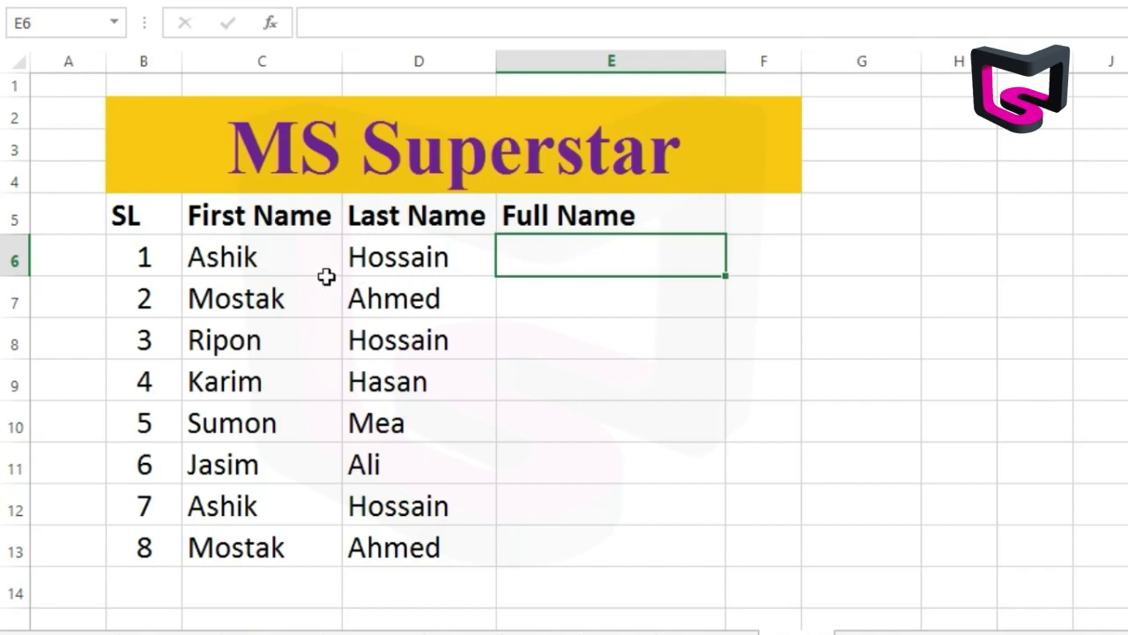
click(255, 256)
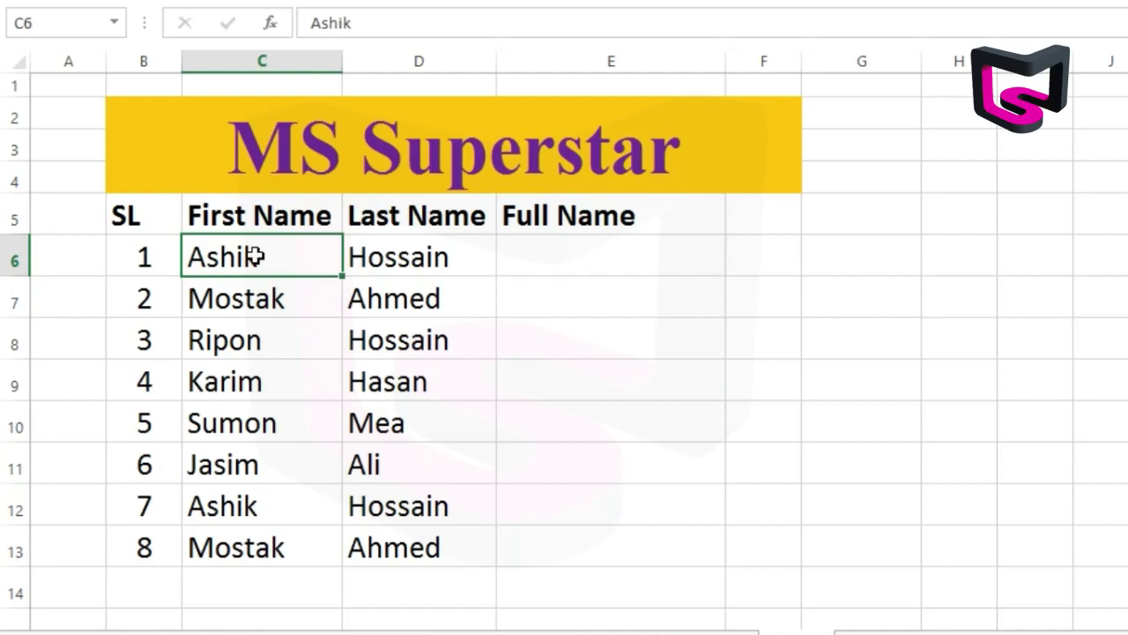
click(574, 254)
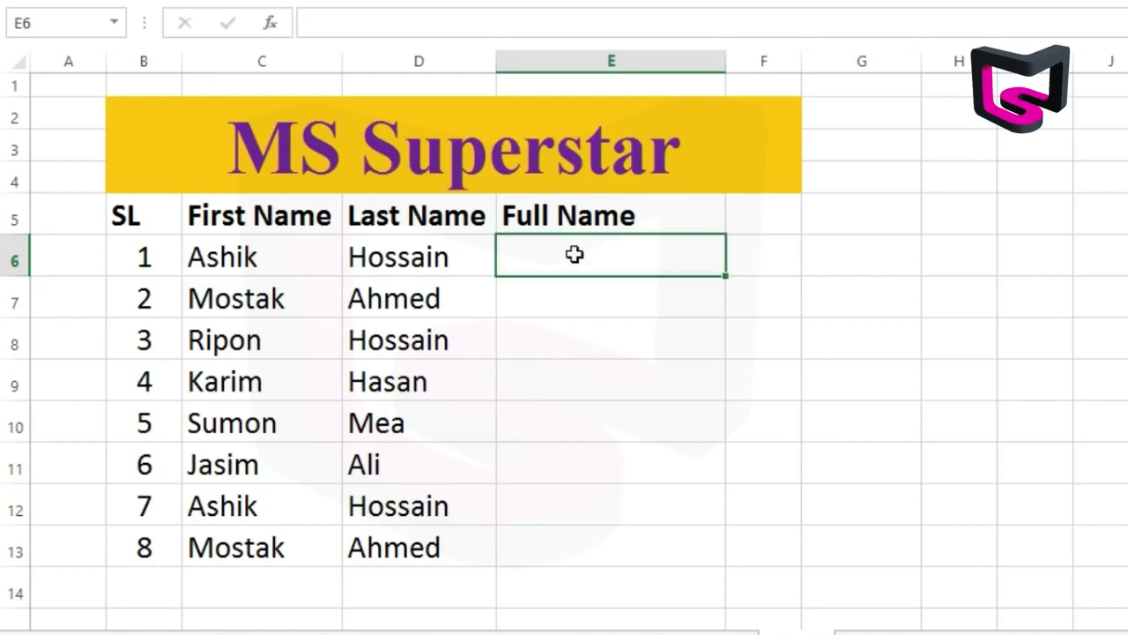
text(=)
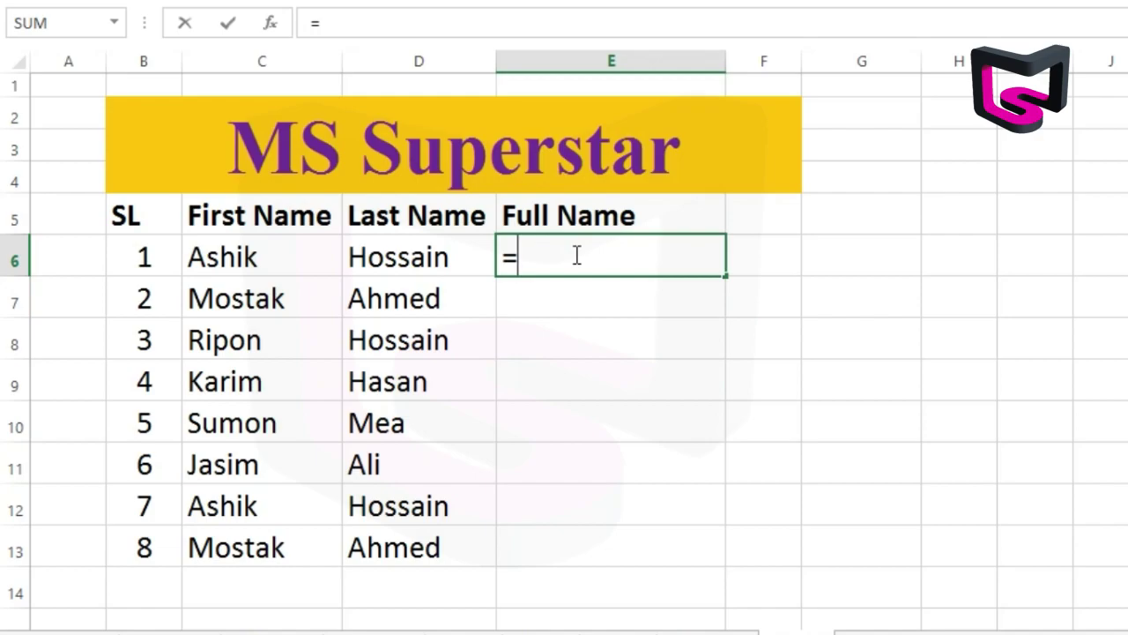
text(co)
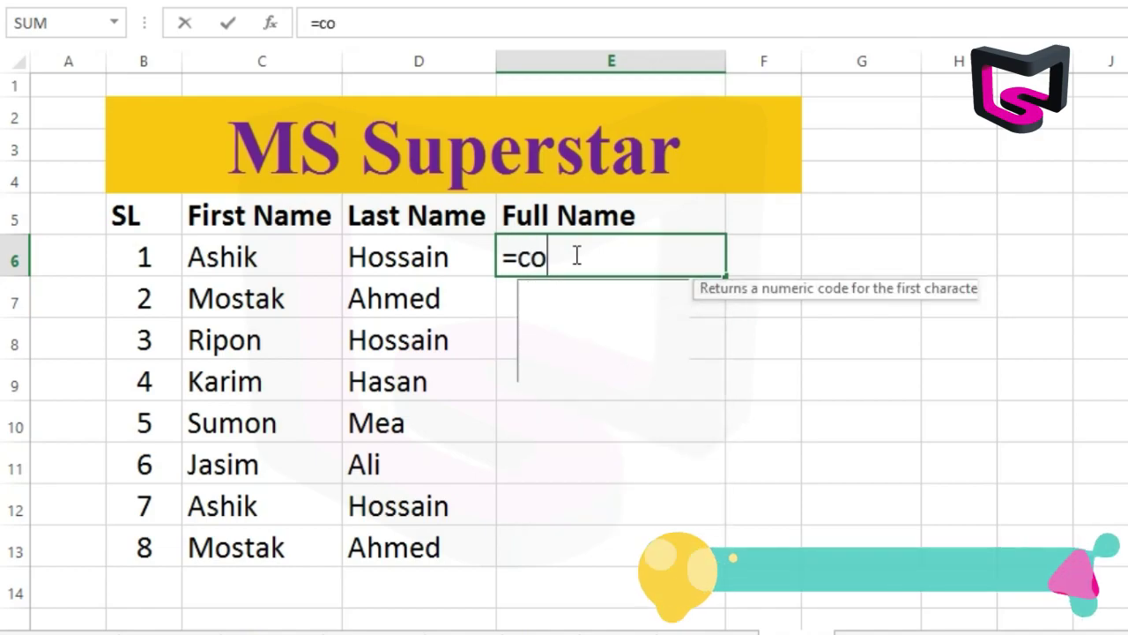
text(n)
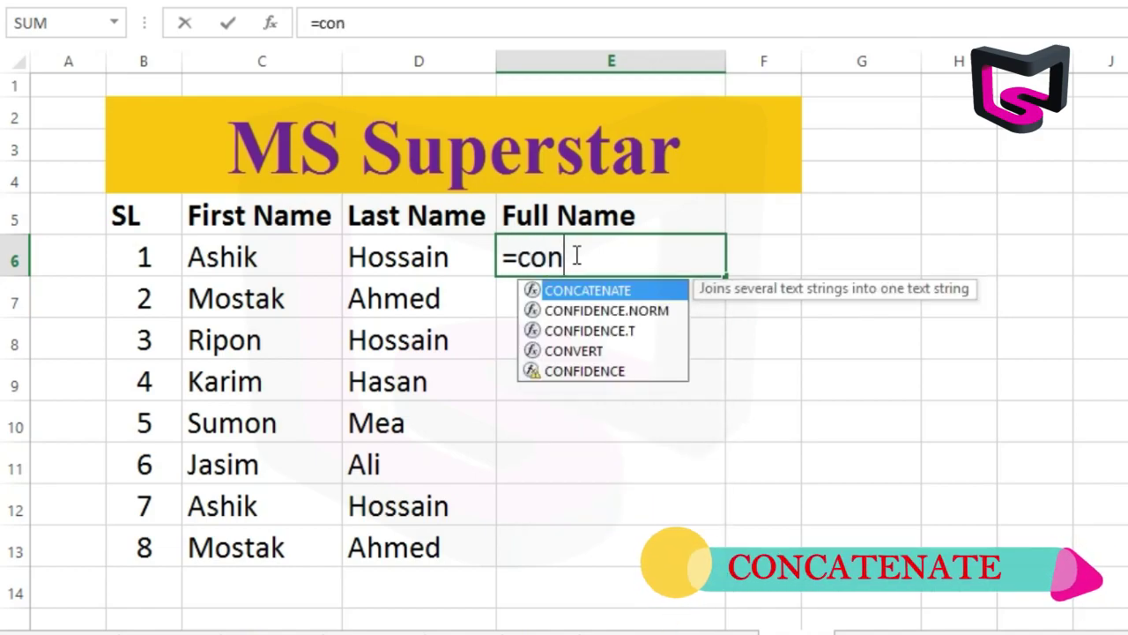
key(Tab)
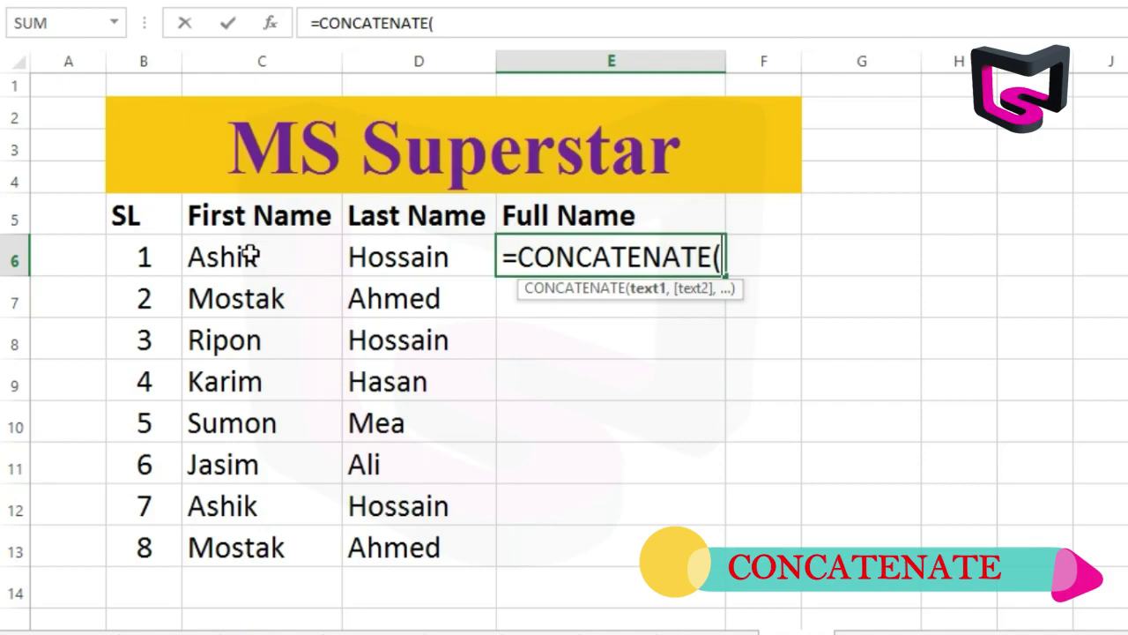
- Add C6 and D6 as the text arguments of E6's CONCATENATE formula
click(251, 255)
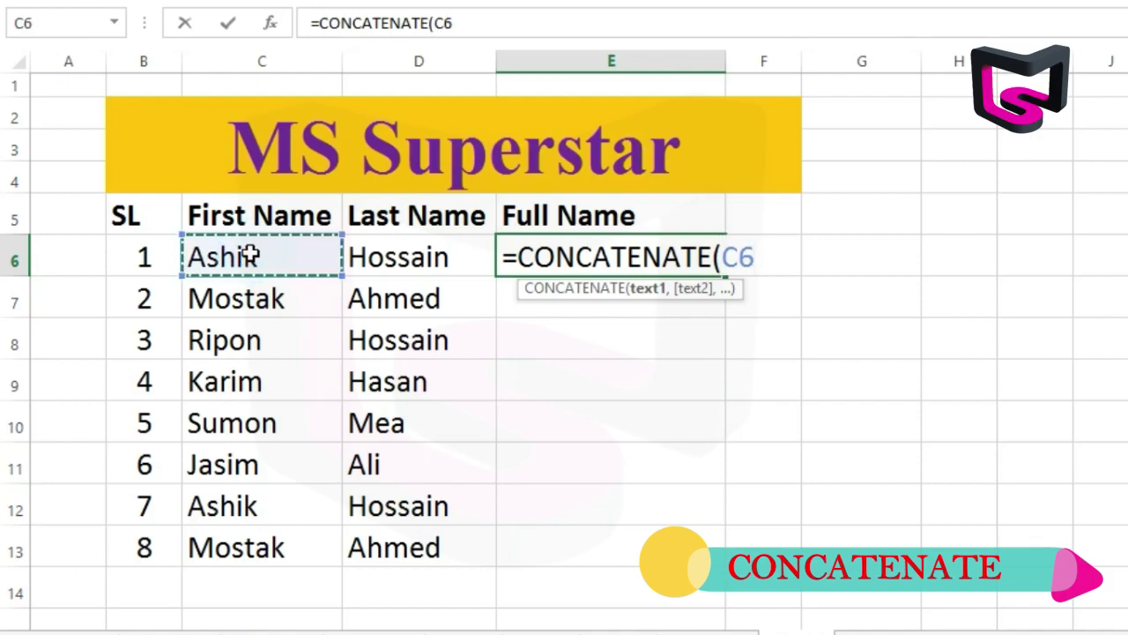
click(371, 245)
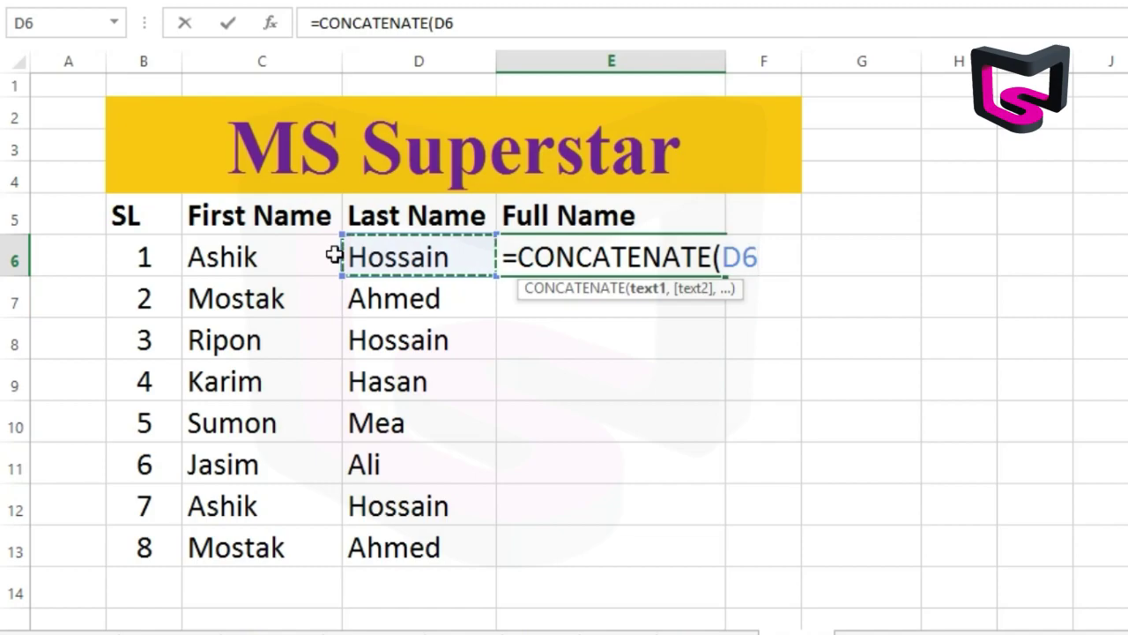
click(258, 255)
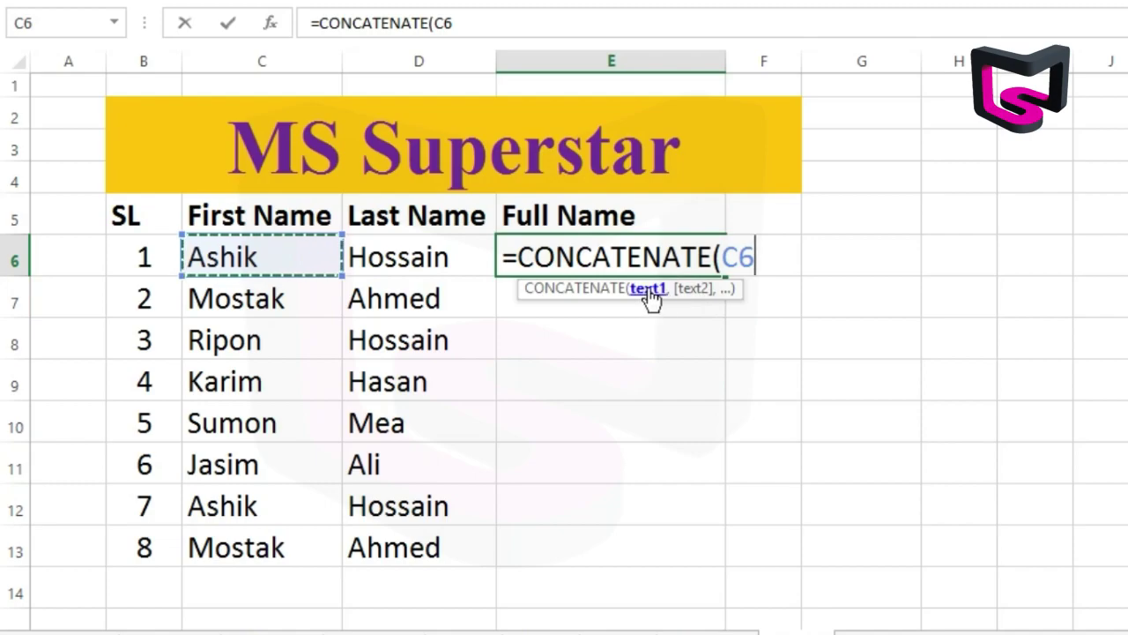
text(,)
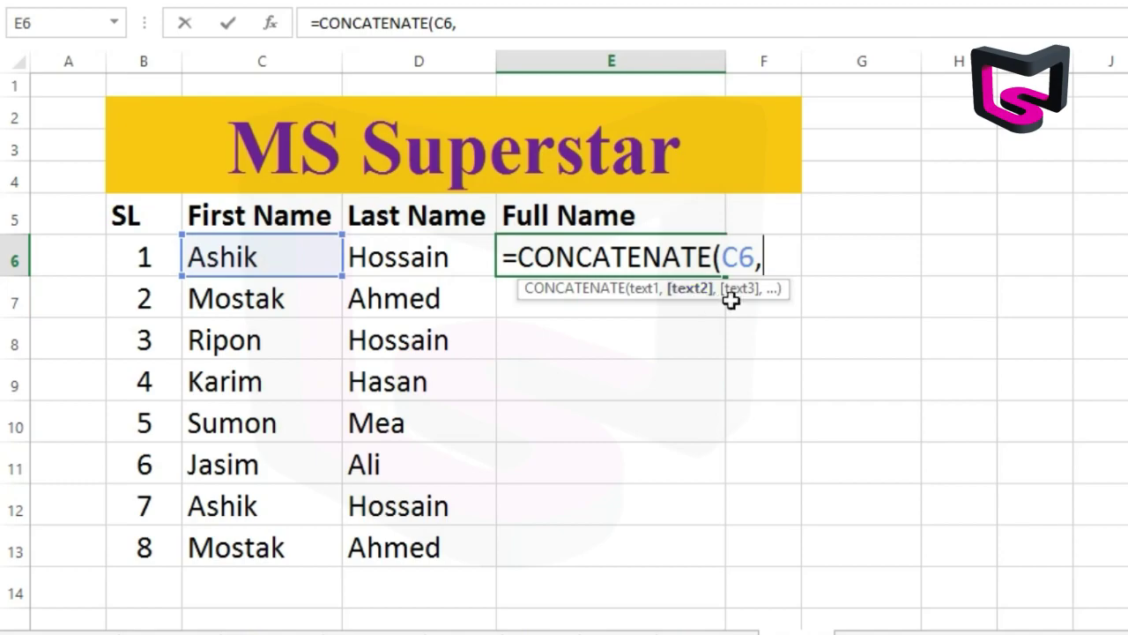
click(420, 257)
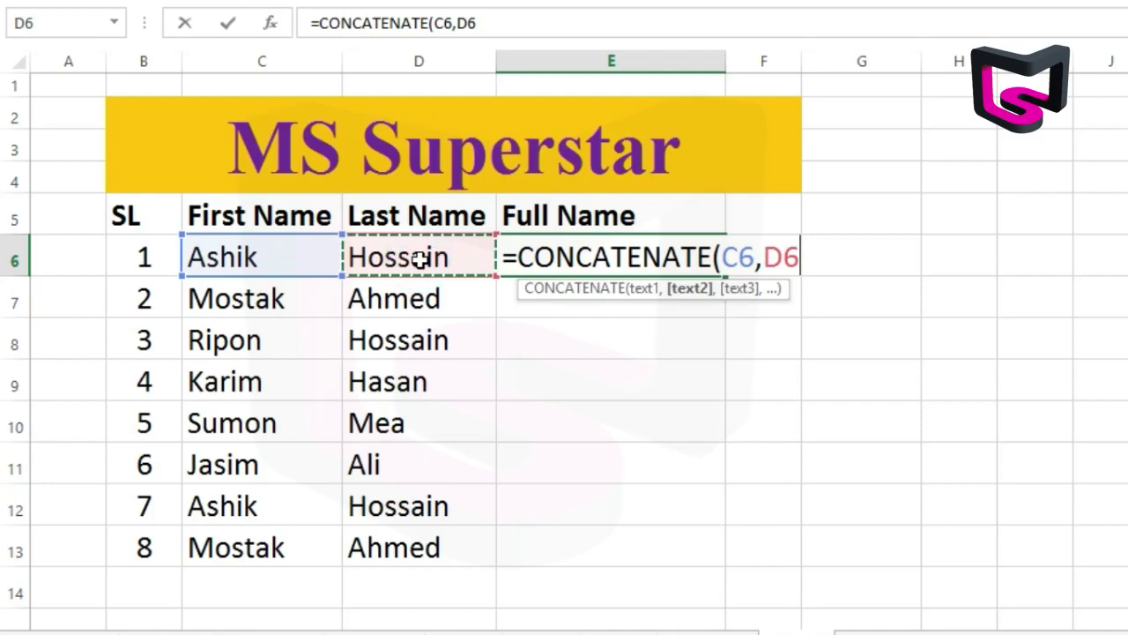
text(,)
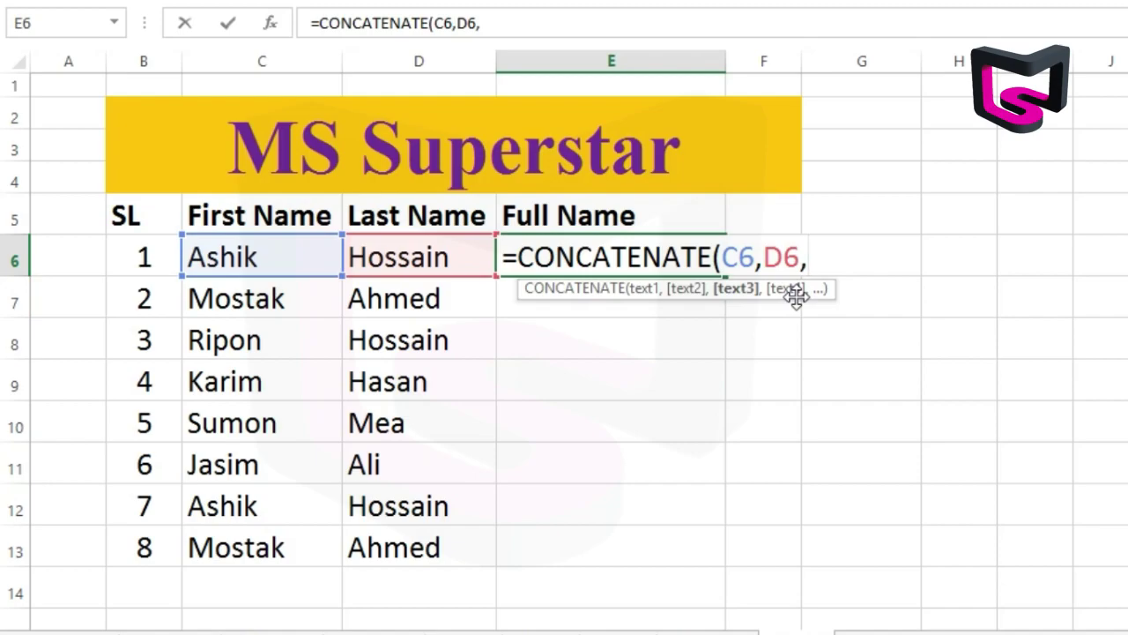
- Insert a " " argument between C6 and D6 so E6 shows the names space-separated
key(Return)
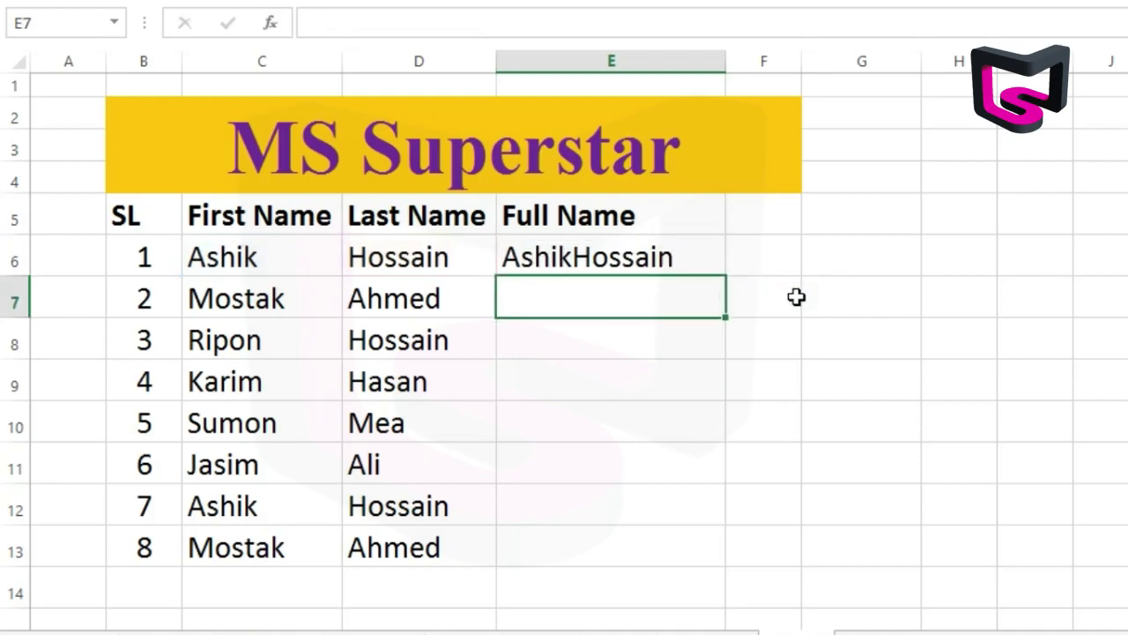
click(636, 260)
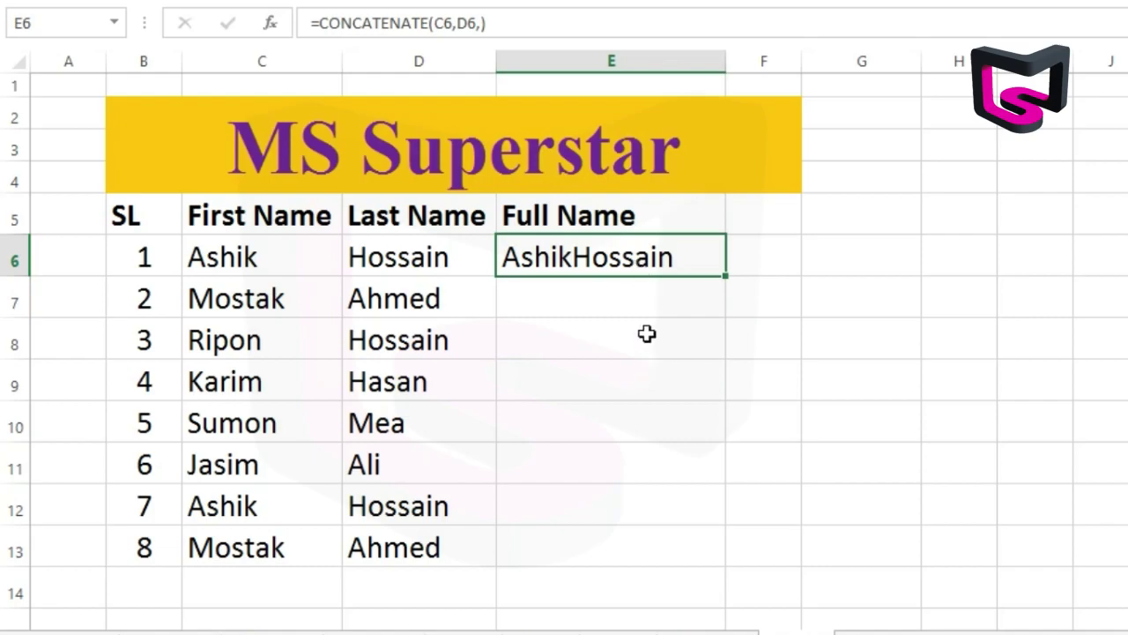
double_click(579, 255)
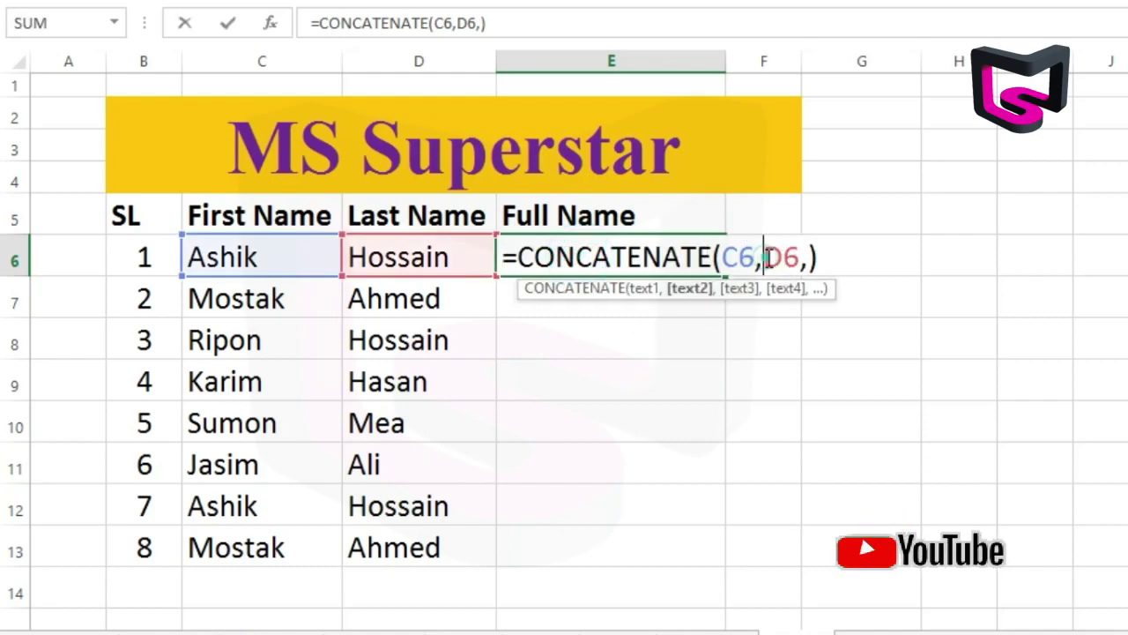
click(763, 257)
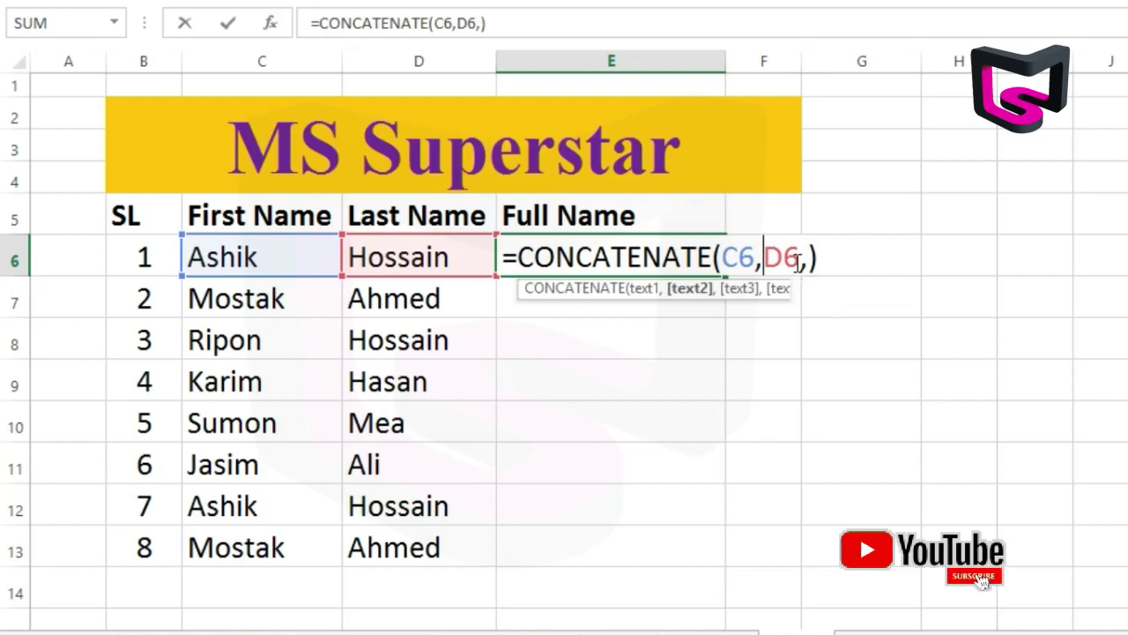
text(")
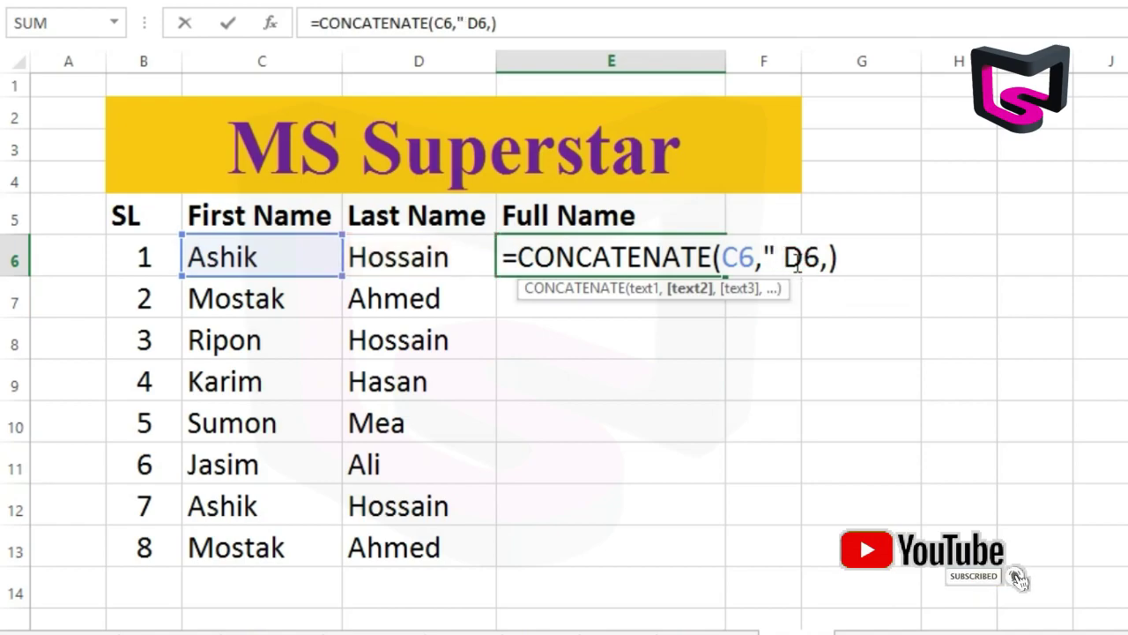
text( ")
key(Return)
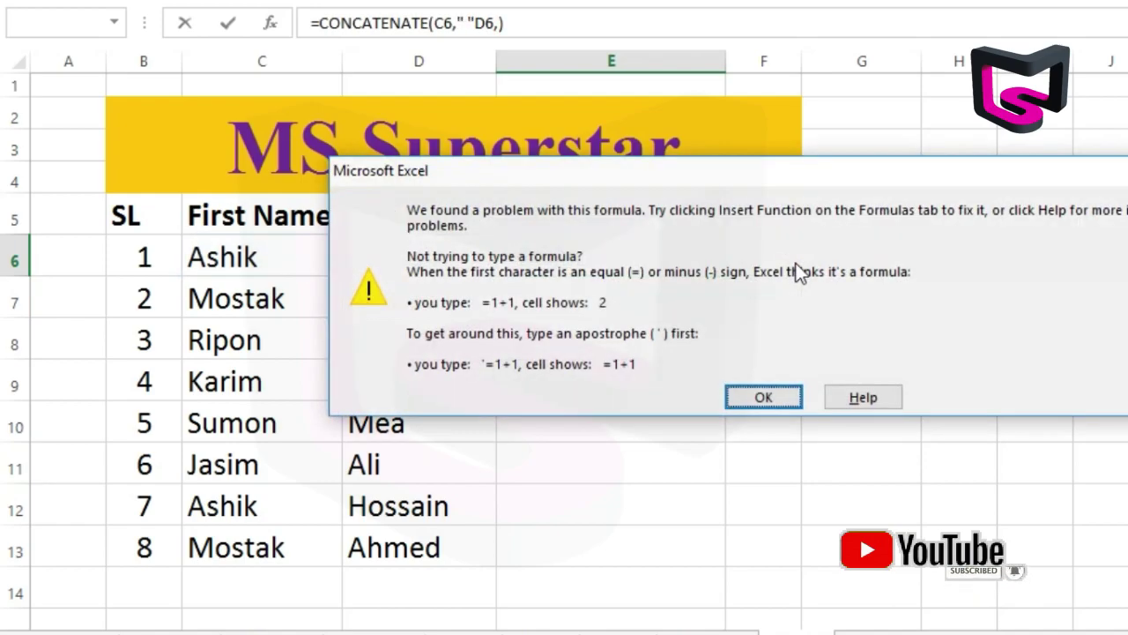
key(Return)
click(797, 257)
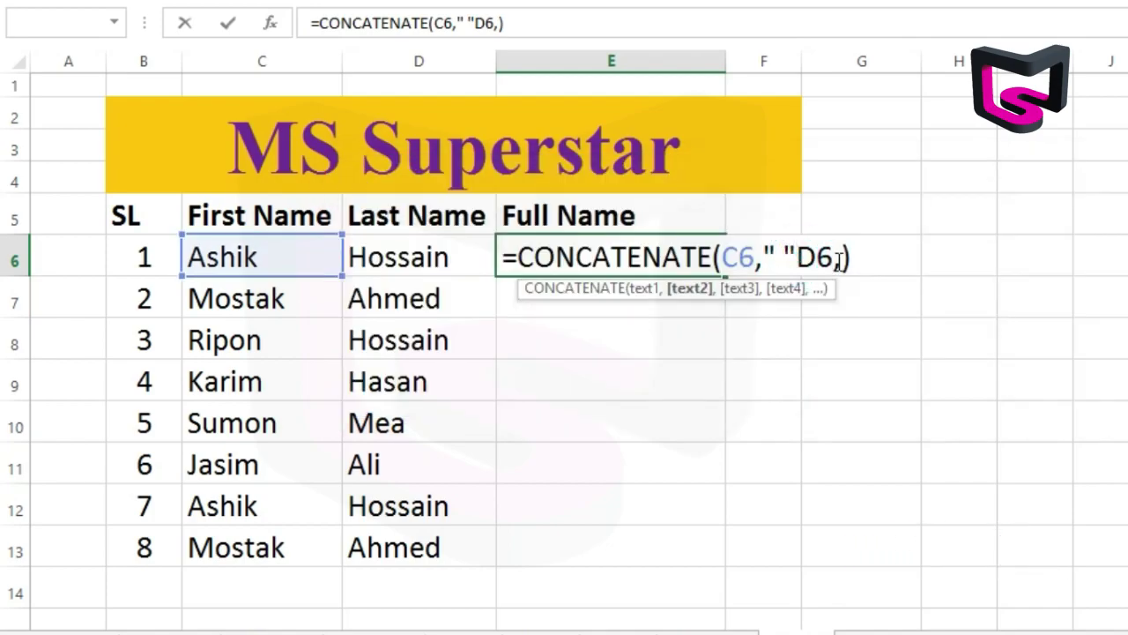
text(,)
key(Return)
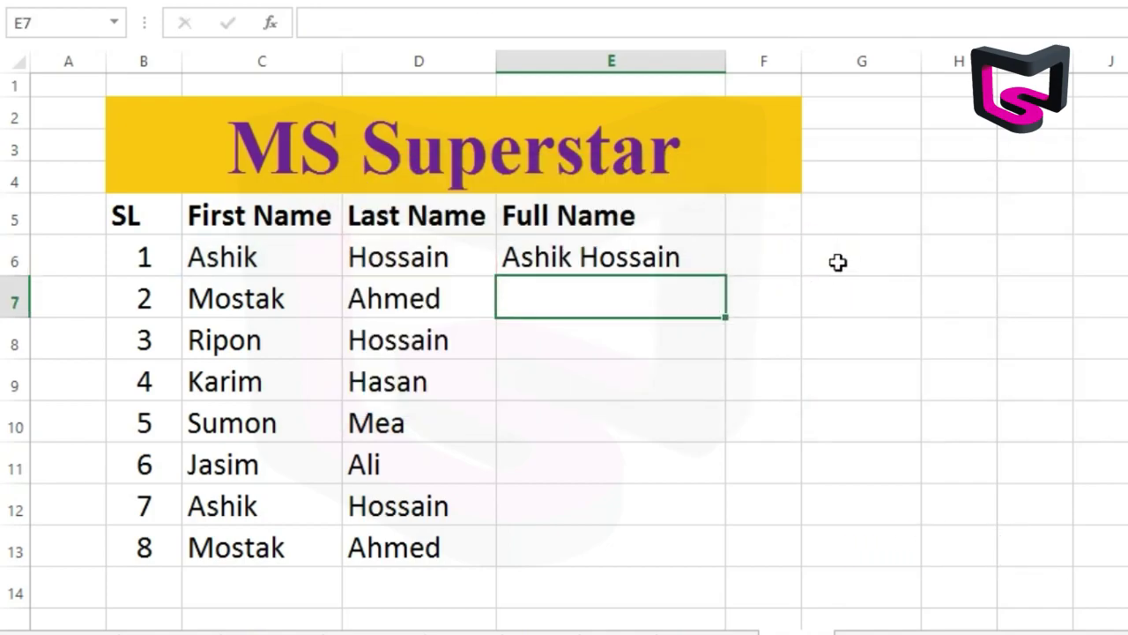
- Copy E6's full-name formula down through E13 using the fill handle
click(670, 258)
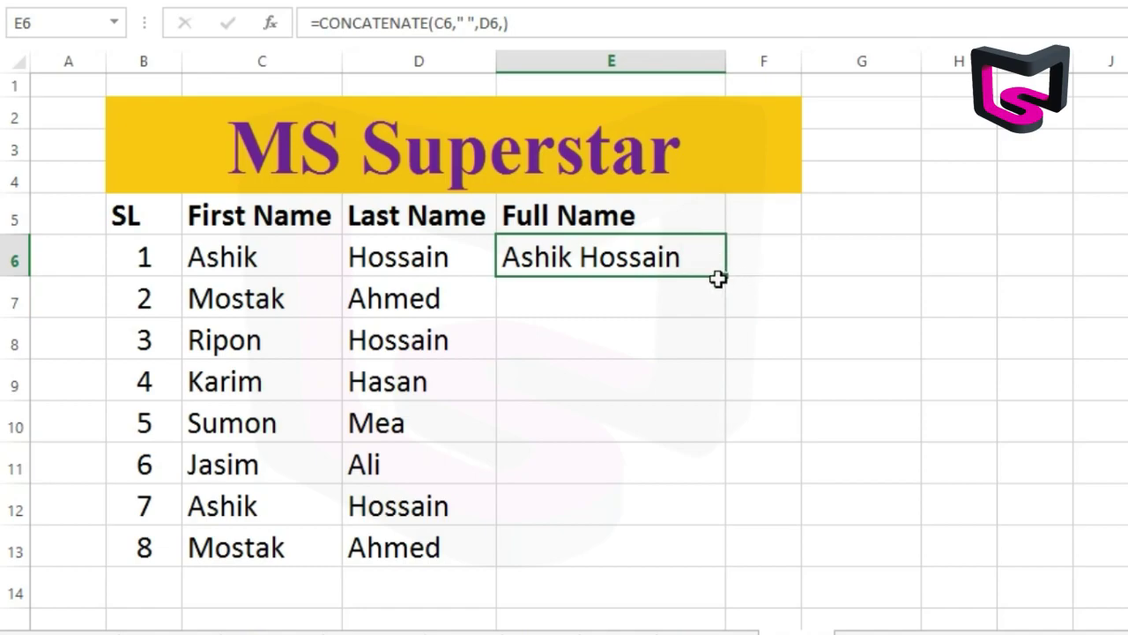
mouse_move(725, 277)
mouse_down()
mouse_move(764, 471)
mouse_move(765, 545)
mouse_up()
key(ctrl+z)
click(779, 458)
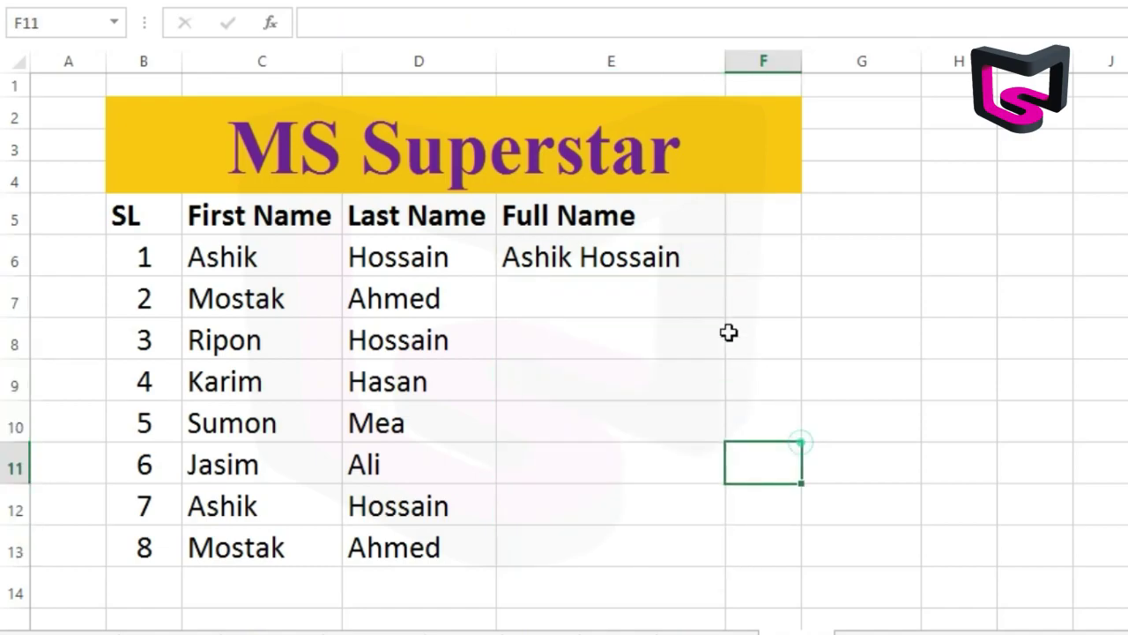
click(703, 258)
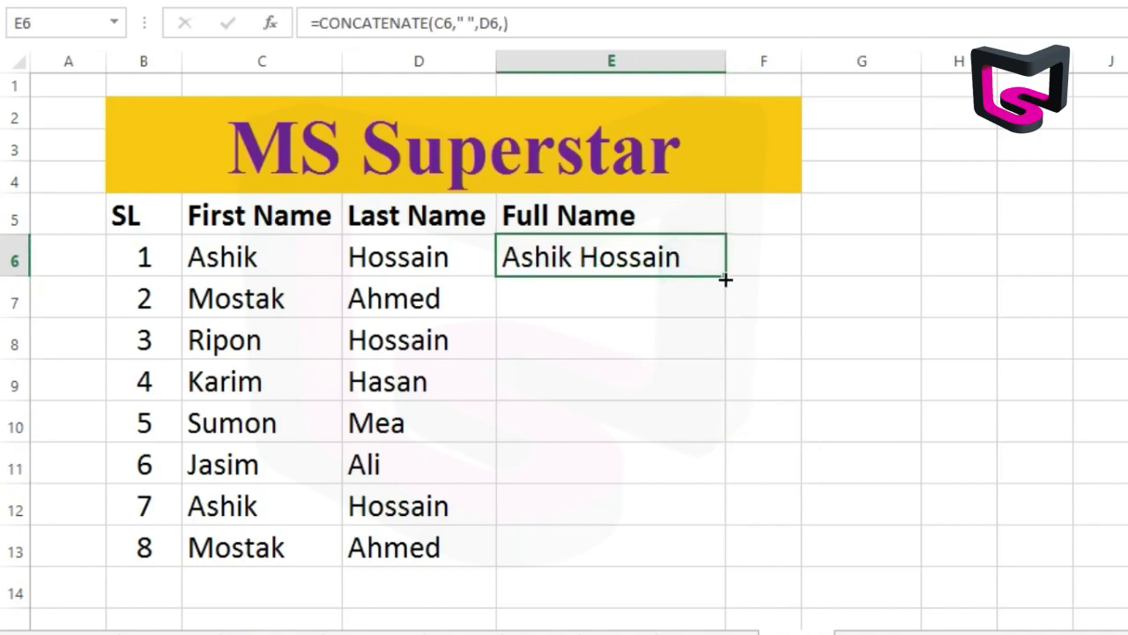
double_click(725, 279)
click(815, 291)
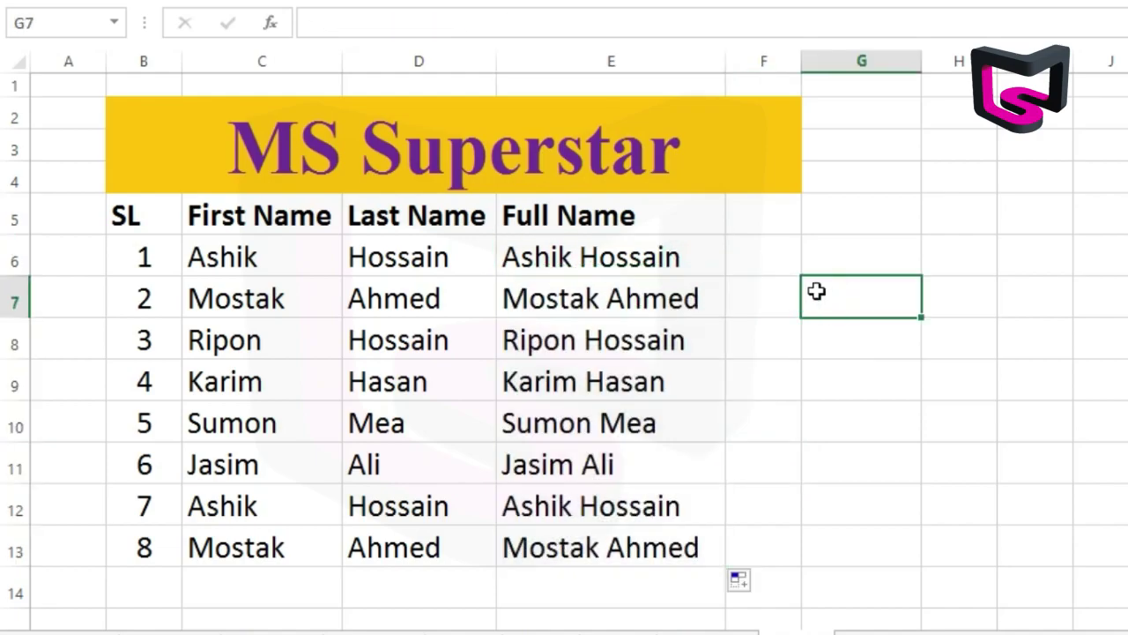
key(Down)
key(Right)
key(Right)
key(Right)
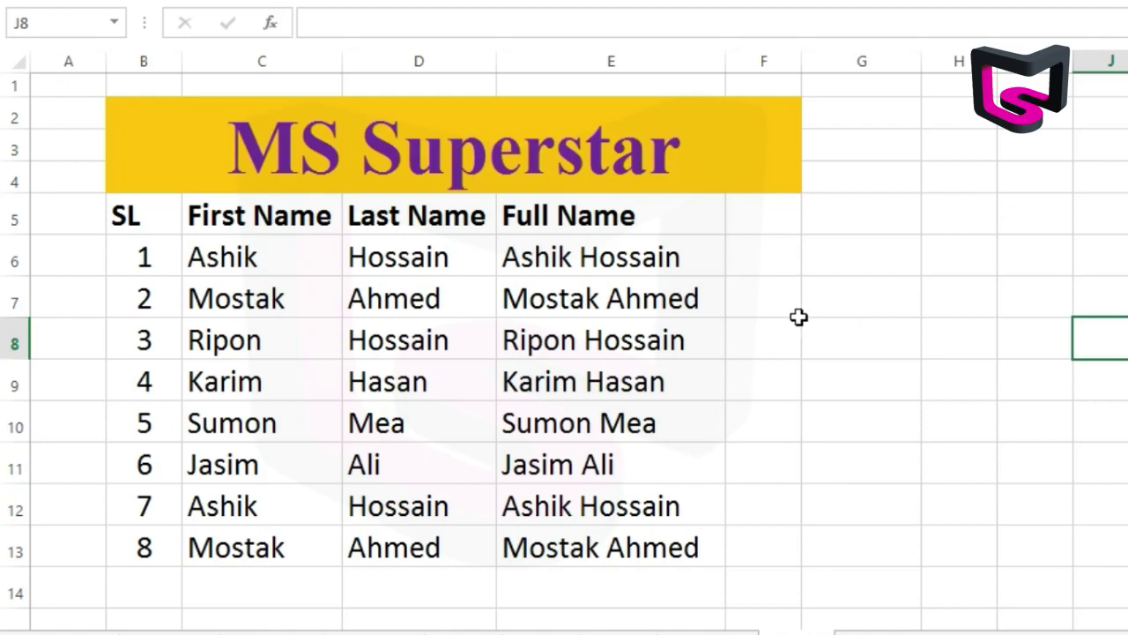
click(620, 263)
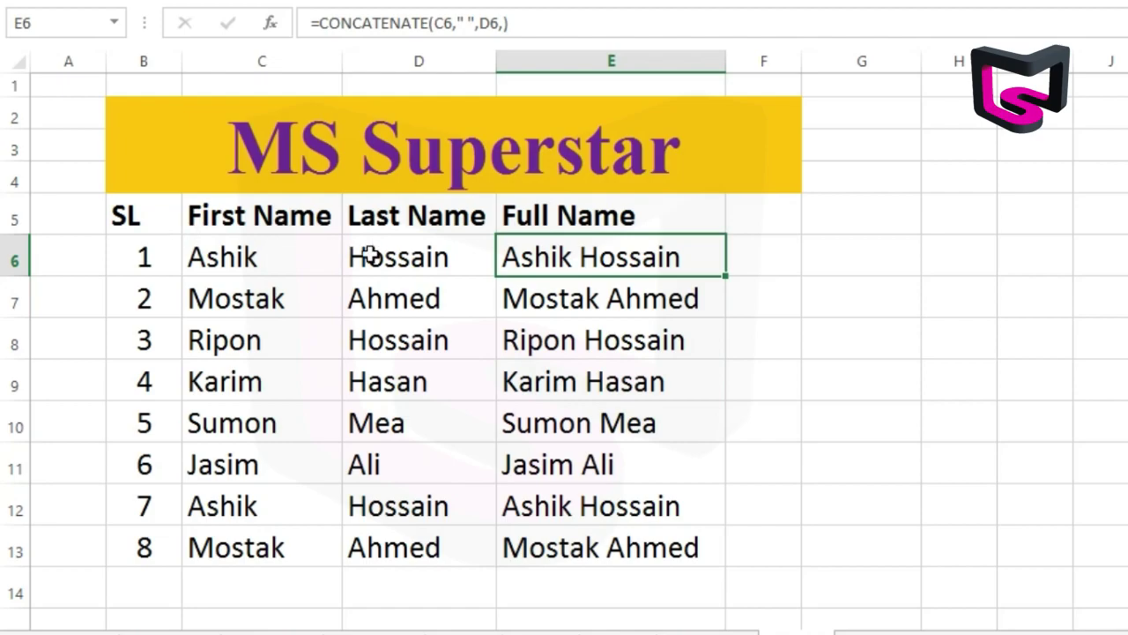
- Clear the full-name formulas in column E and the B5:E5 header texts
drag(575, 256, 648, 533)
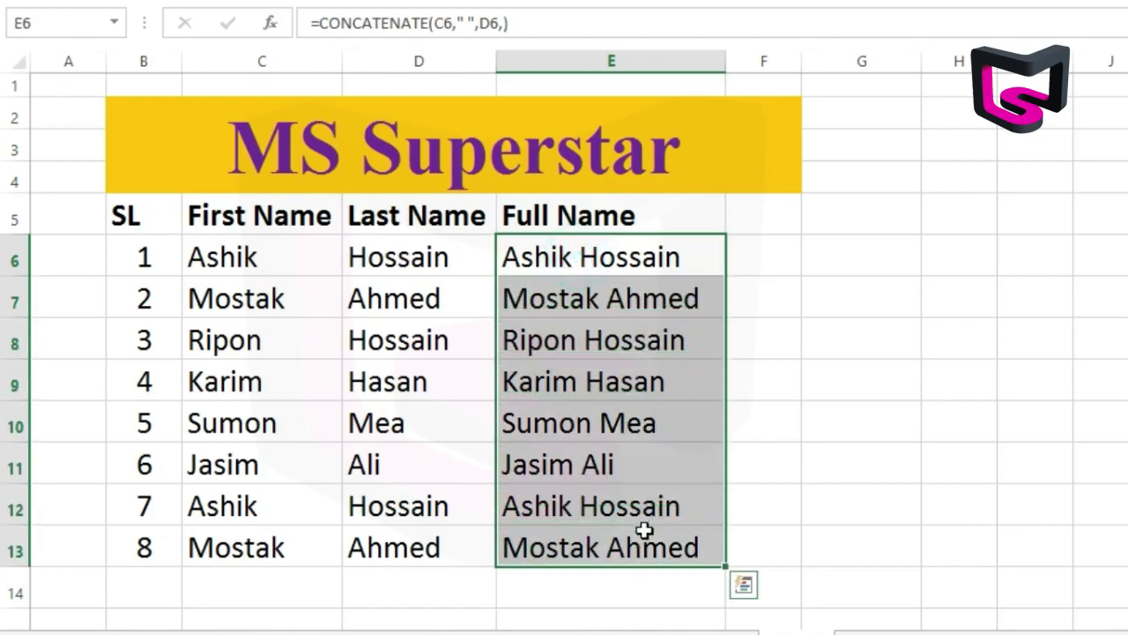
key(Delete)
click(823, 432)
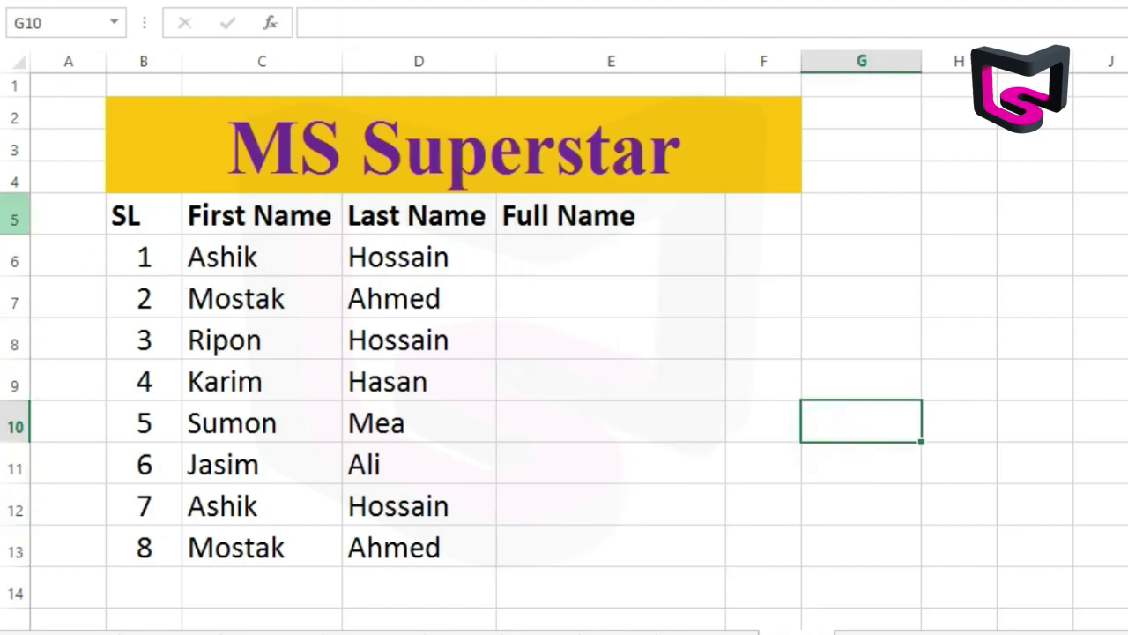
click(14, 216)
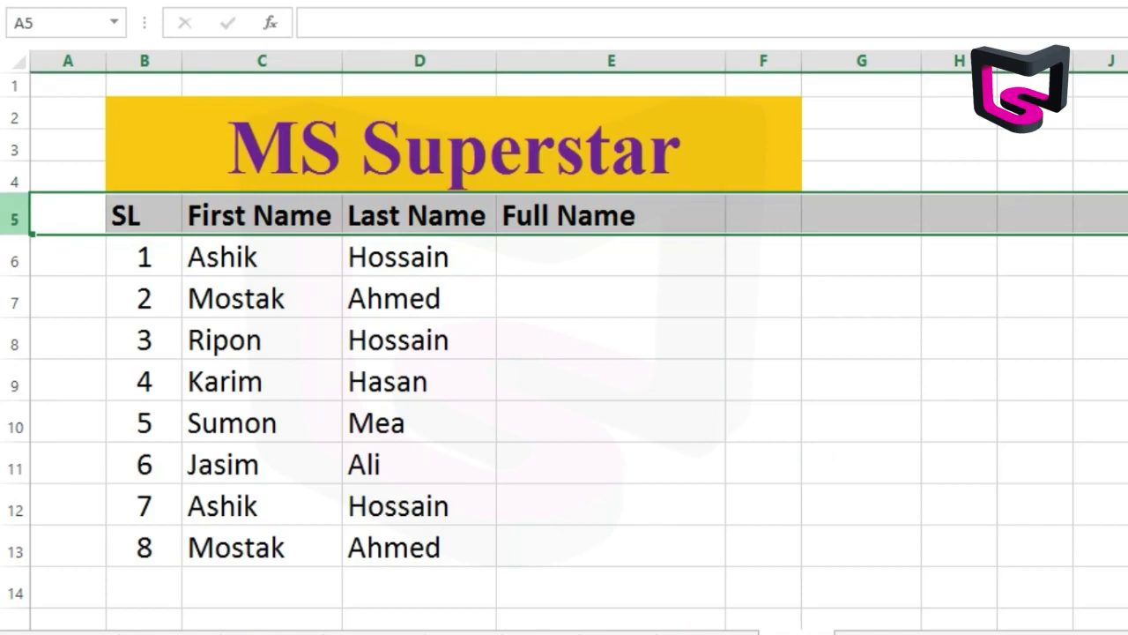
key(Delete)
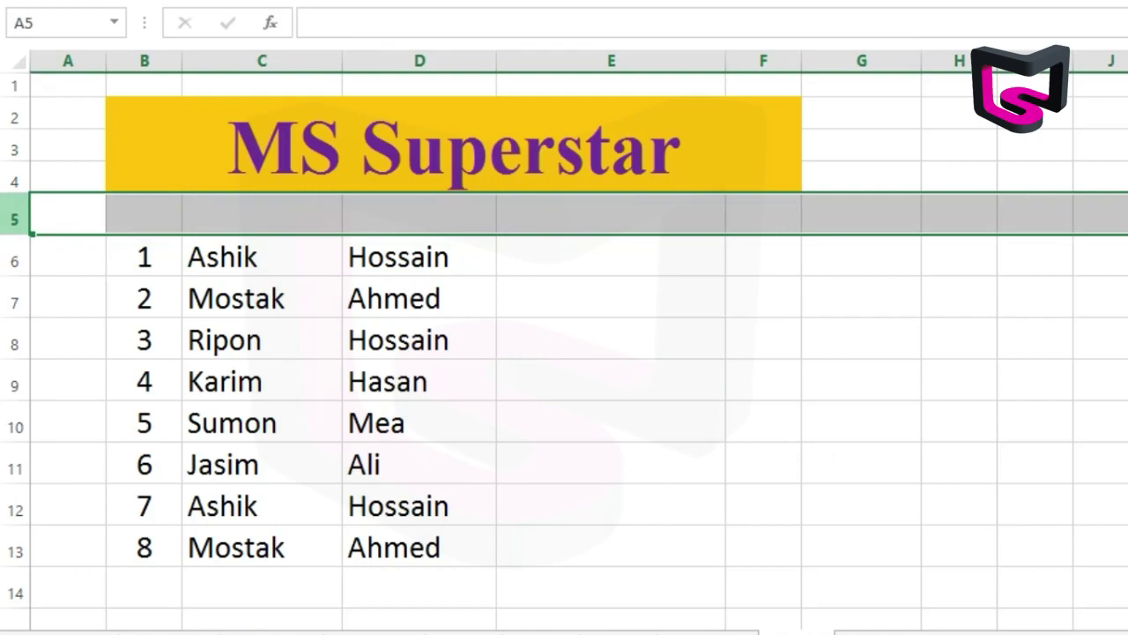
click(513, 292)
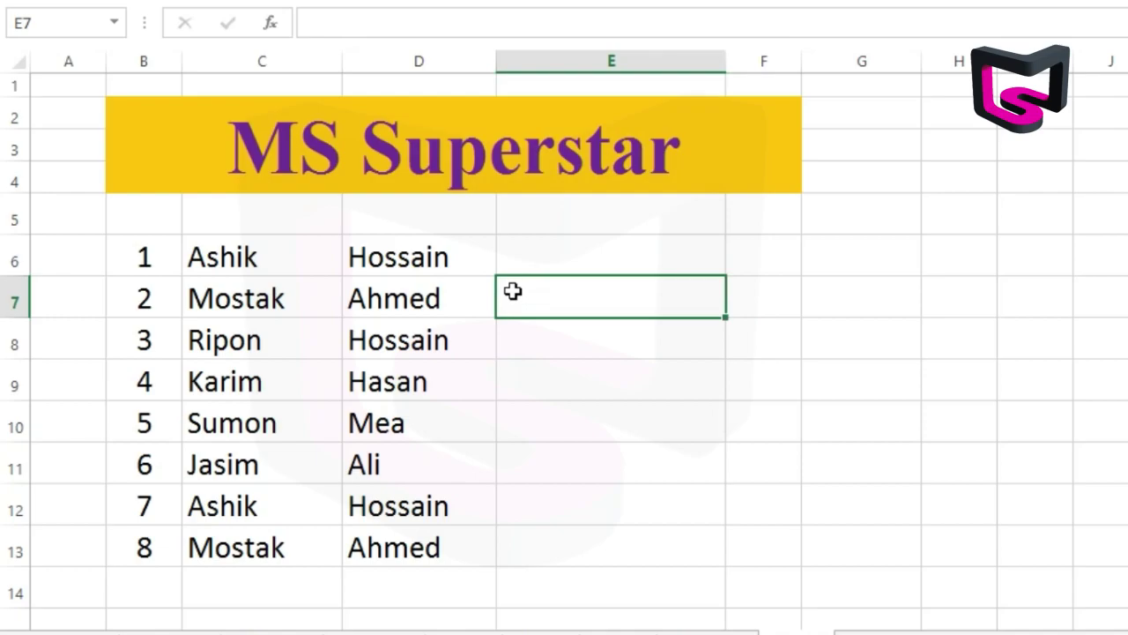
click(235, 208)
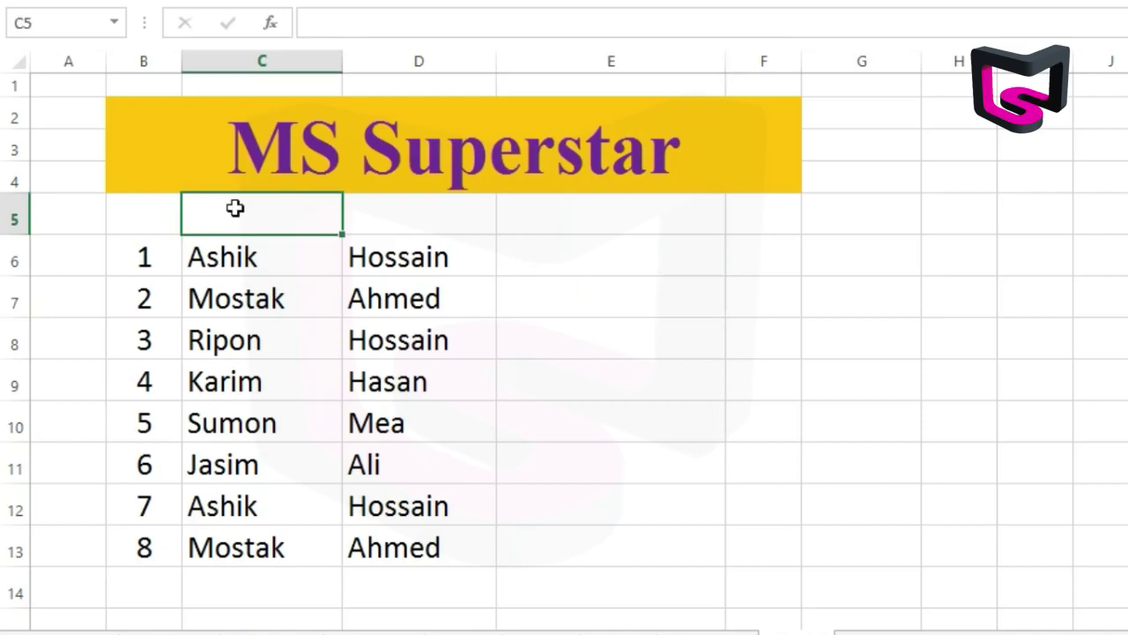
drag(126, 218, 528, 221)
drag(587, 280, 594, 267)
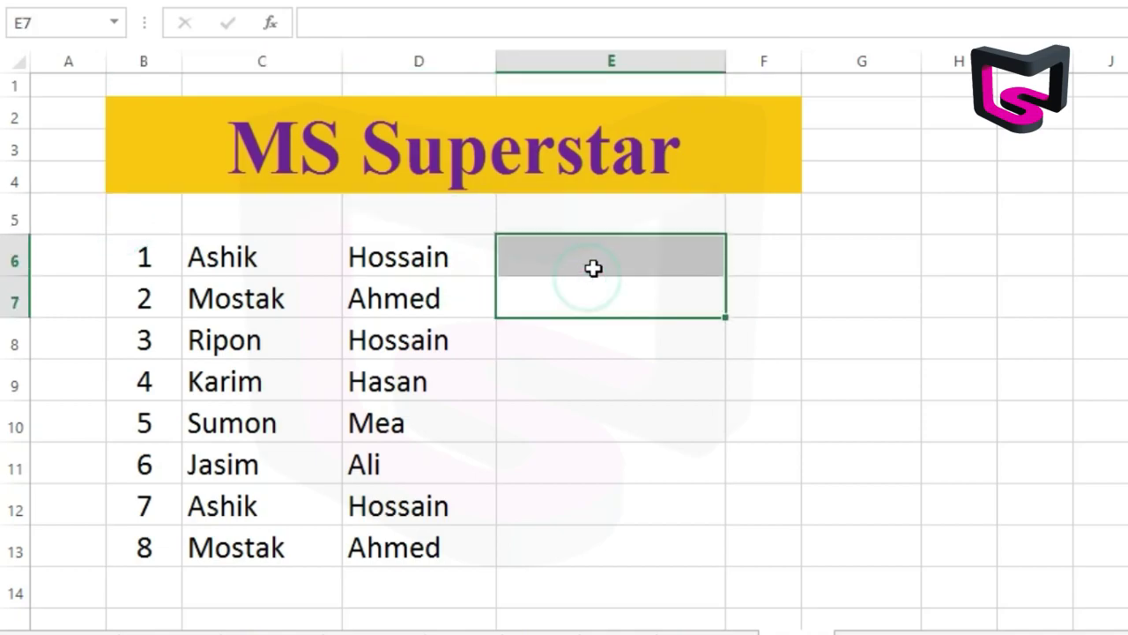
click(656, 401)
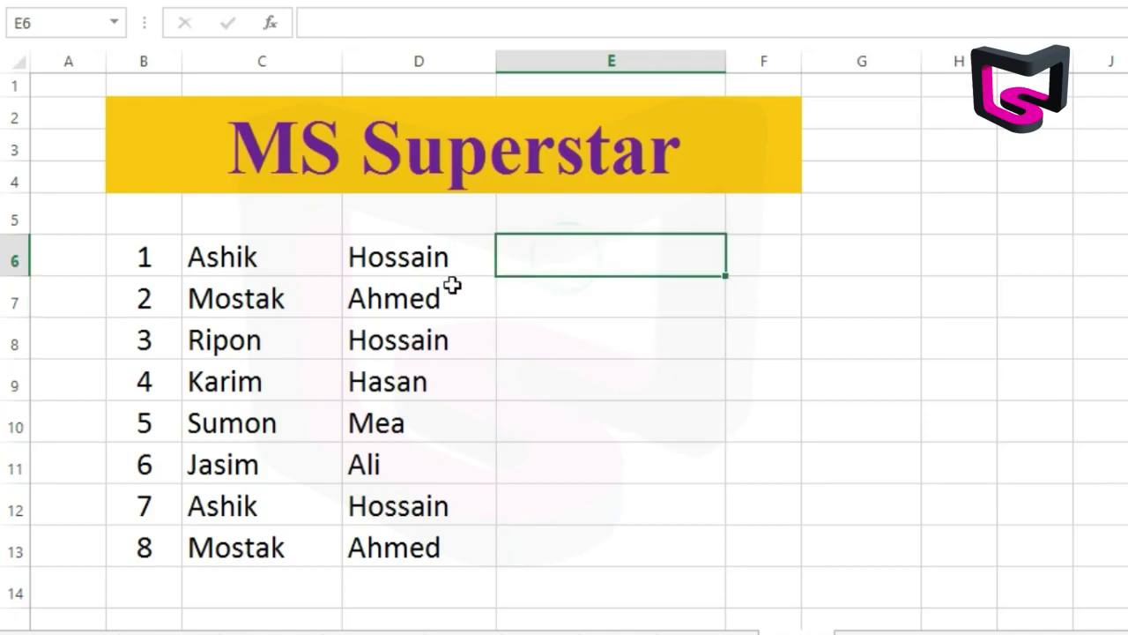
- Copy the first name Ashik from C6 and paste it into E6
click(288, 252)
double_click(357, 24)
key(ctrl+c)
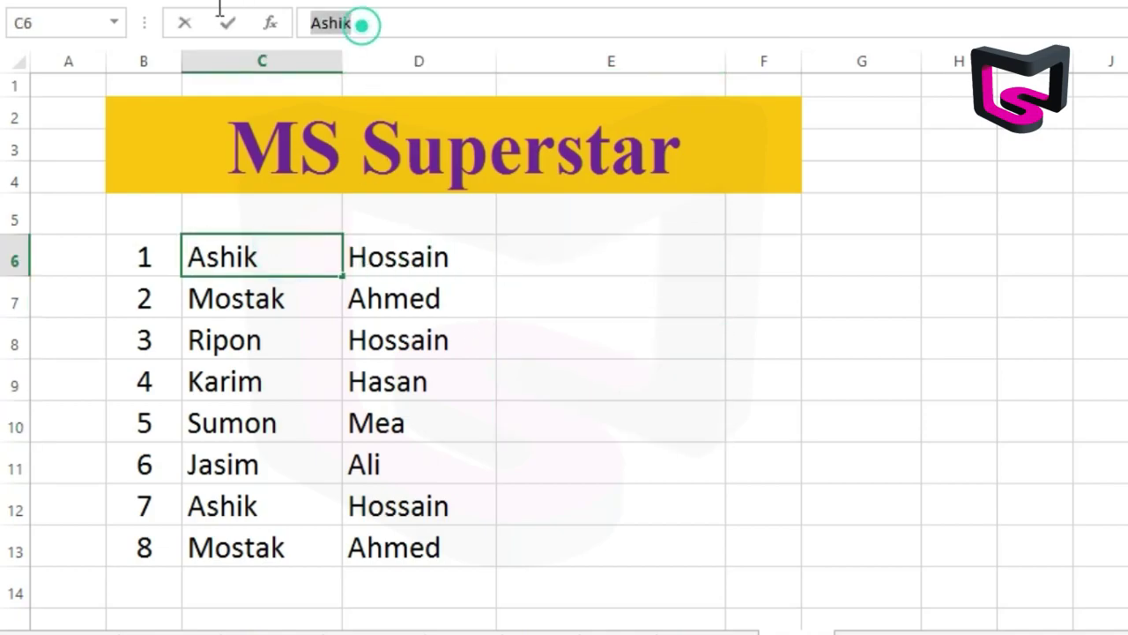
click(632, 251)
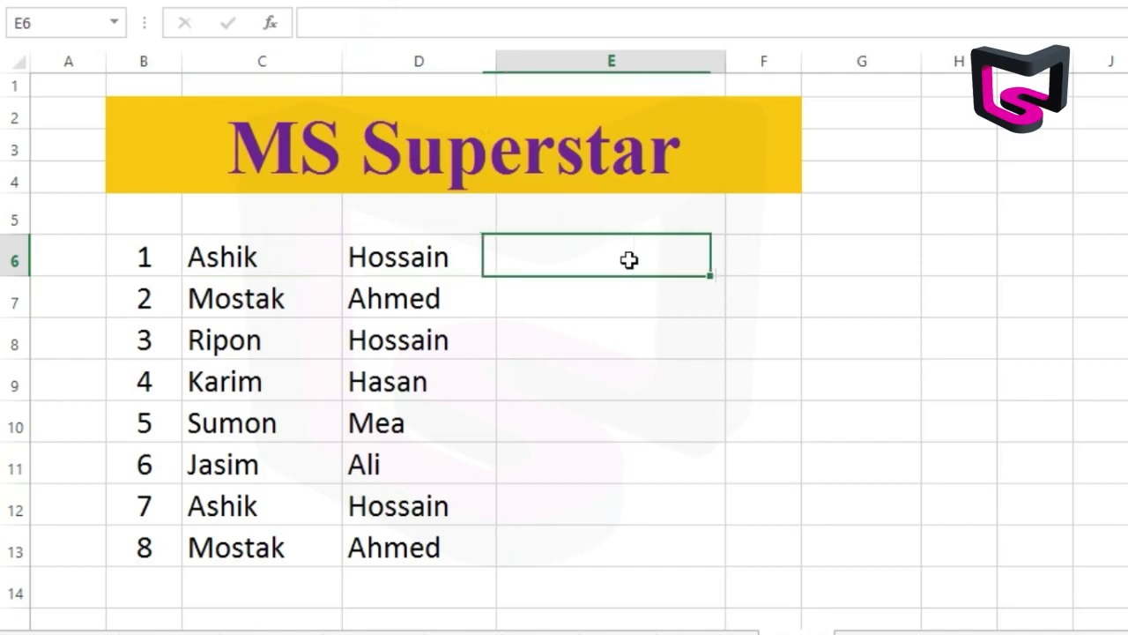
key(ctrl+v)
click(637, 329)
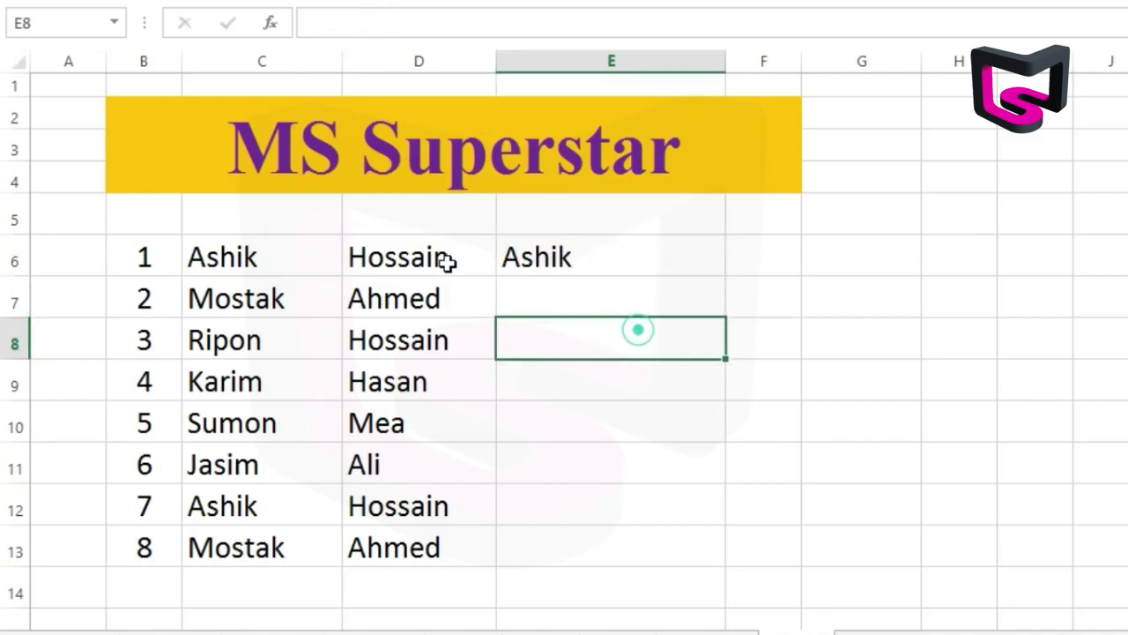
click(437, 252)
double_click(419, 19)
key(ctrl+c)
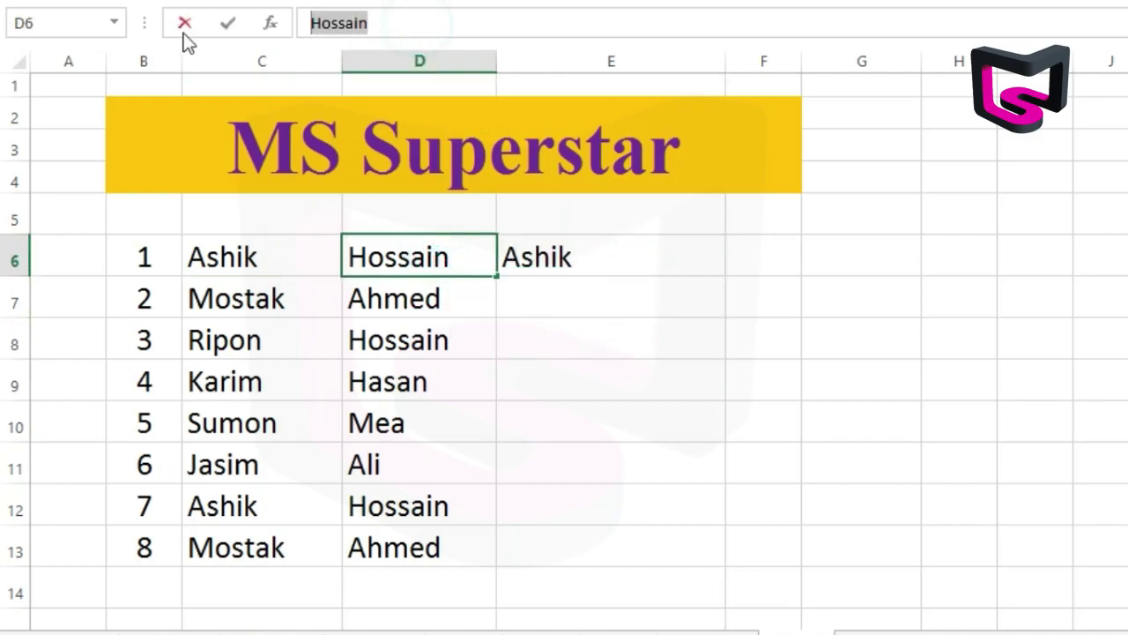
click(650, 301)
double_click(617, 251)
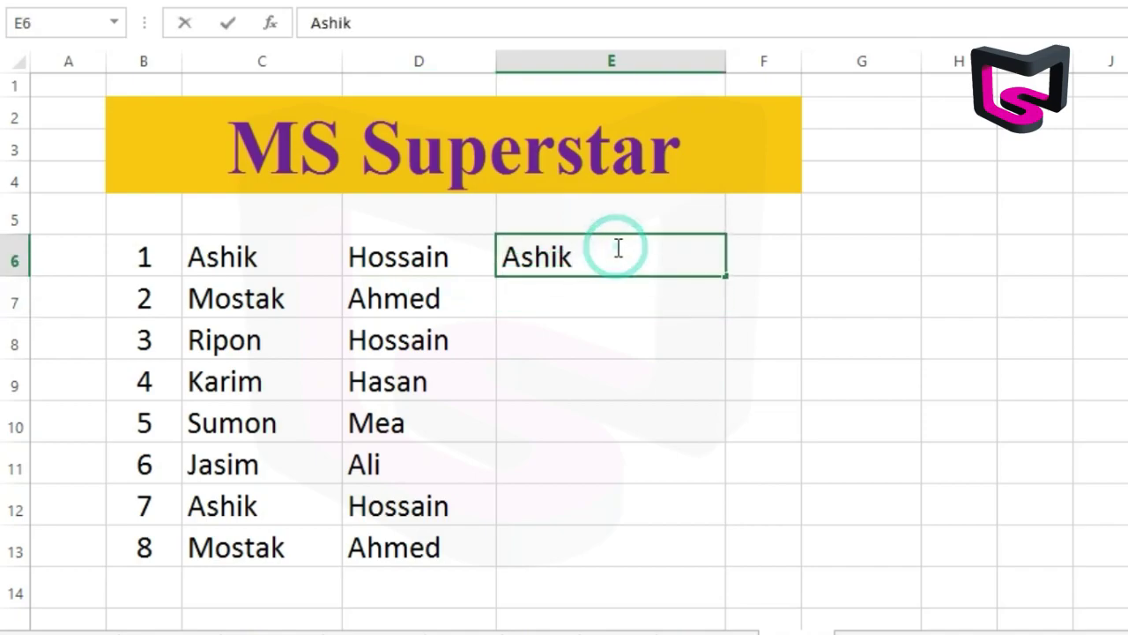
key(ctrl+v)
key(Return)
click(675, 365)
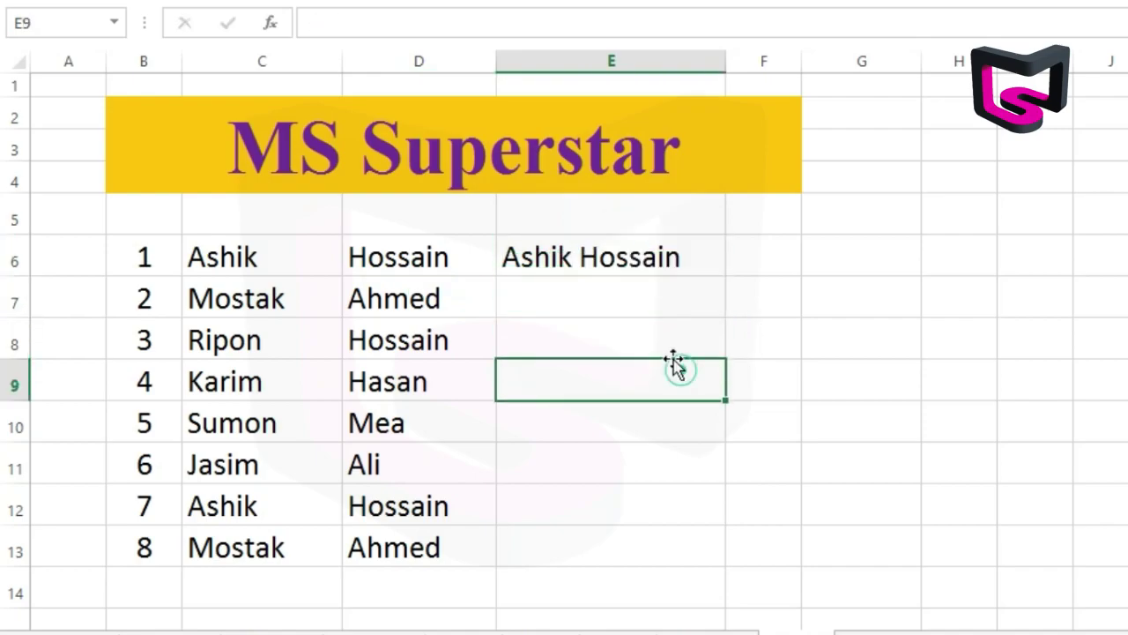
click(574, 259)
click(289, 256)
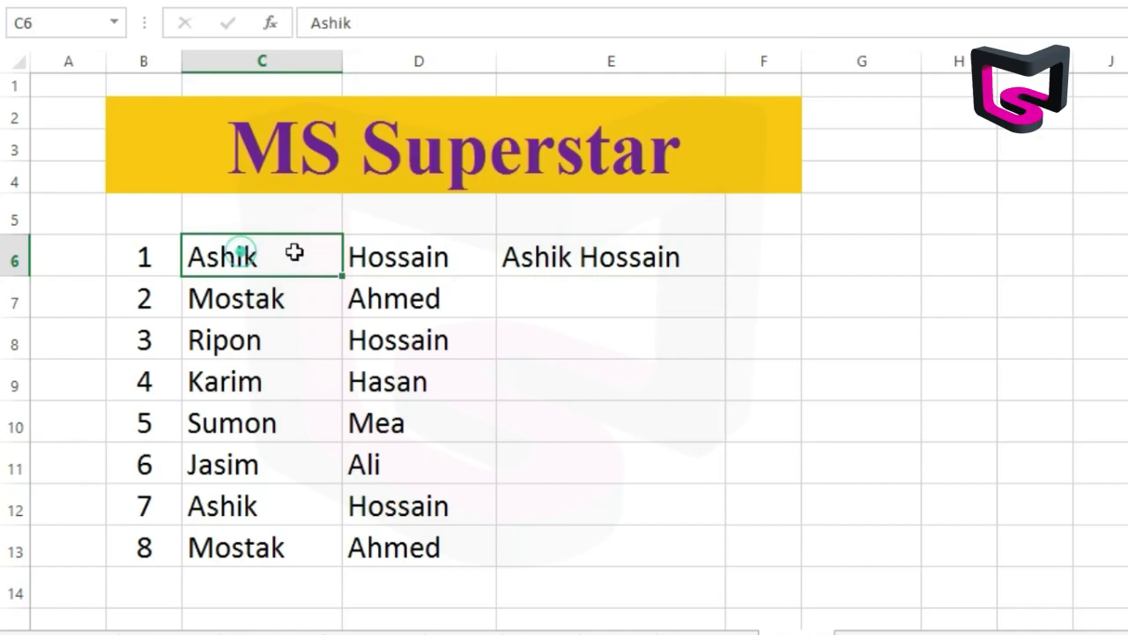
click(390, 253)
click(541, 249)
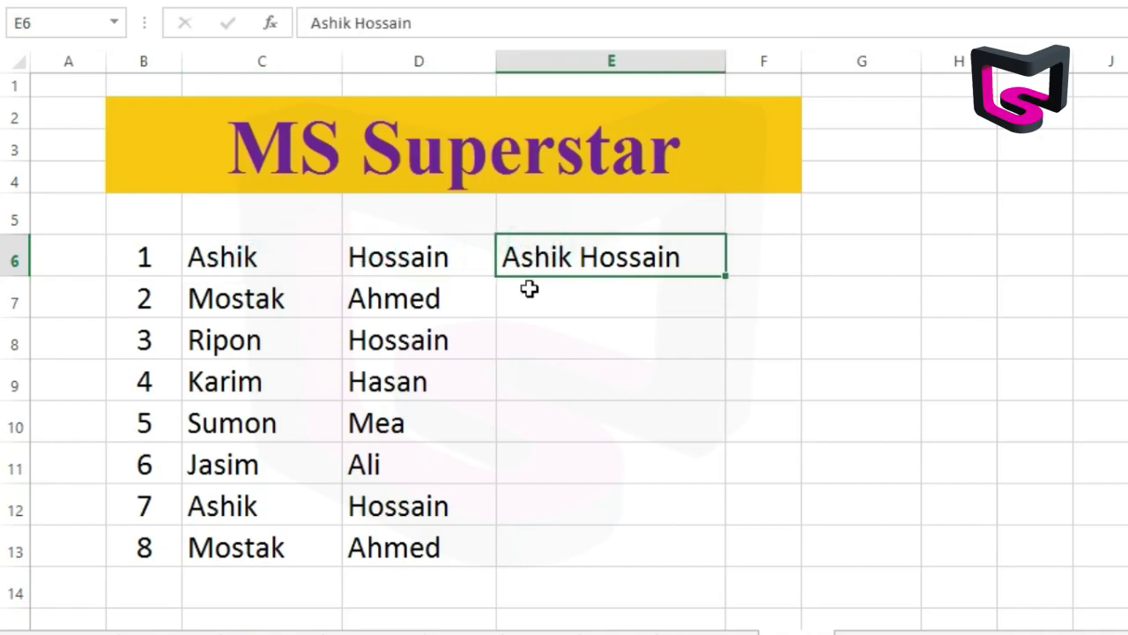
click(232, 246)
click(437, 252)
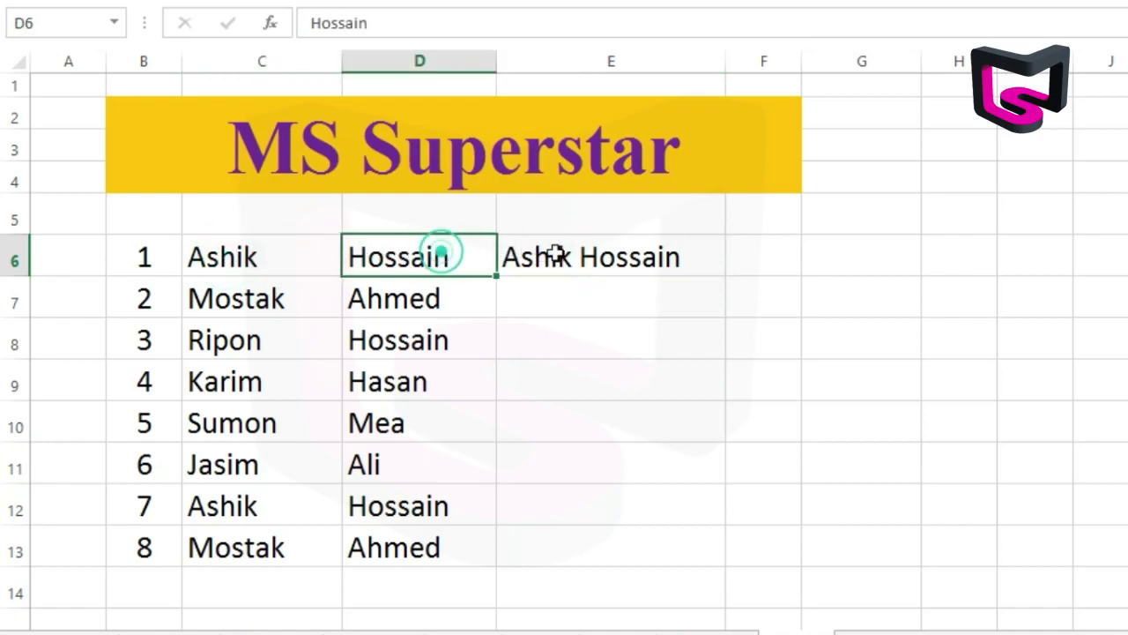
click(574, 254)
click(641, 297)
click(878, 335)
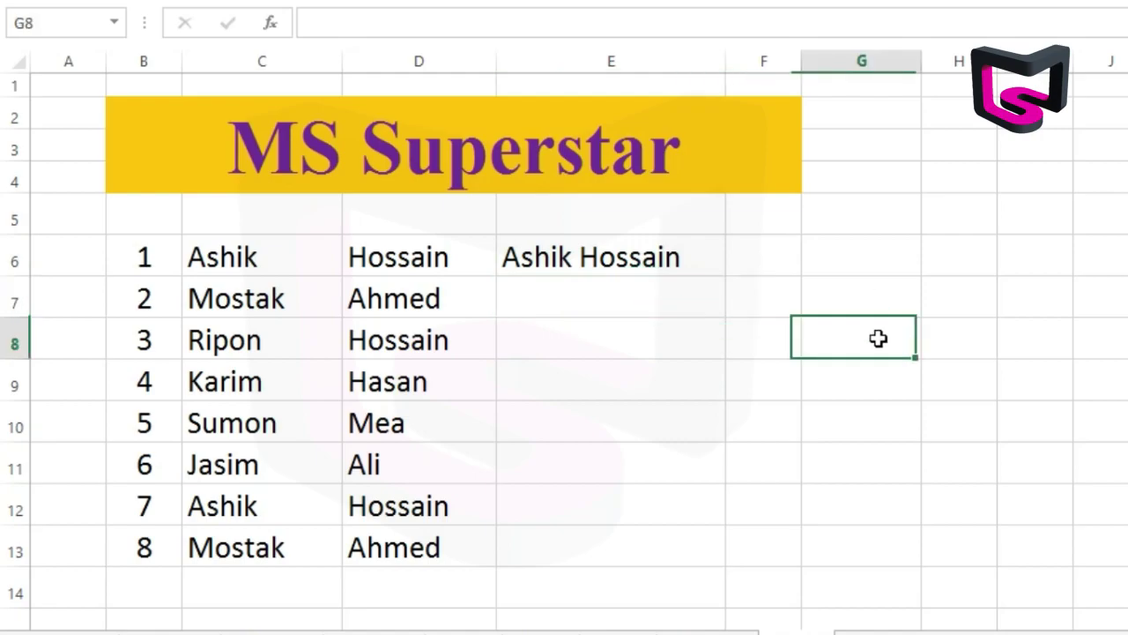
click(638, 295)
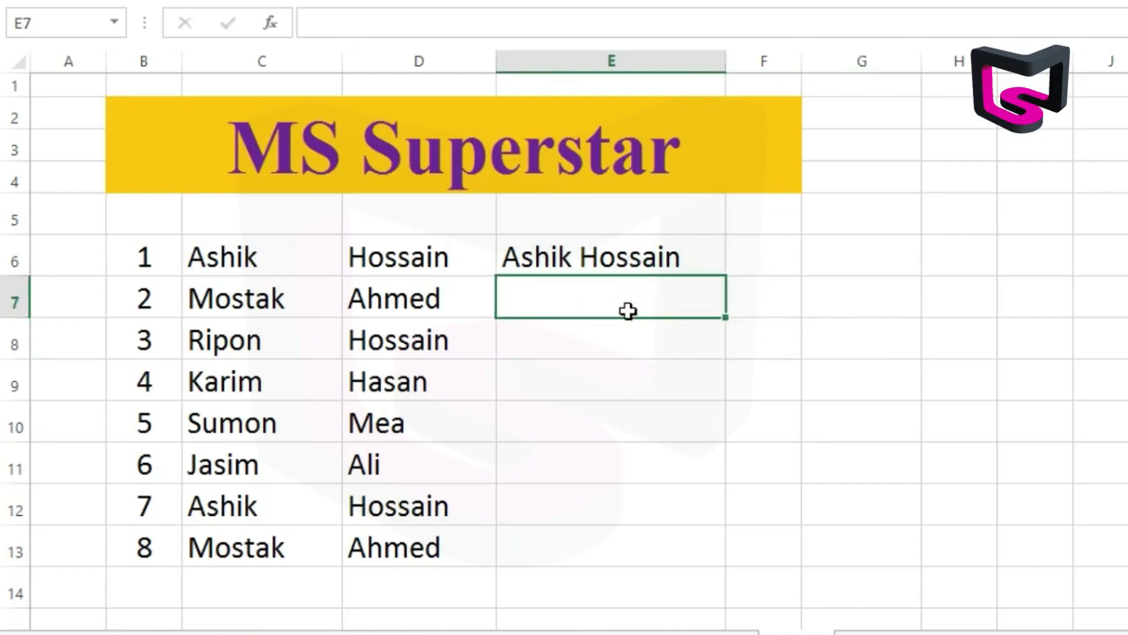
click(617, 325)
- Flash Fill E7:E13 with the remaining full names using Ctrl+E
click(614, 296)
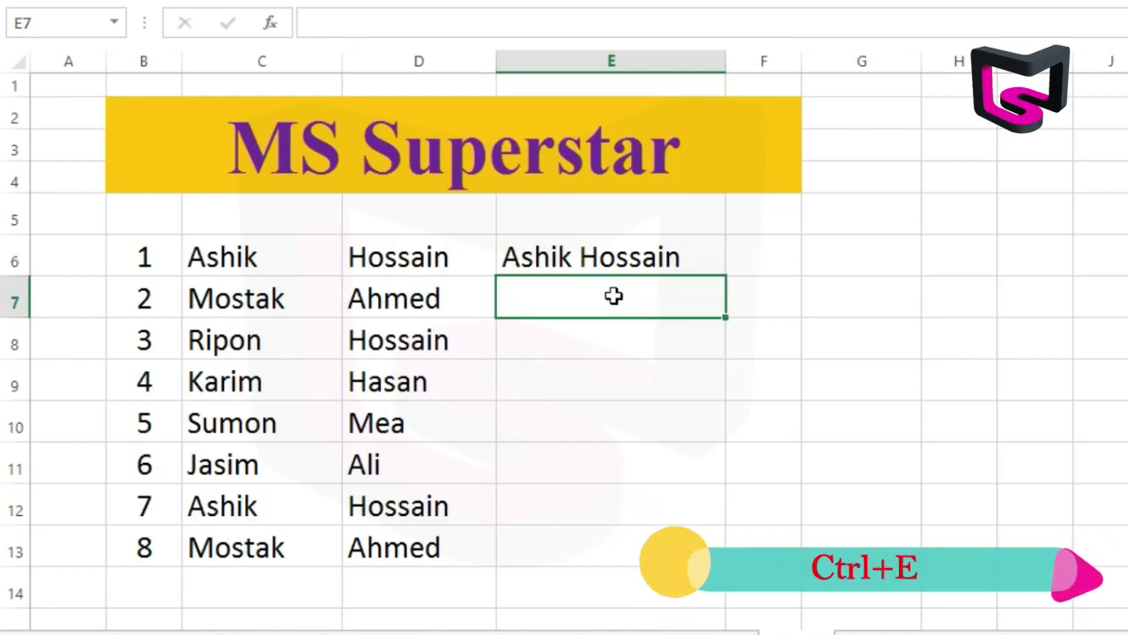
key(ctrl+e)
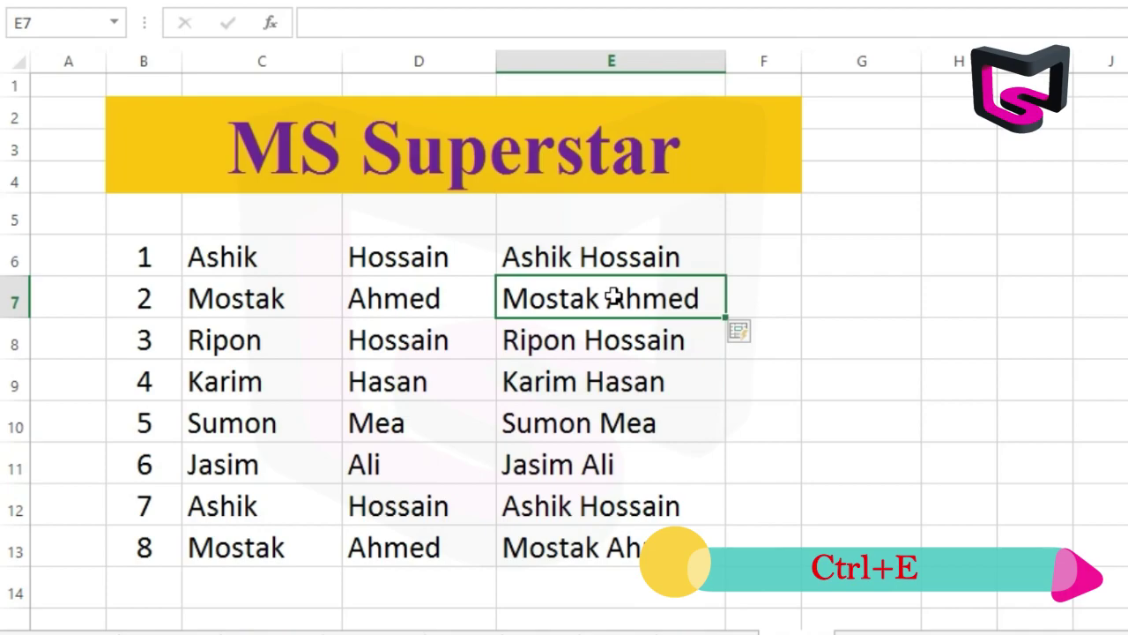
key(Down)
key(Down)
key(Down)
key(Down)
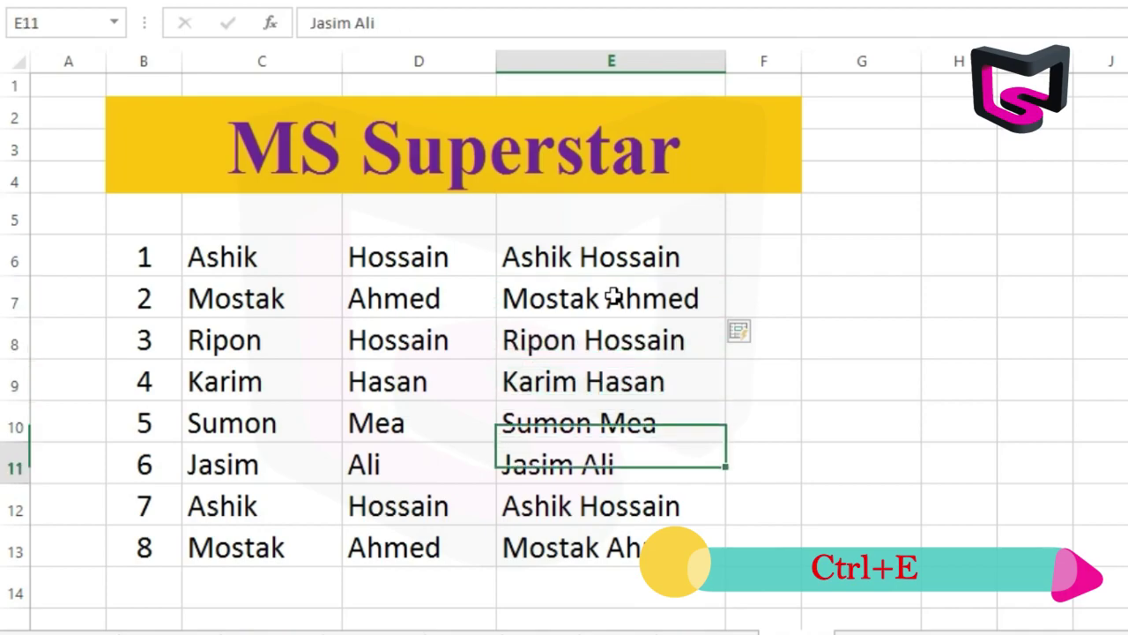
key(Down)
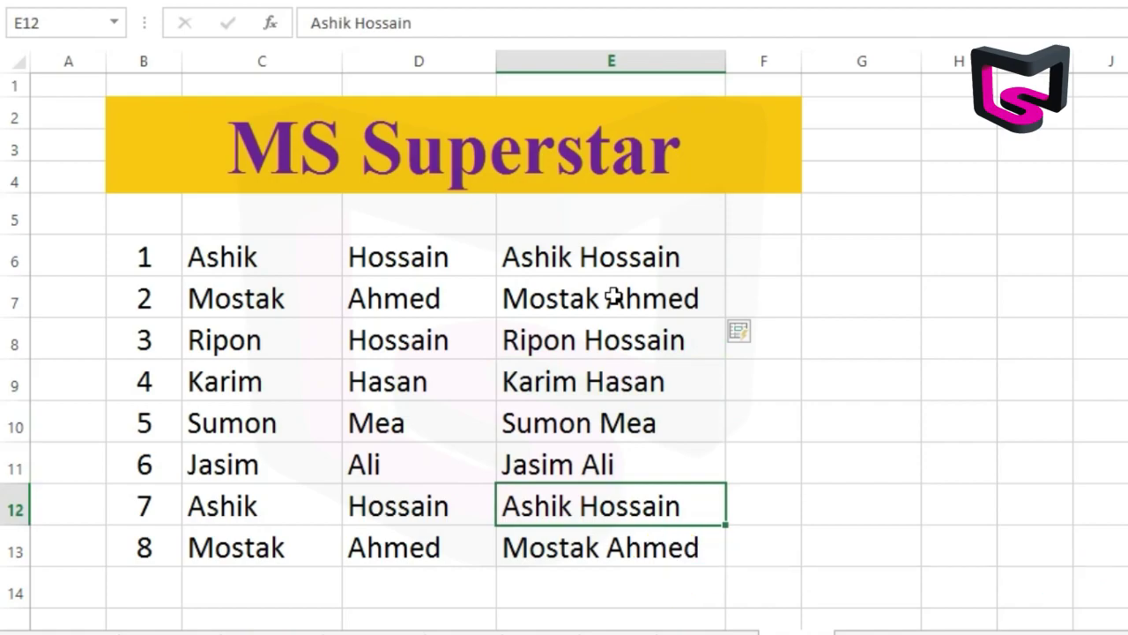
click(630, 250)
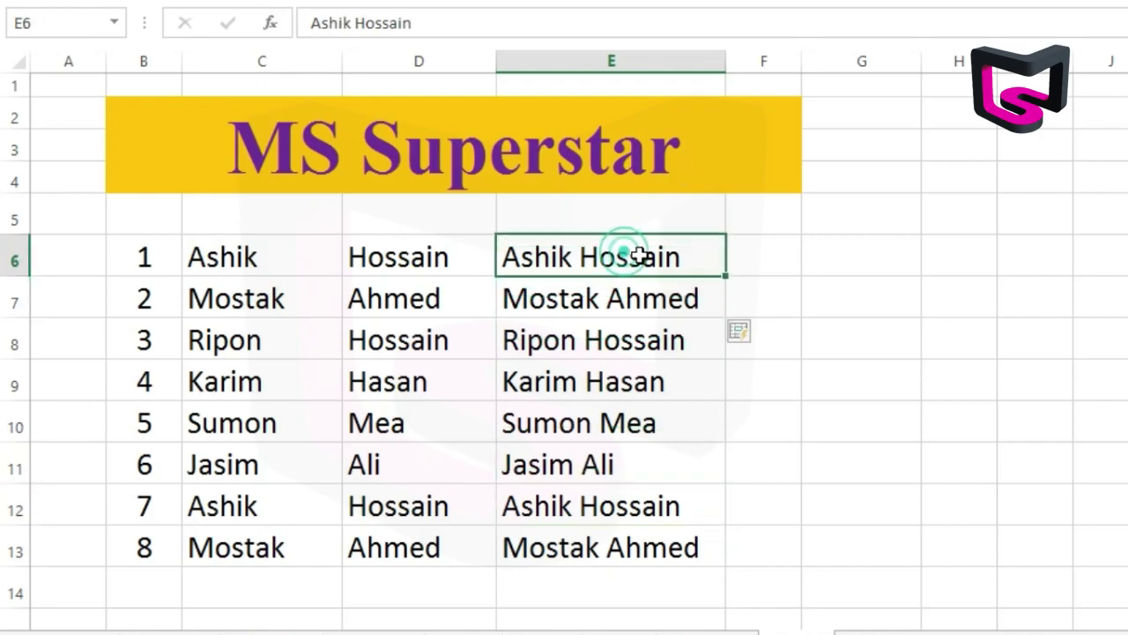
drag(633, 275, 623, 546)
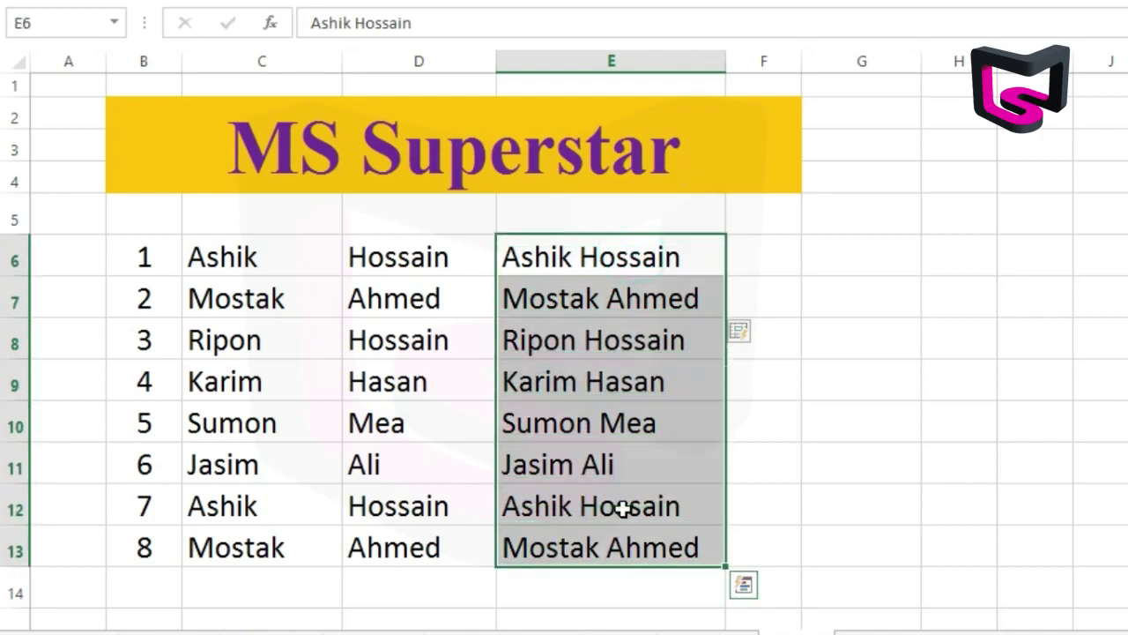
click(659, 256)
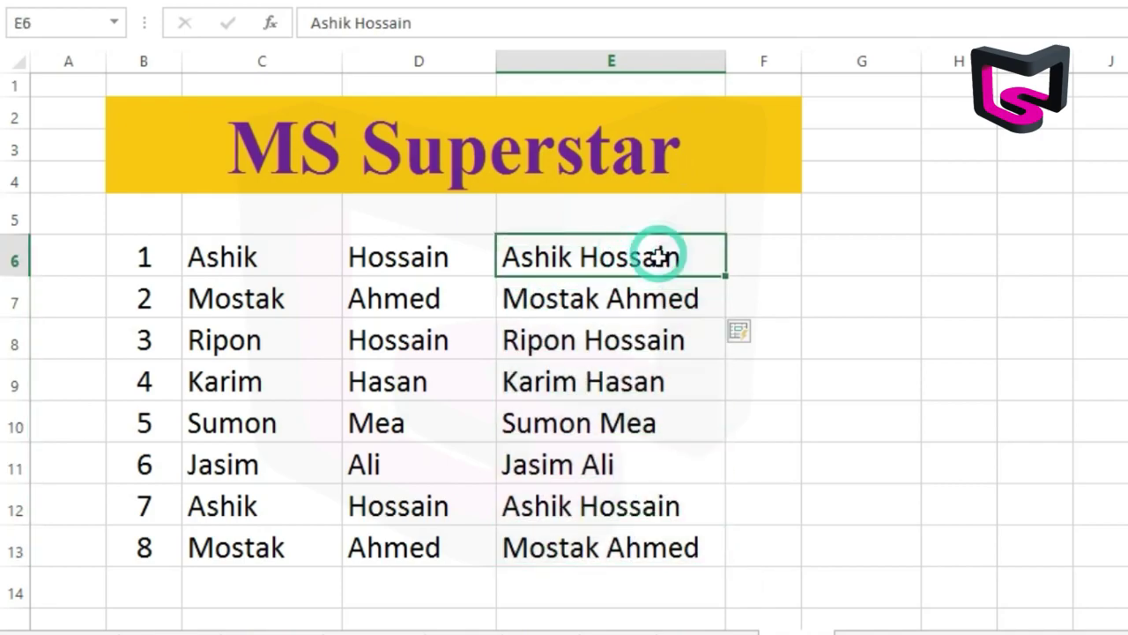
click(516, 247)
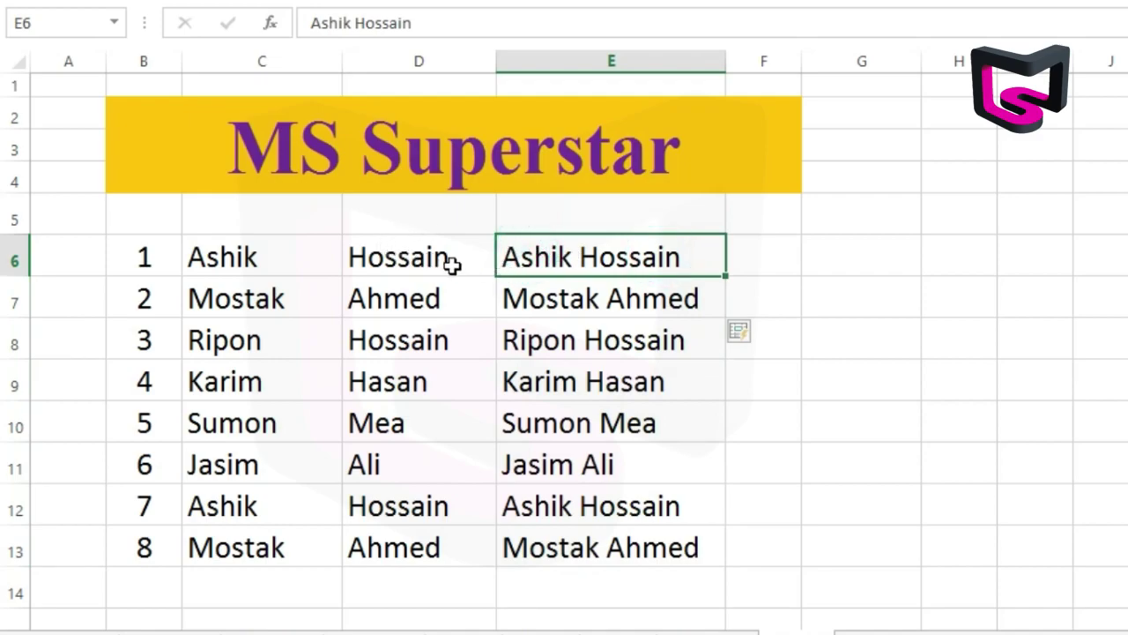
double_click(585, 259)
drag(693, 254, 583, 260)
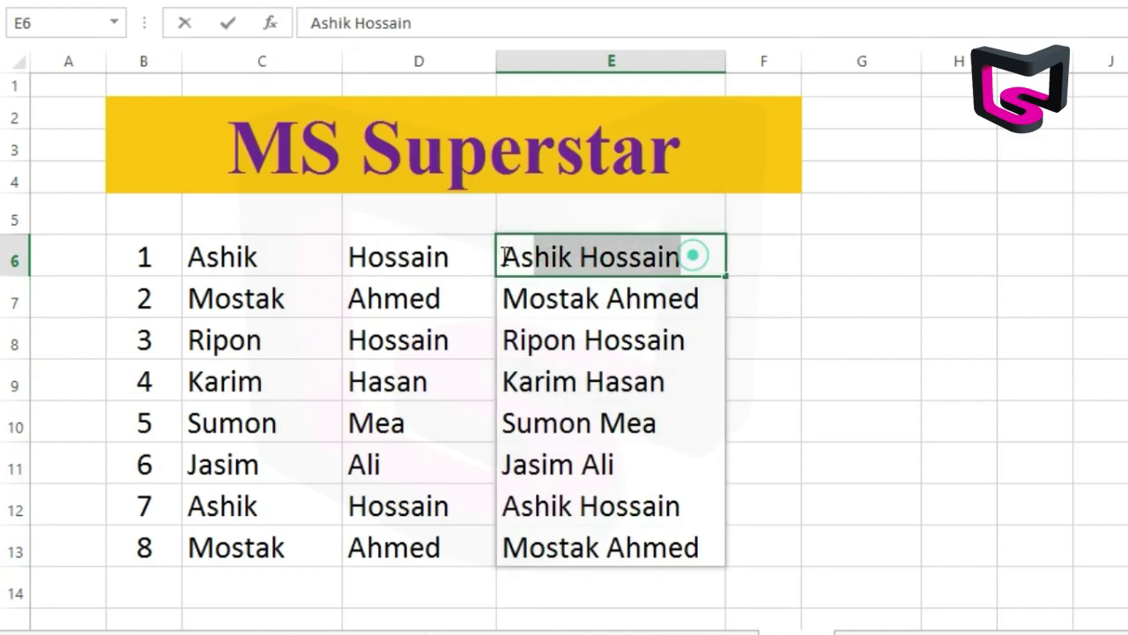
right_click(584, 261)
click(638, 304)
click(763, 254)
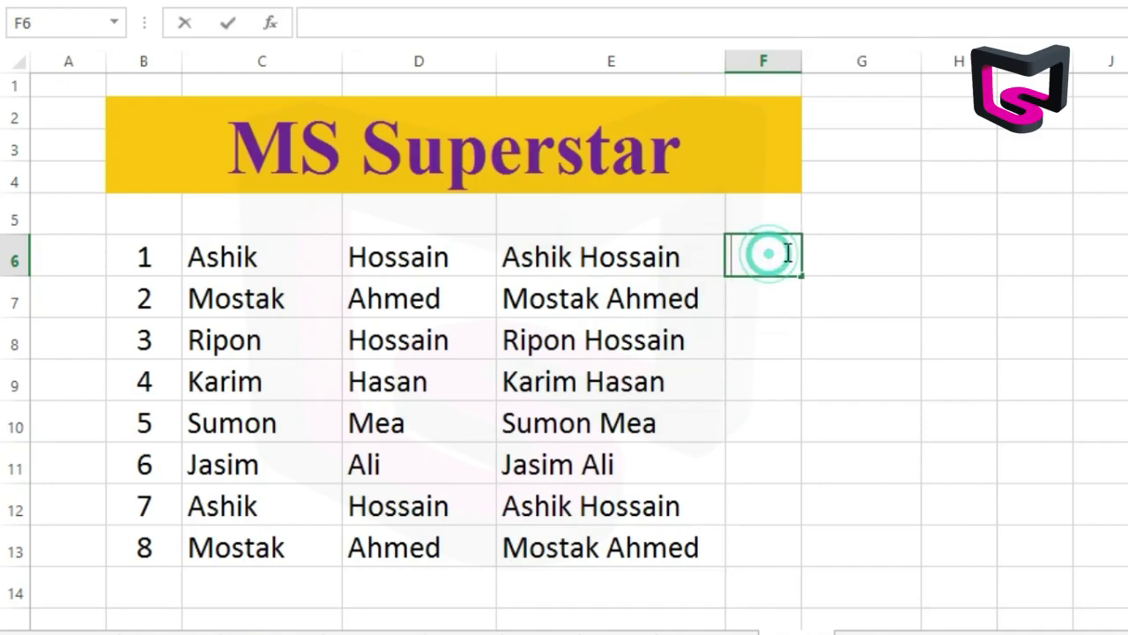
drag(799, 67, 922, 66)
double_click(828, 247)
key(ctrl+v)
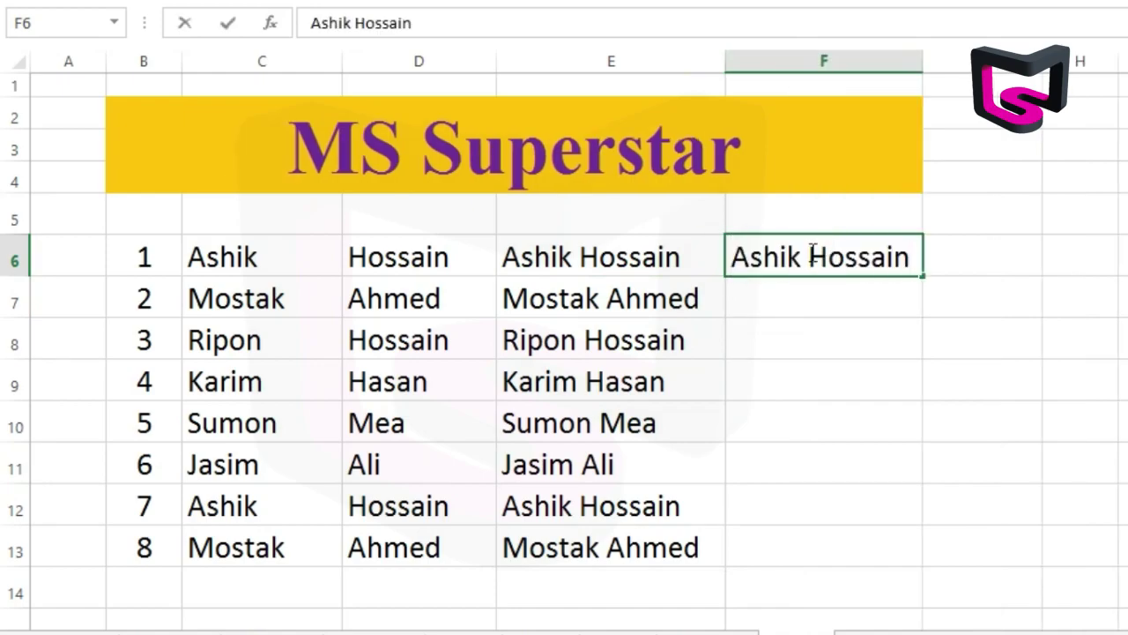
click(804, 256)
key(BackSpace)
key(BackSpace)
key(BackSpace)
key(BackSpace)
click(855, 252)
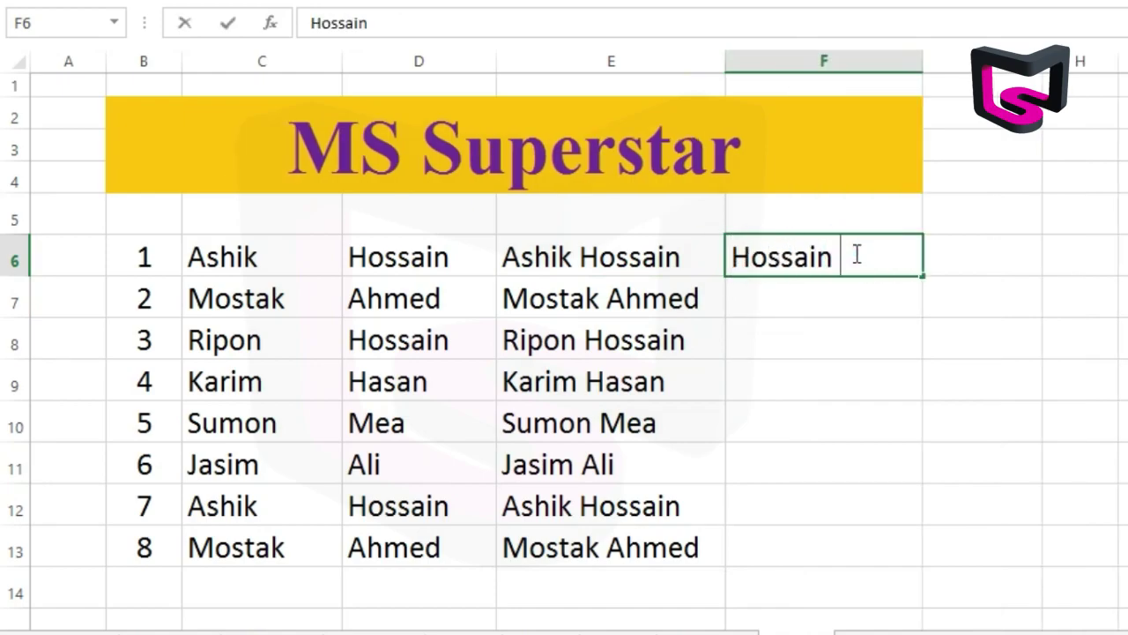
key(ctrl+v)
click(903, 257)
key(Delete)
key(Delete)
key(Delete)
key(Delete)
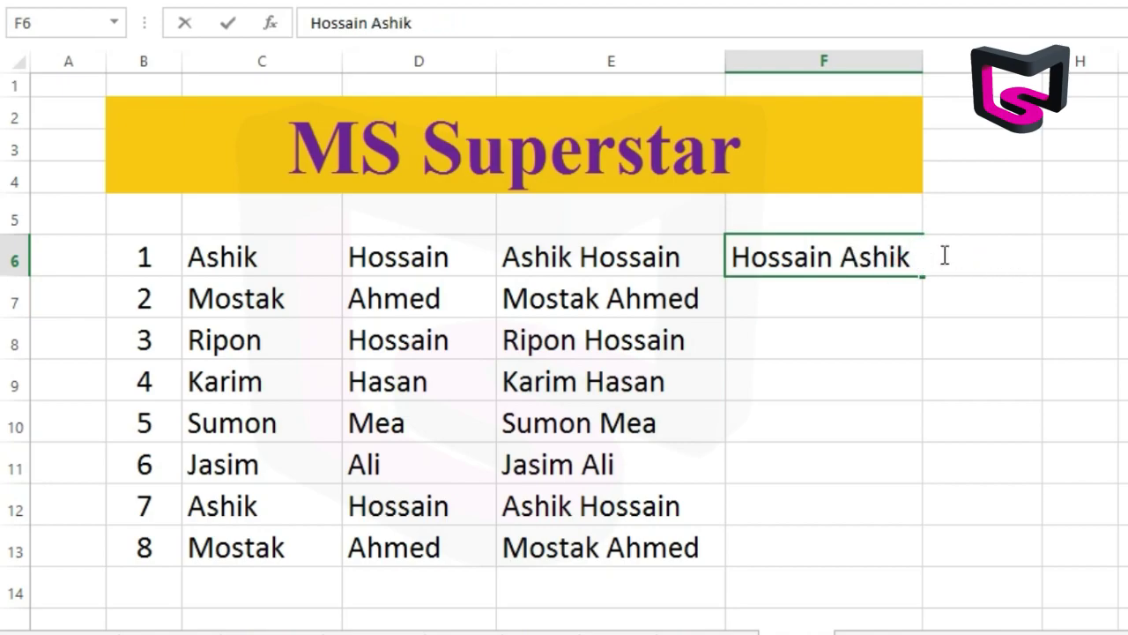
click(1073, 323)
click(833, 297)
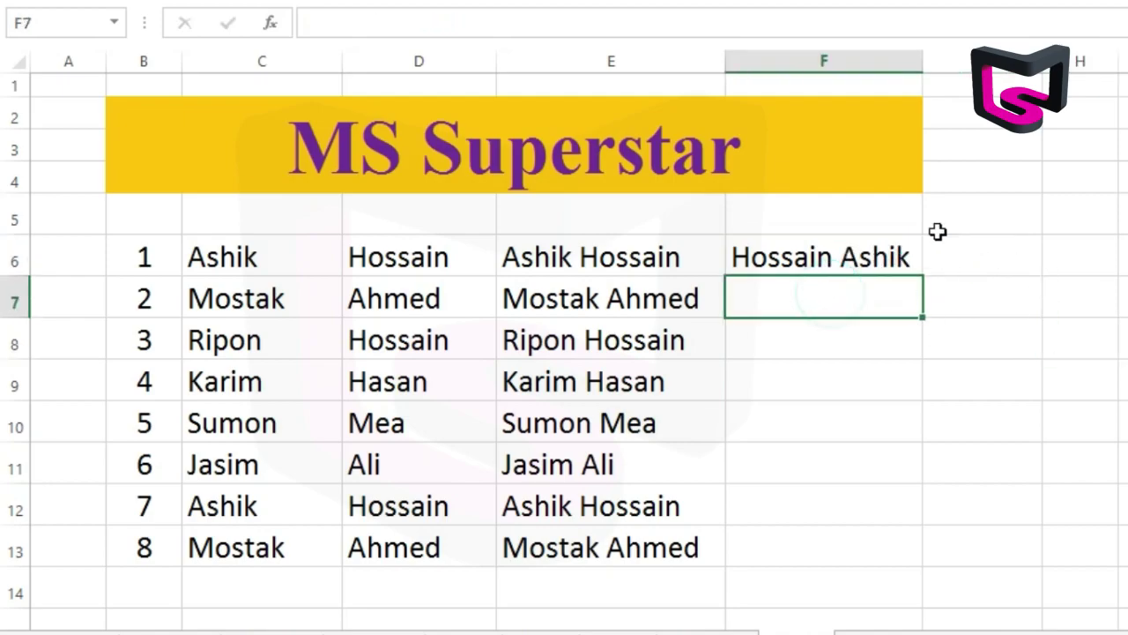
click(828, 349)
click(829, 296)
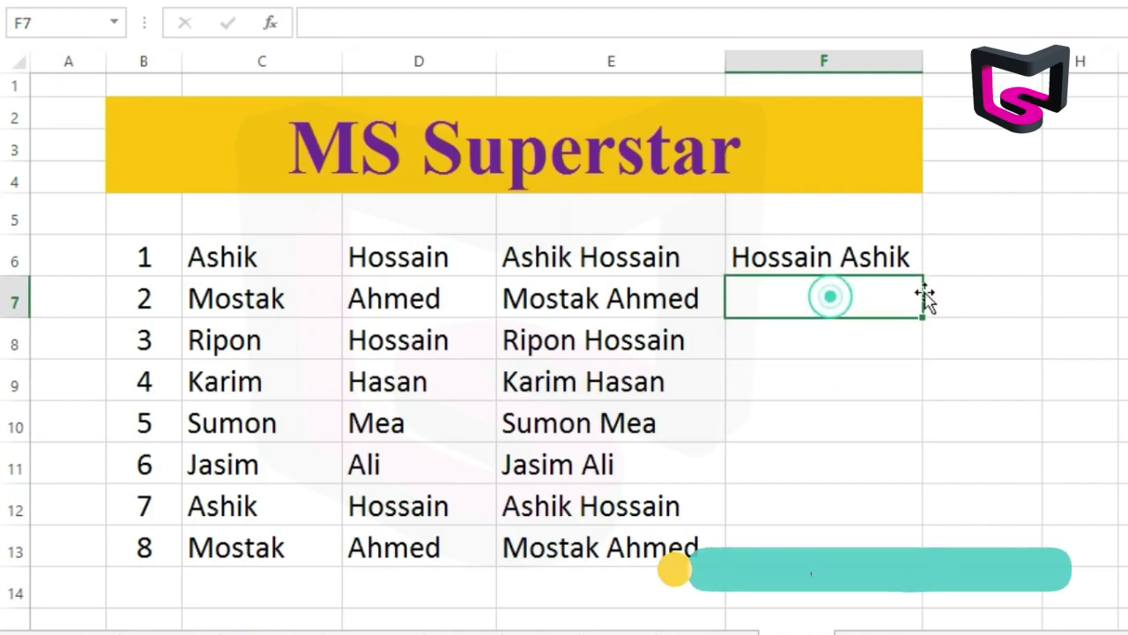
key(ctrl+e)
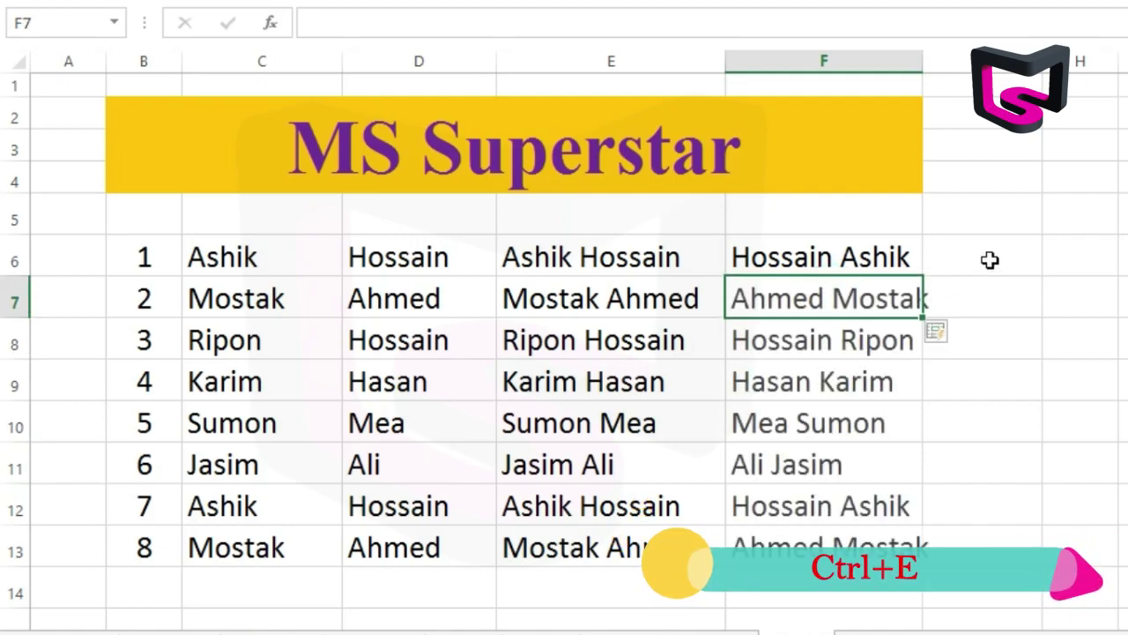
click(1005, 238)
click(755, 297)
click(824, 423)
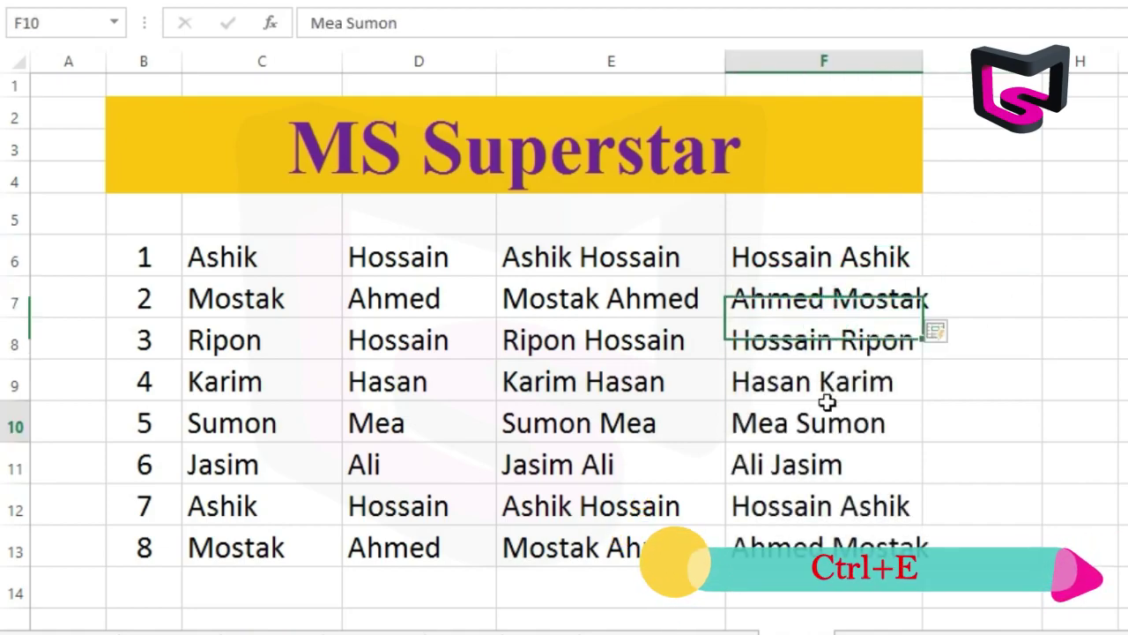
click(573, 340)
click(811, 339)
click(643, 342)
click(745, 382)
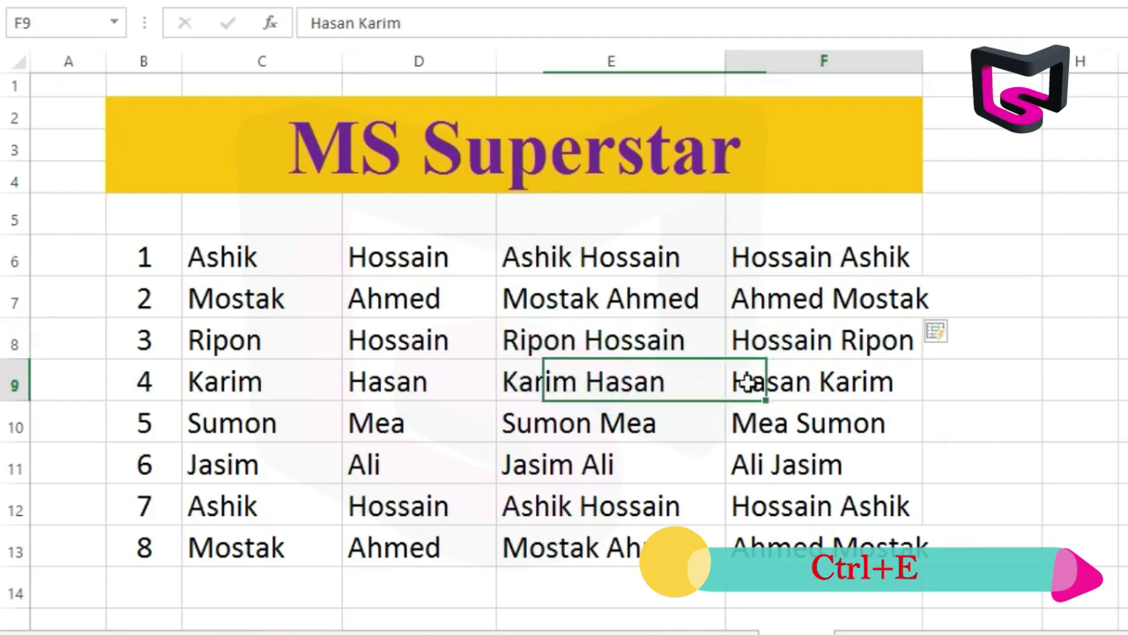
- AutoFit column F to the reversed names and widen column G
double_click(923, 61)
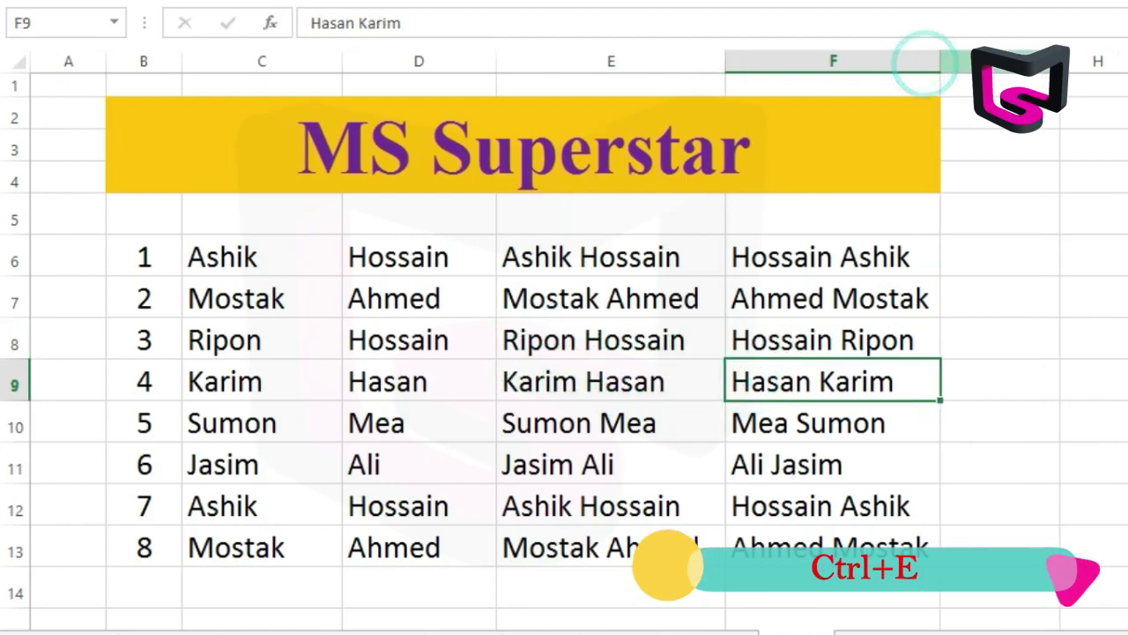
drag(1060, 61, 1113, 64)
click(1013, 339)
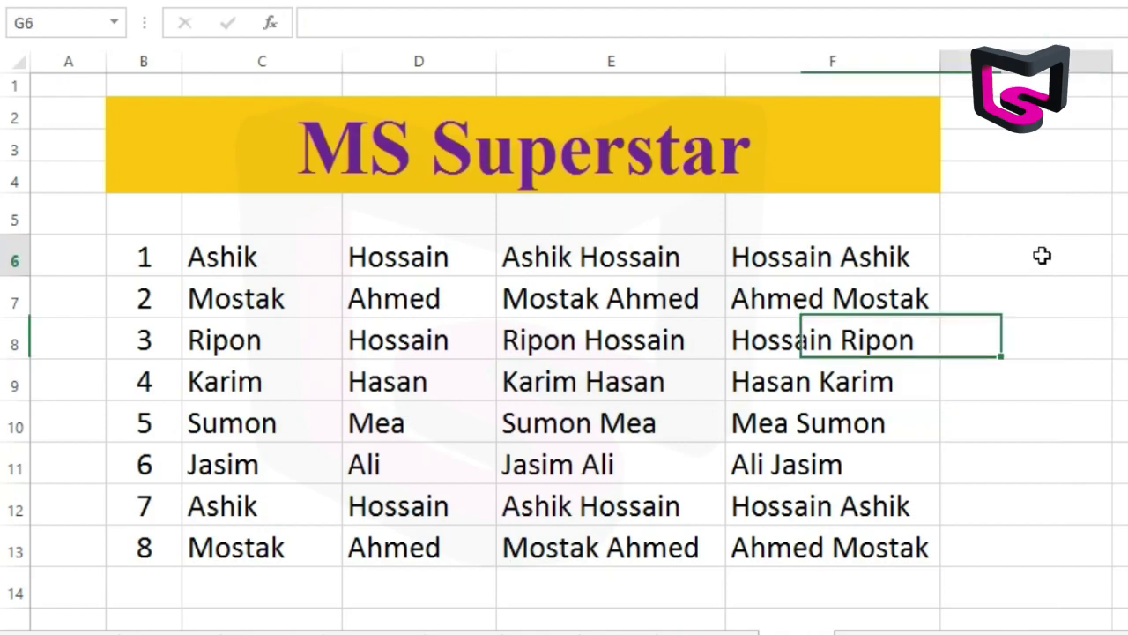
click(1010, 254)
- Highlight the word Ashik within the reversed name in F6
click(287, 259)
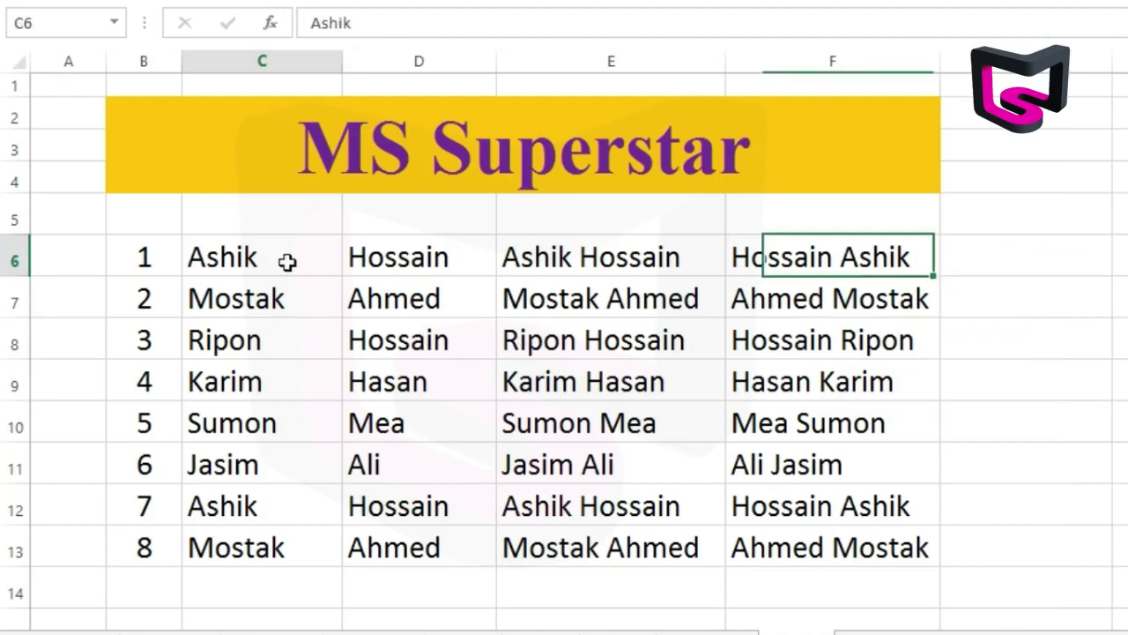
click(263, 429)
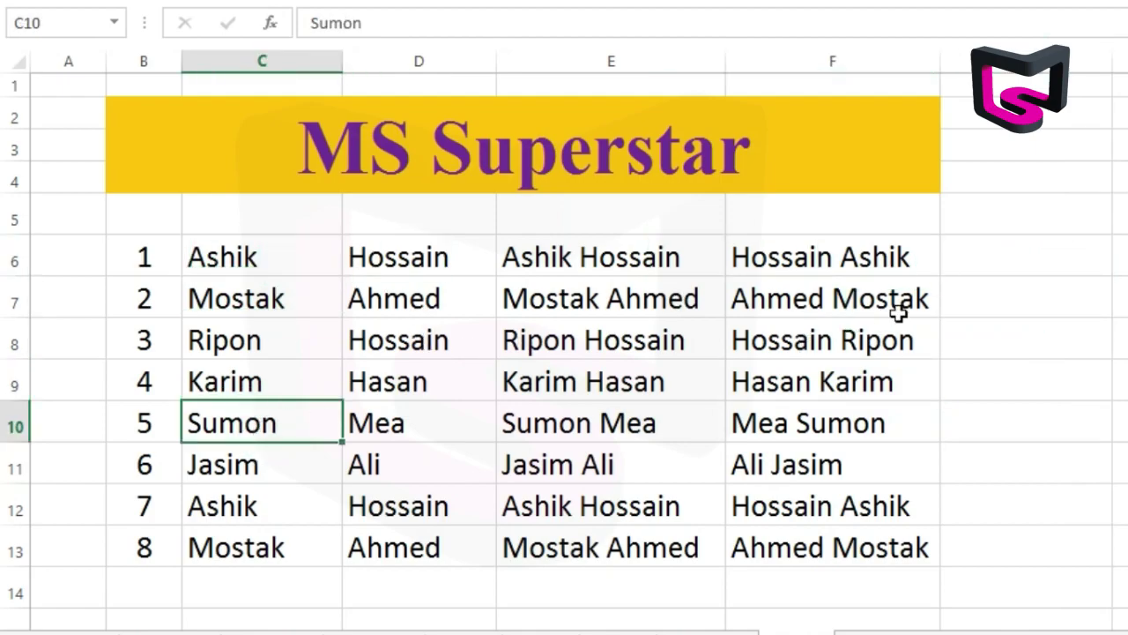
click(791, 262)
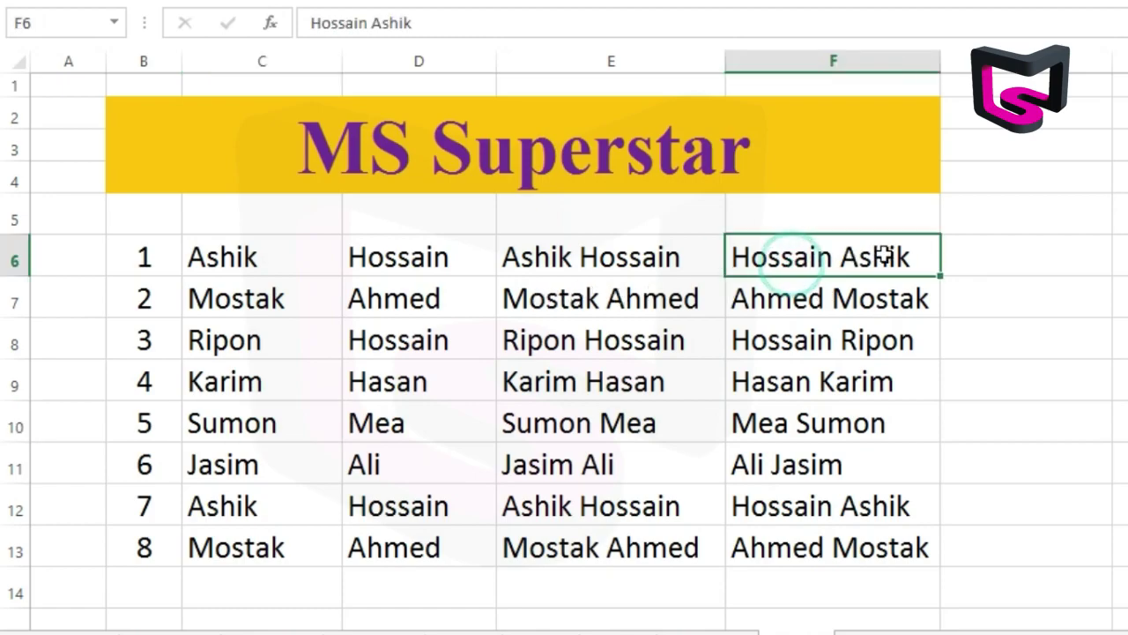
click(253, 255)
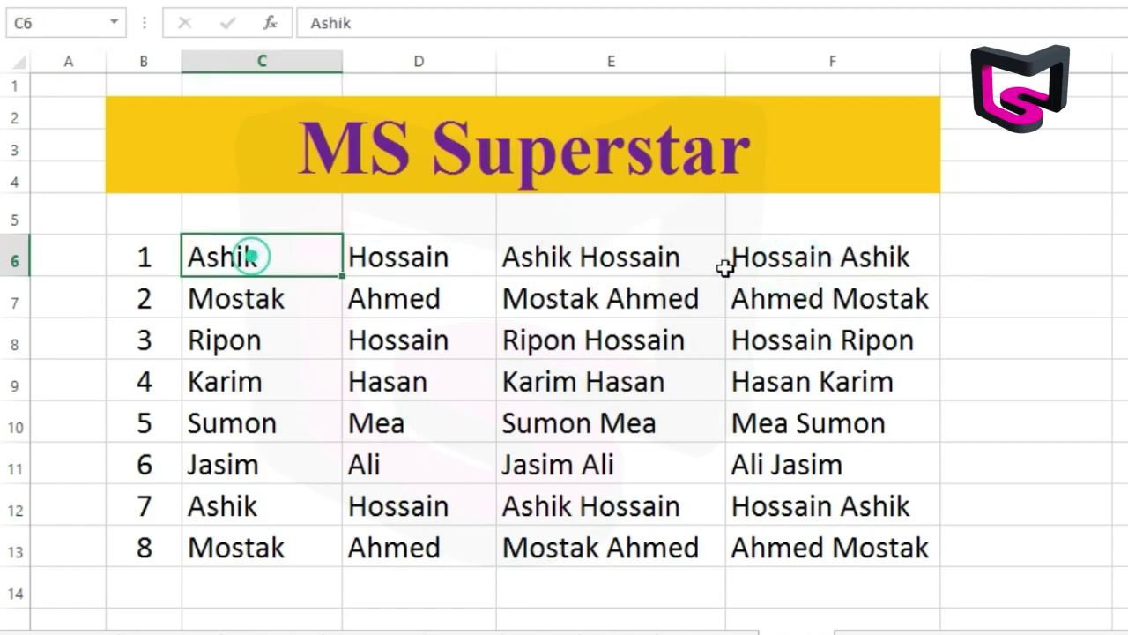
double_click(837, 251)
drag(834, 253, 917, 253)
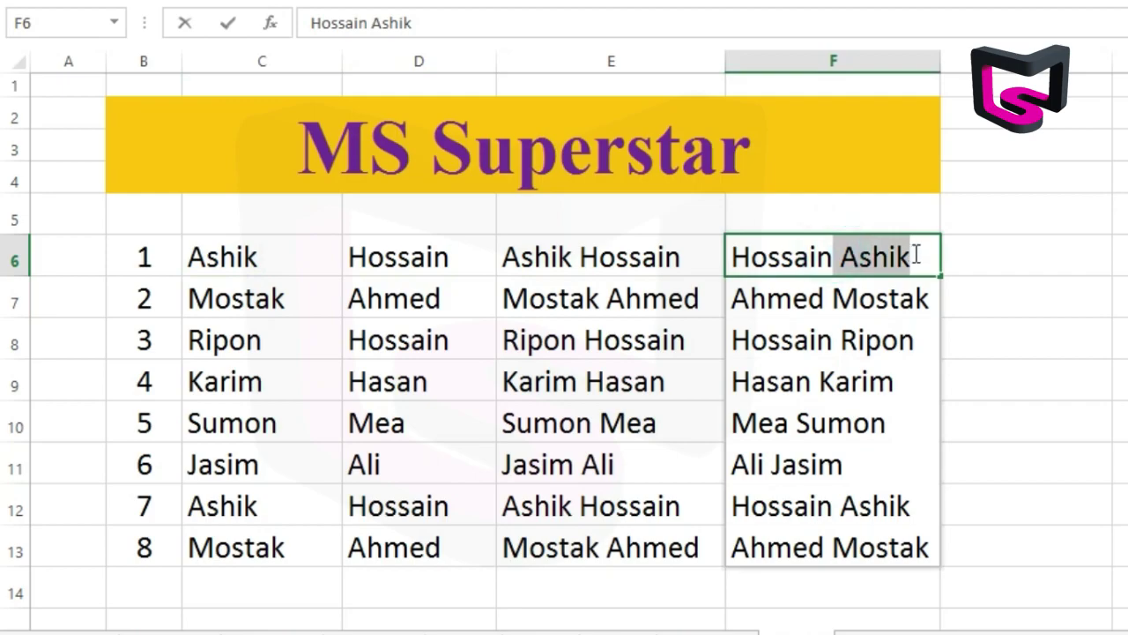
click(964, 260)
text(Ashik)
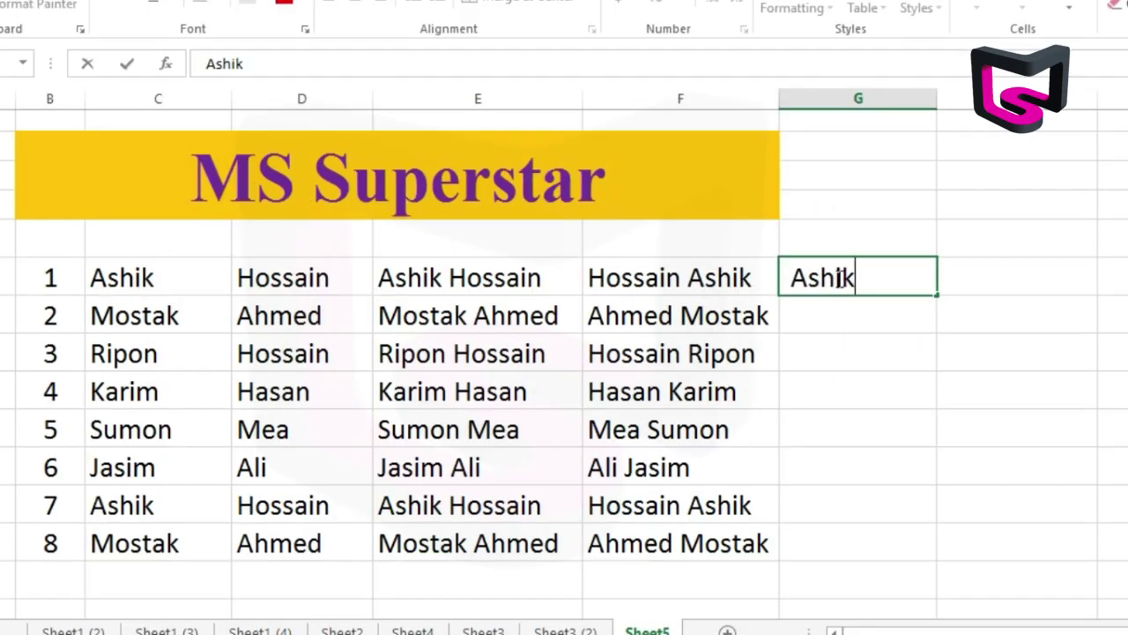
click(798, 278)
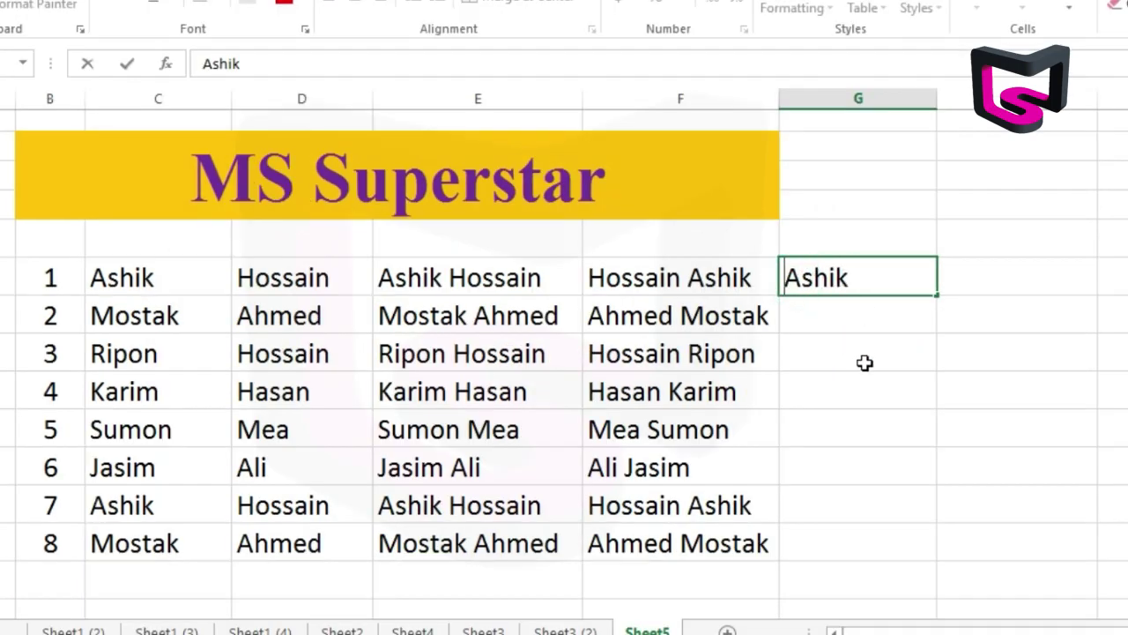
click(996, 304)
click(982, 273)
text(Hossain)
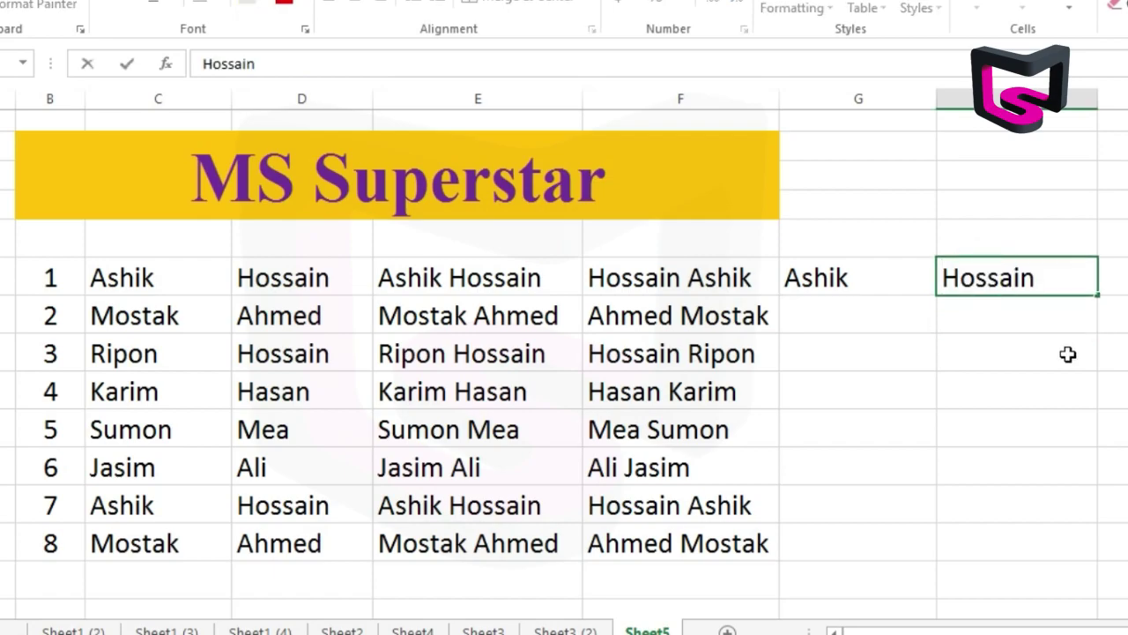
- Flash Fill the remaining first names in column G and last names in column H
click(1068, 353)
click(889, 315)
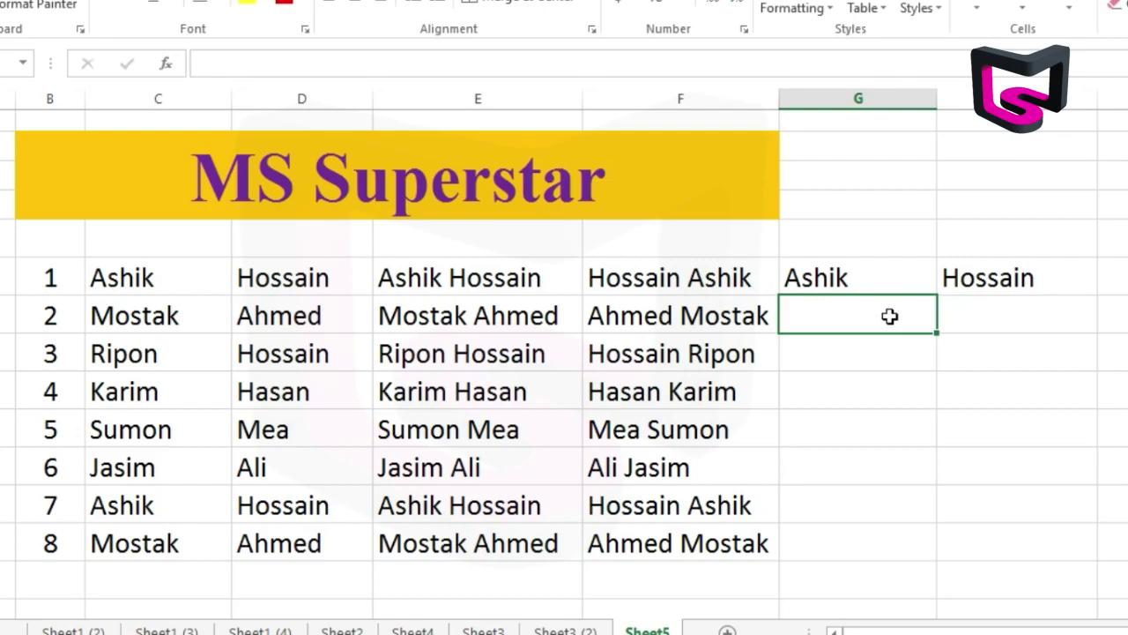
key(ctrl+e)
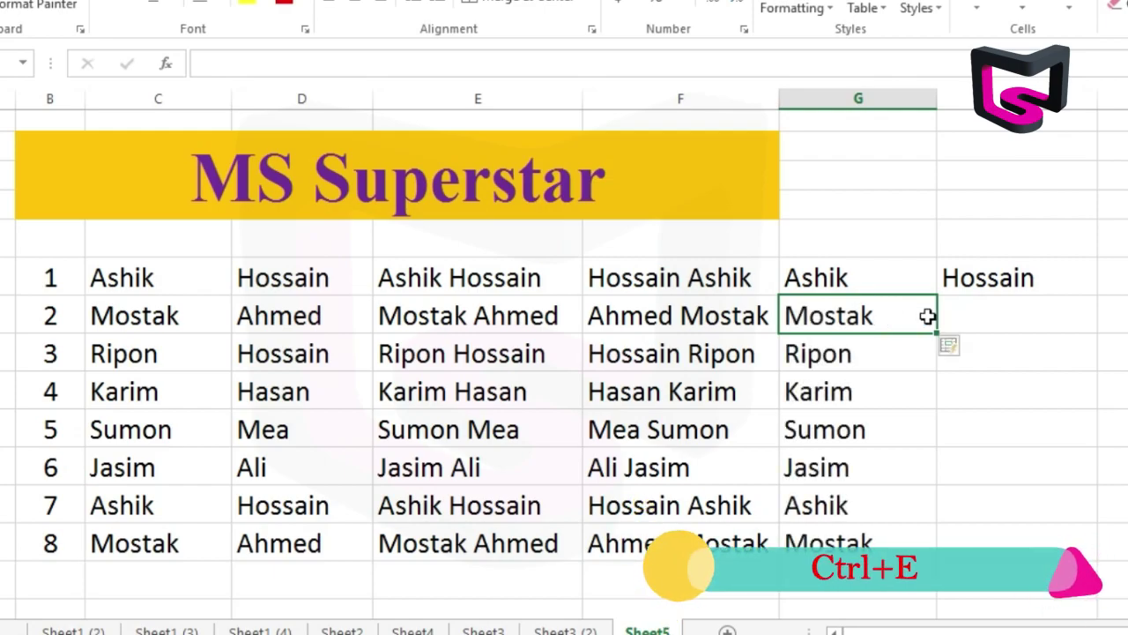
click(1016, 308)
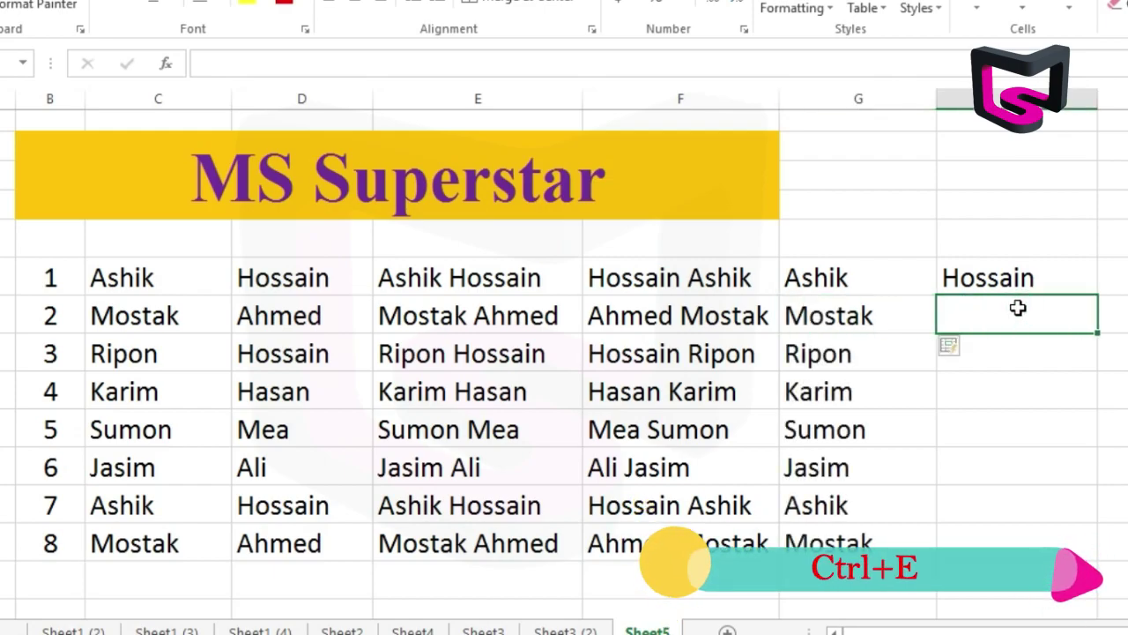
key(ctrl+e)
click(1113, 399)
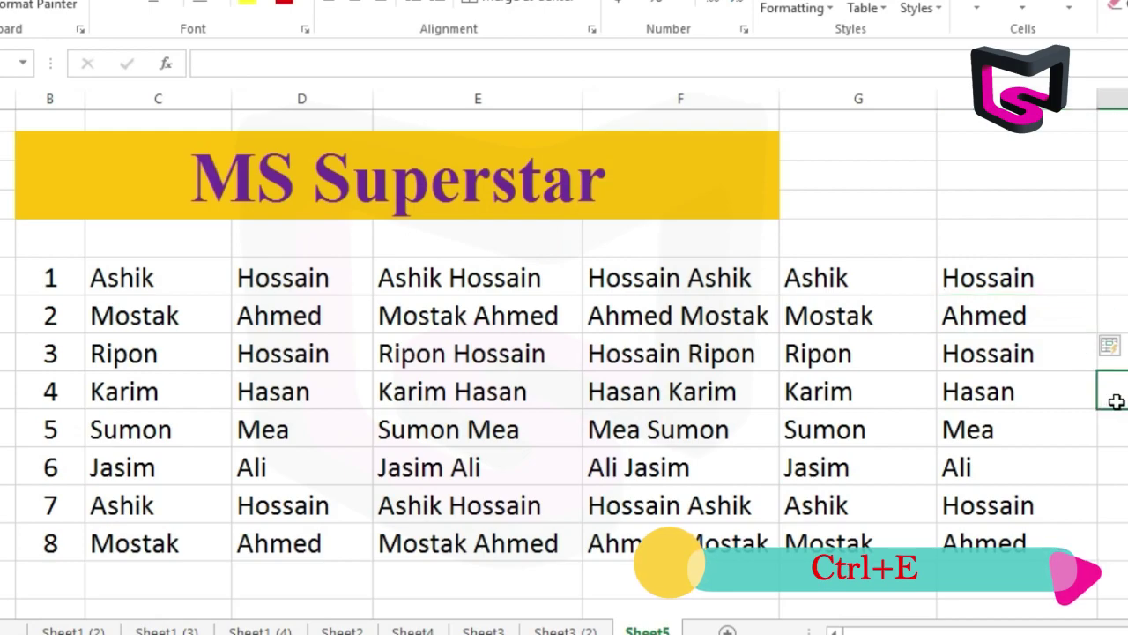
- Review the original, combined, reversed and split names, such as Mostak
click(132, 322)
click(476, 294)
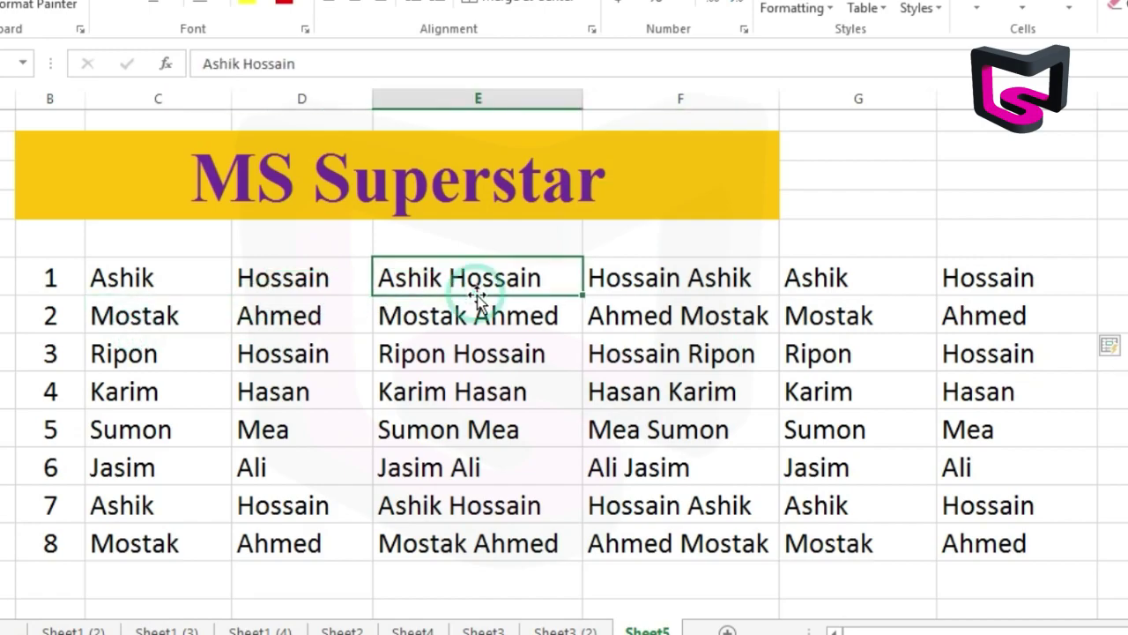
click(691, 277)
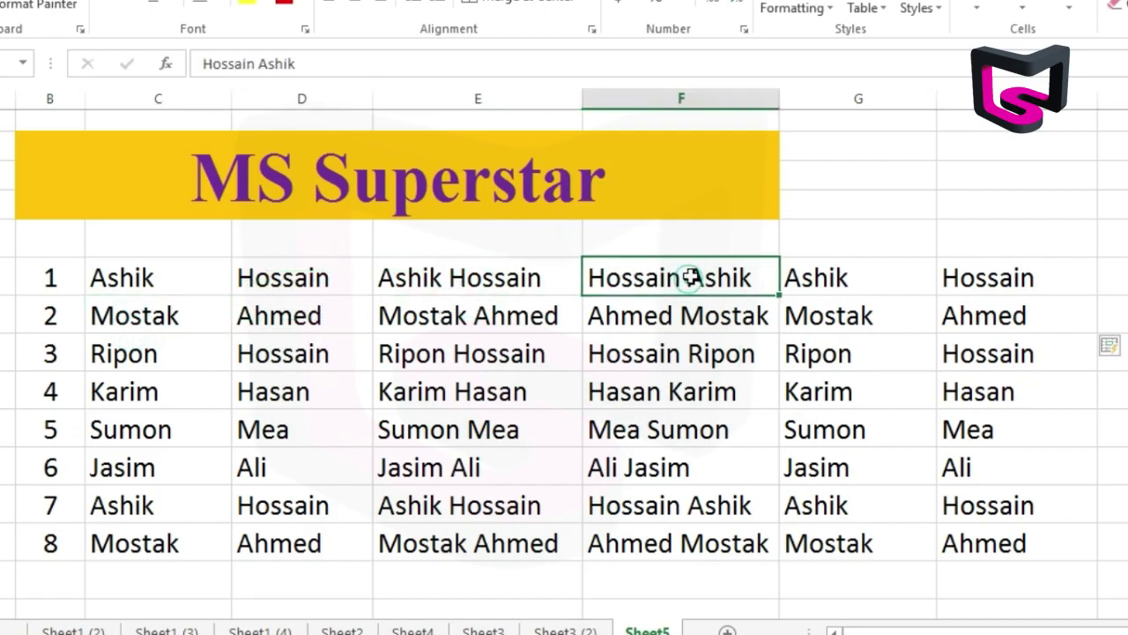
click(814, 300)
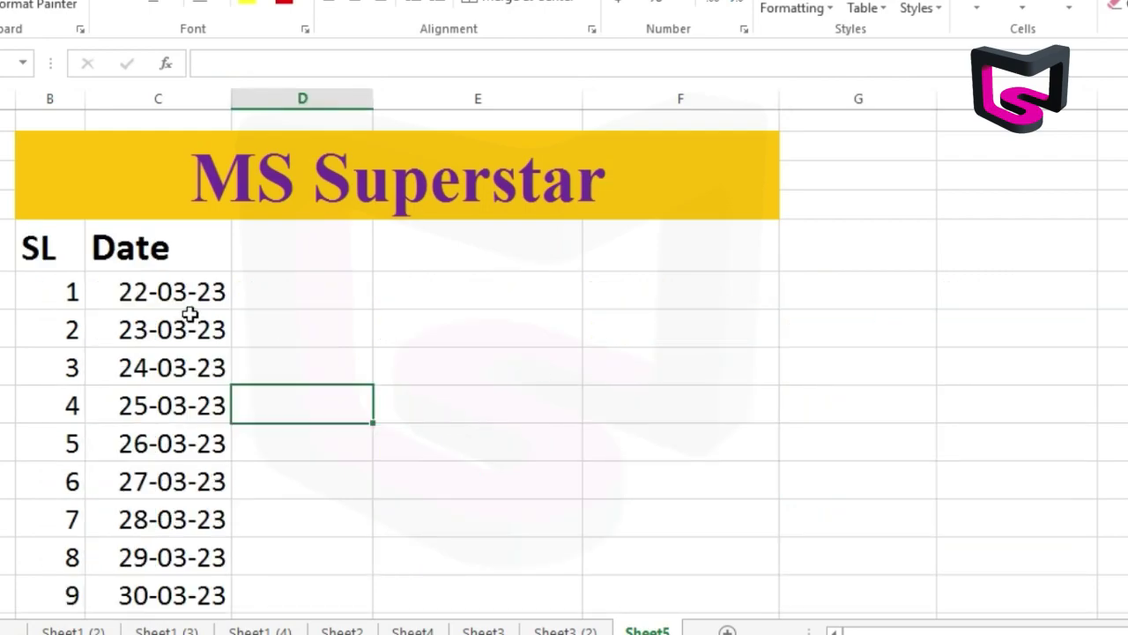
- Inspect the Date heading and the first date 22-03-23 in the date table
click(12, 249)
click(146, 253)
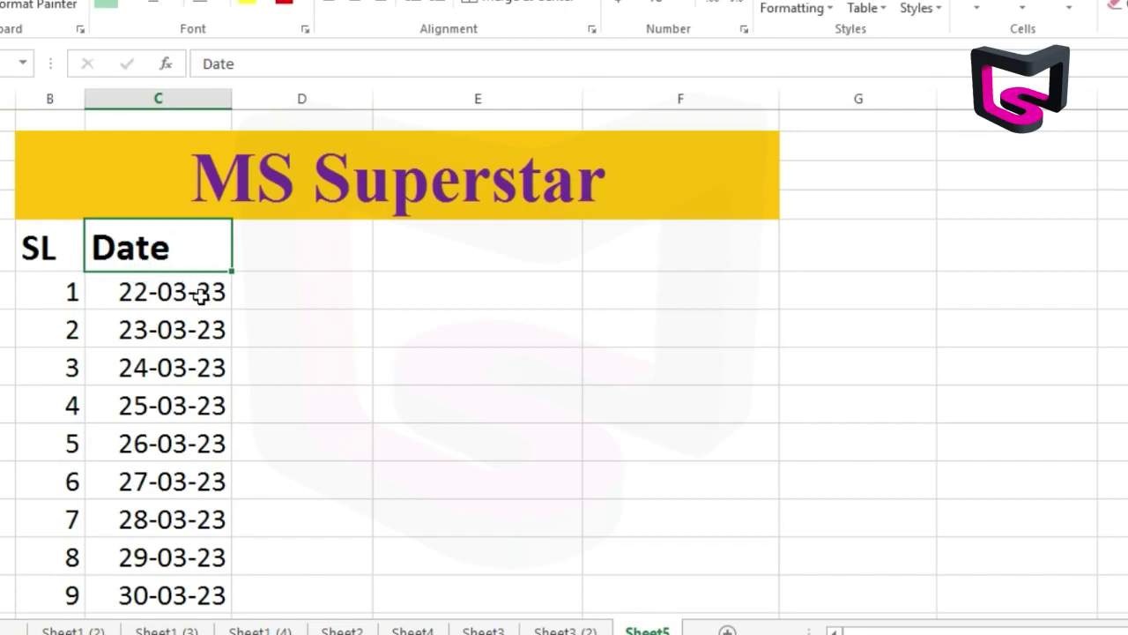
click(132, 290)
click(127, 284)
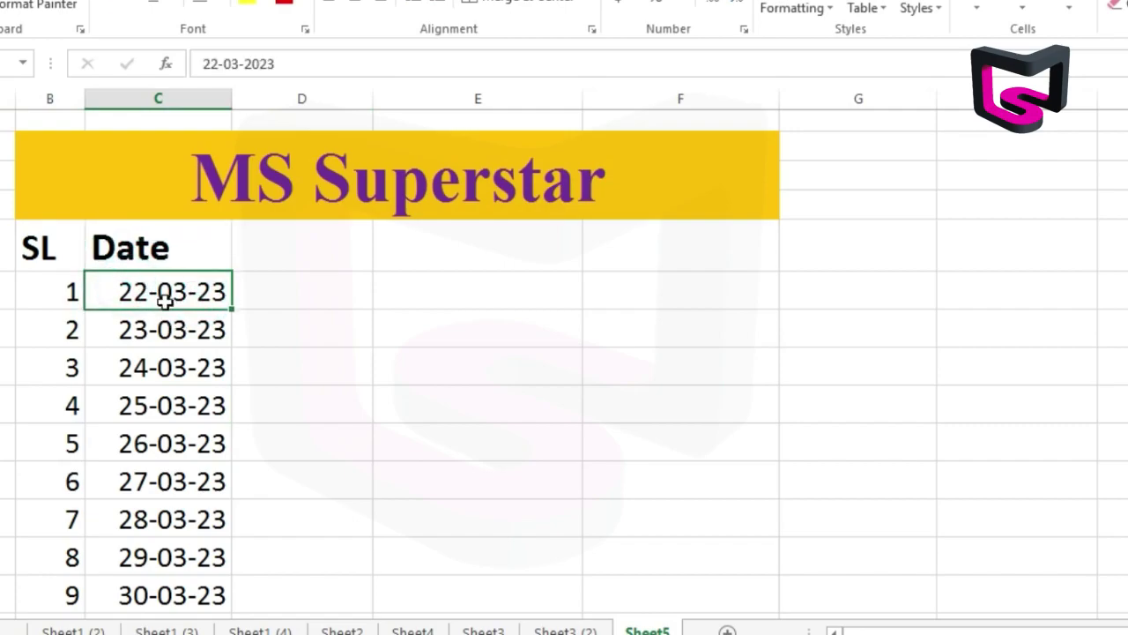
click(176, 289)
click(275, 295)
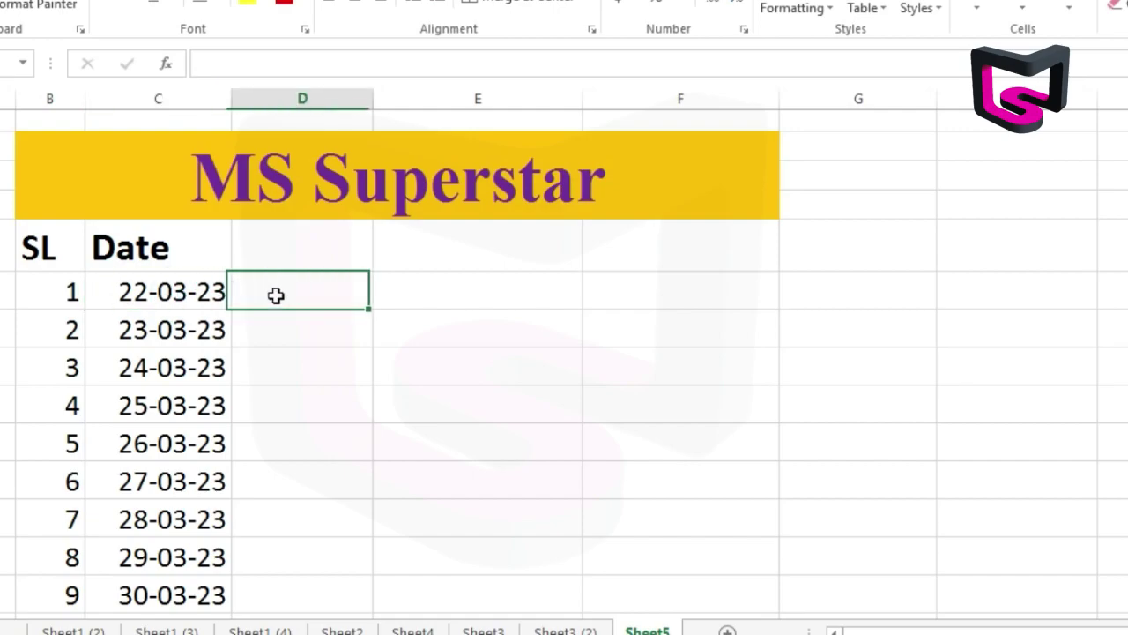
click(141, 294)
click(125, 292)
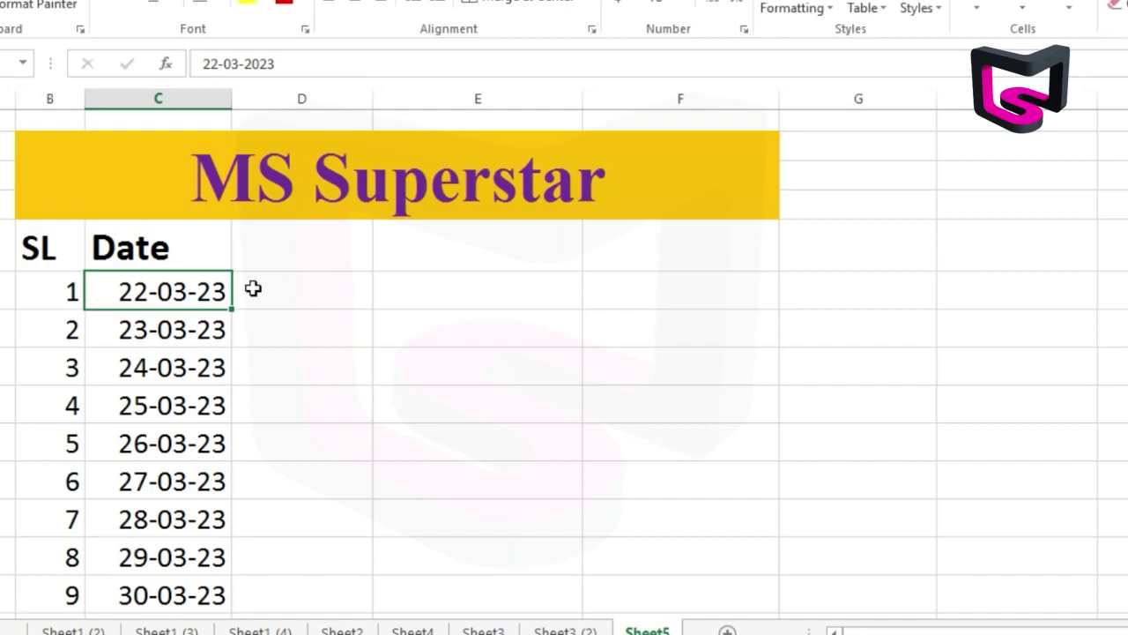
- Delete the contents of heading row 3 to remove the SL and Date labels
click(2, 247)
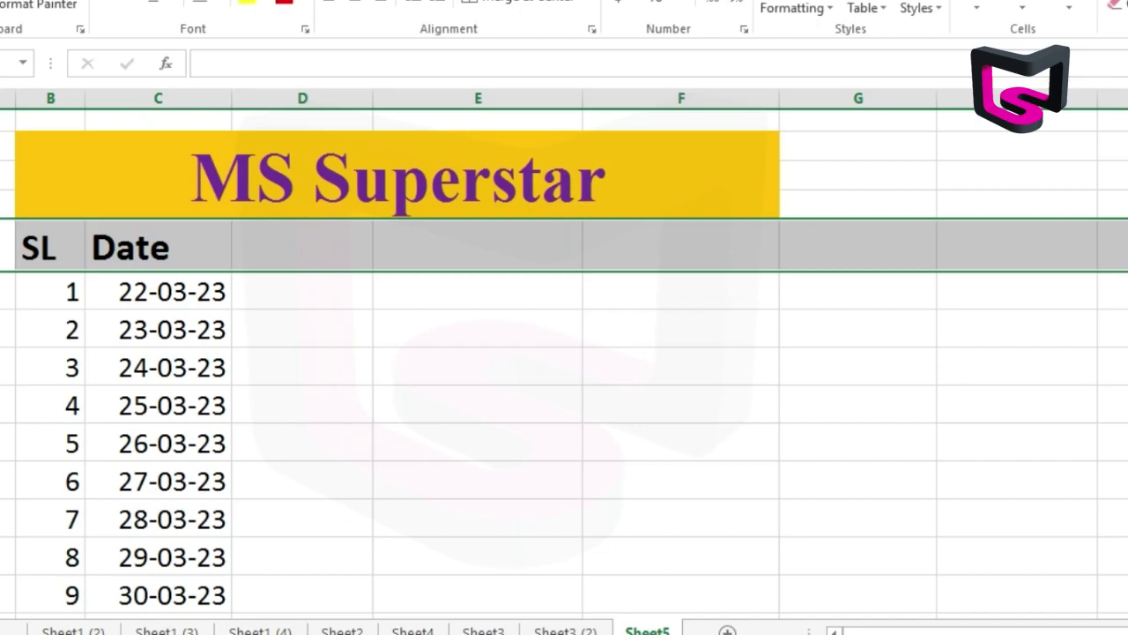
key(Delete)
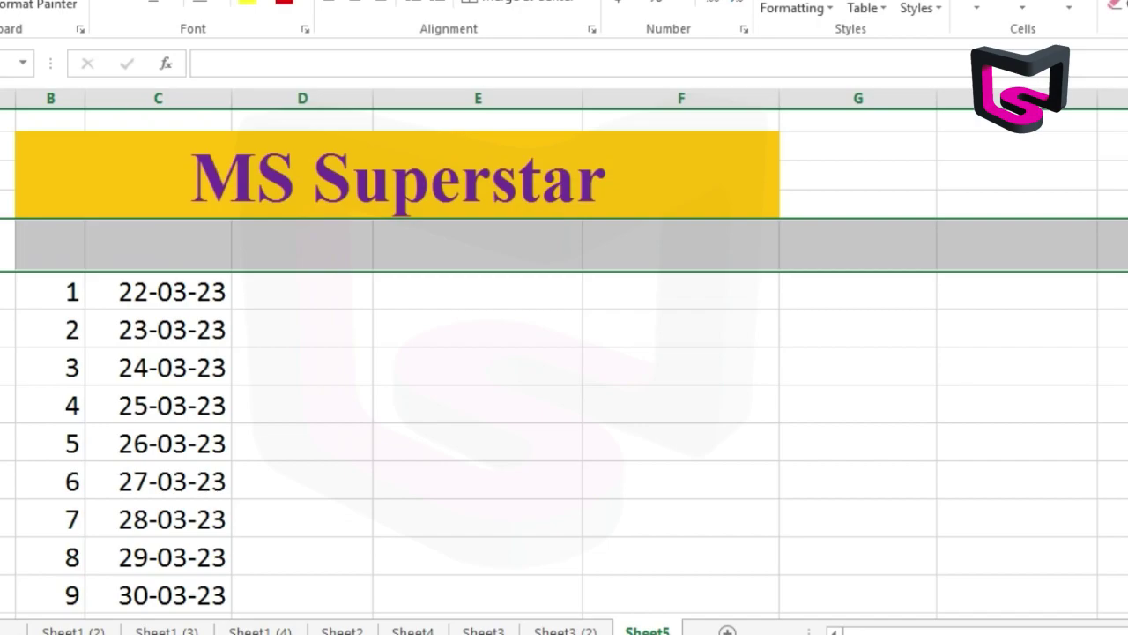
click(320, 287)
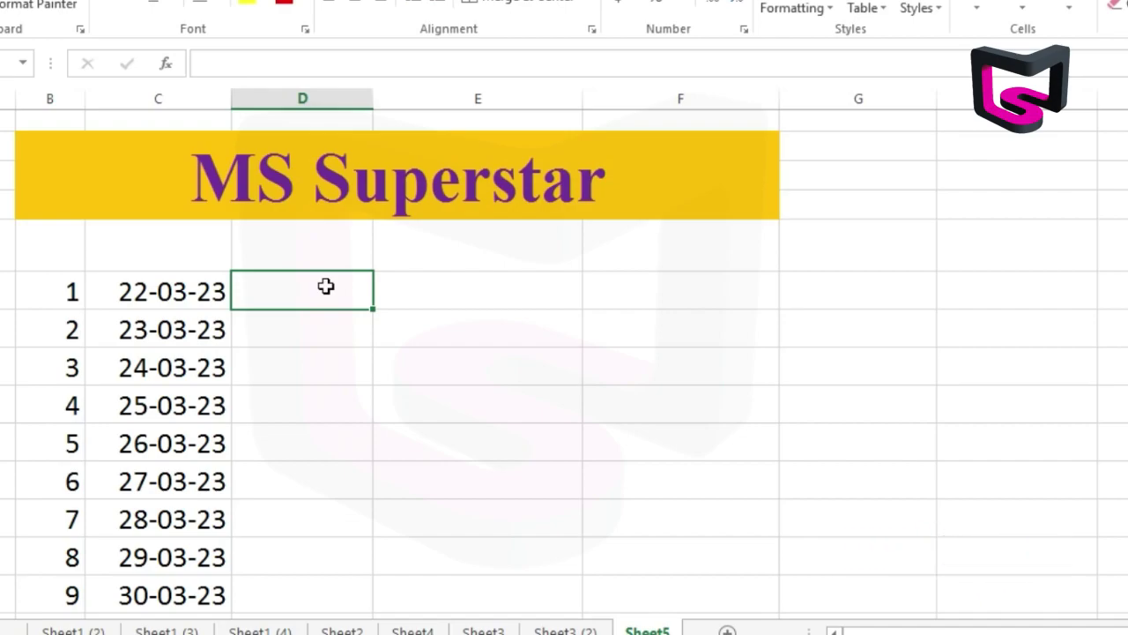
- Enter the rearranged date 23-03-22 as the example in D1
text(23-)
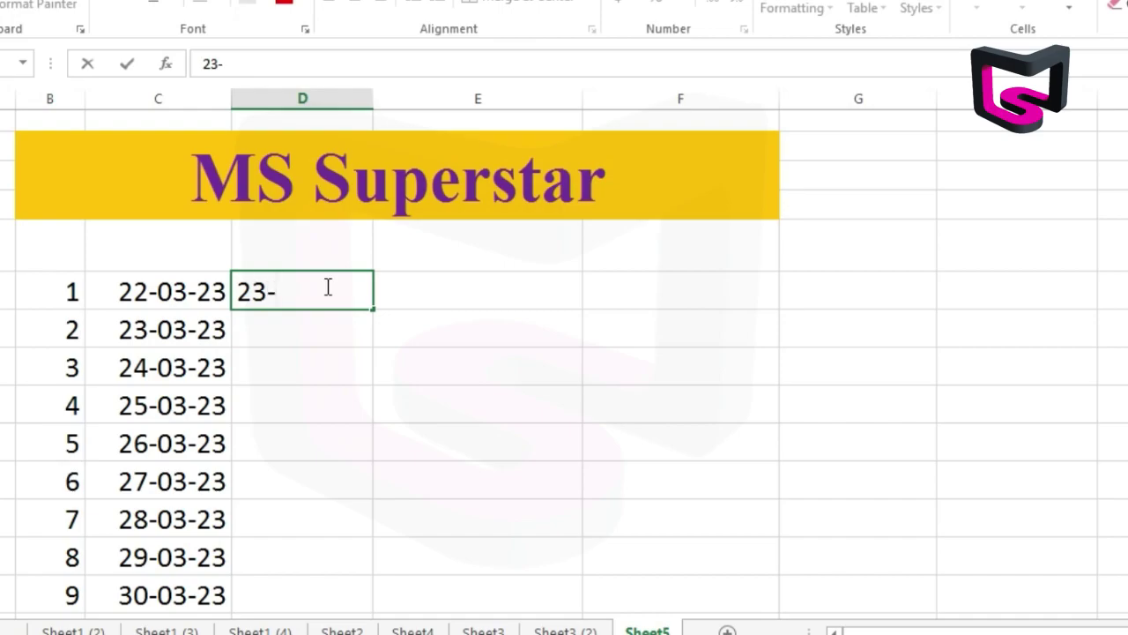
text(0)
text(3-)
text(22)
key(Return)
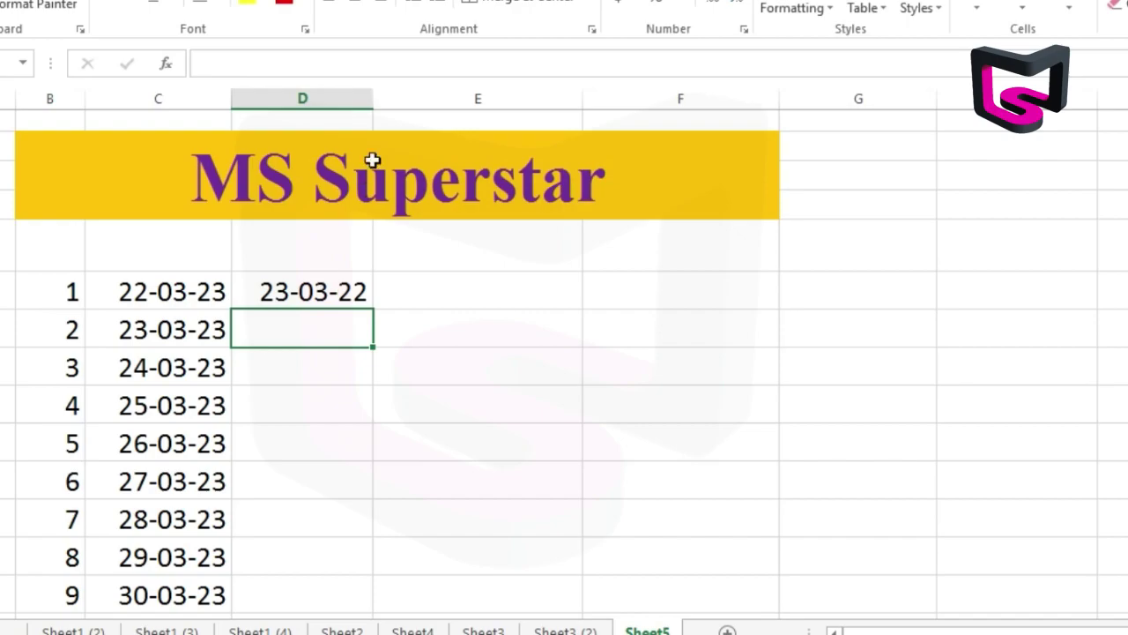
click(339, 281)
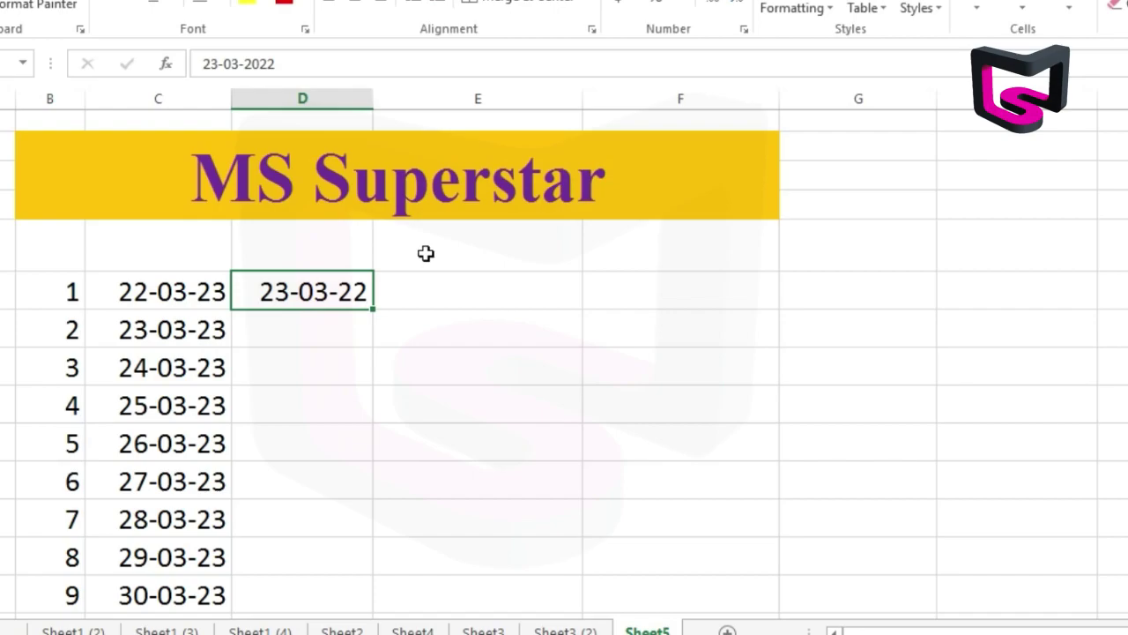
- Flash Fill D2 downward so rows 2–9 show 23-03-22, then check the results
click(439, 371)
click(335, 329)
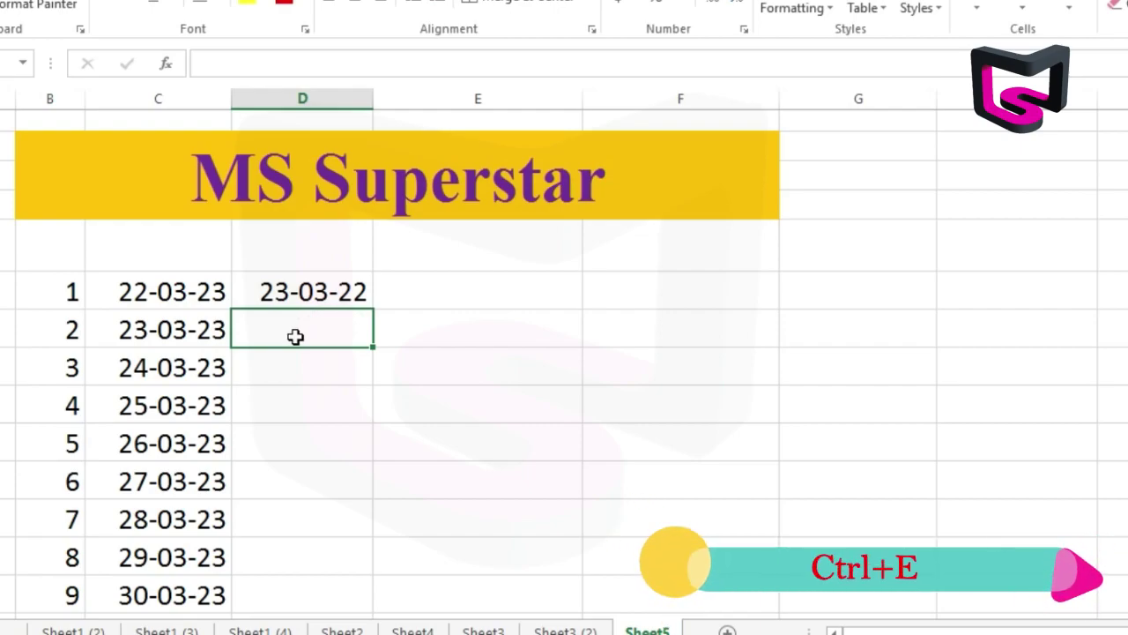
key(ctrl+e)
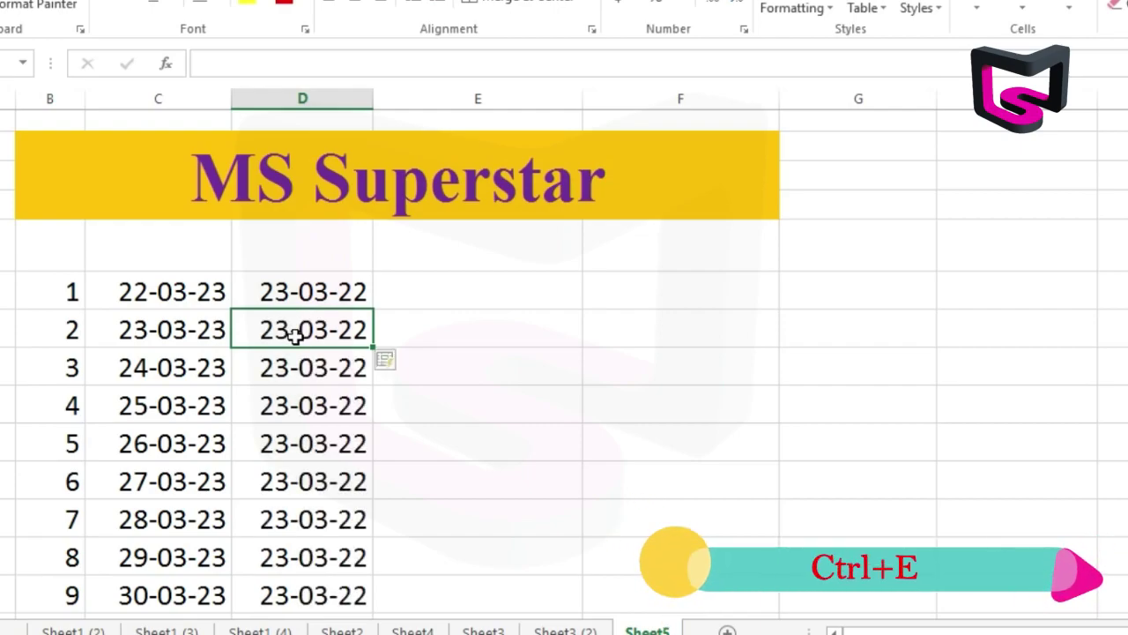
click(488, 353)
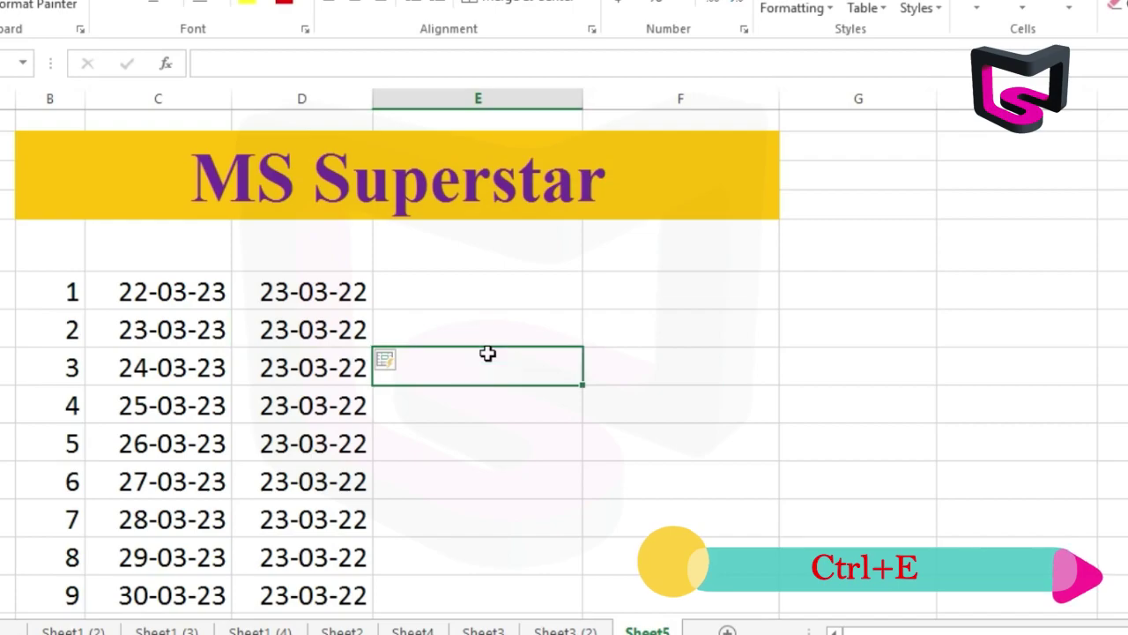
click(141, 359)
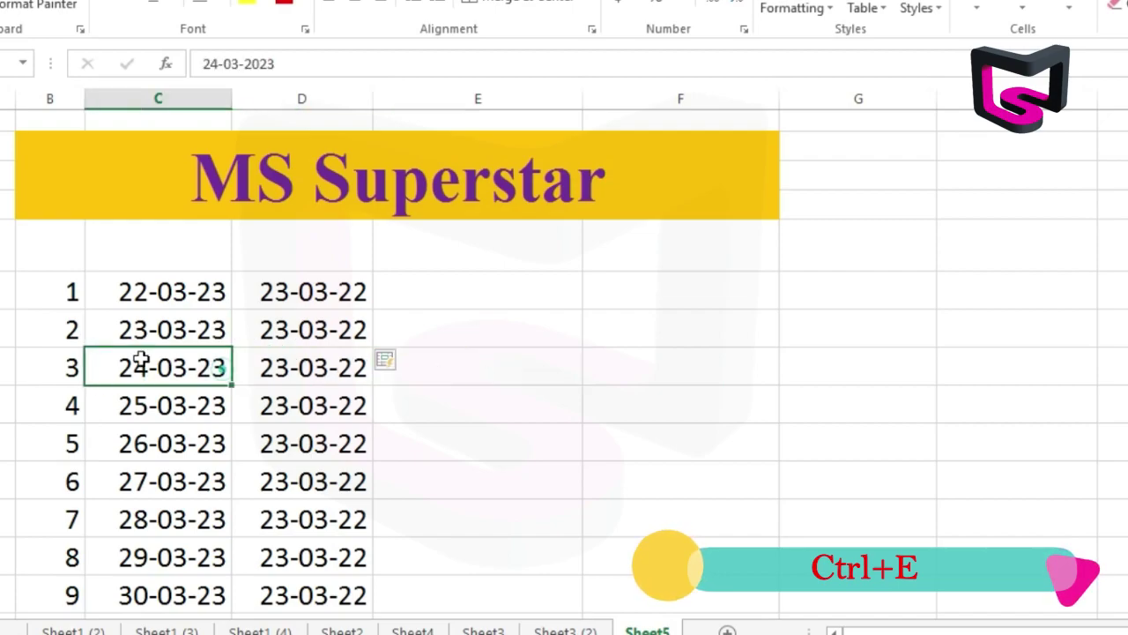
click(266, 391)
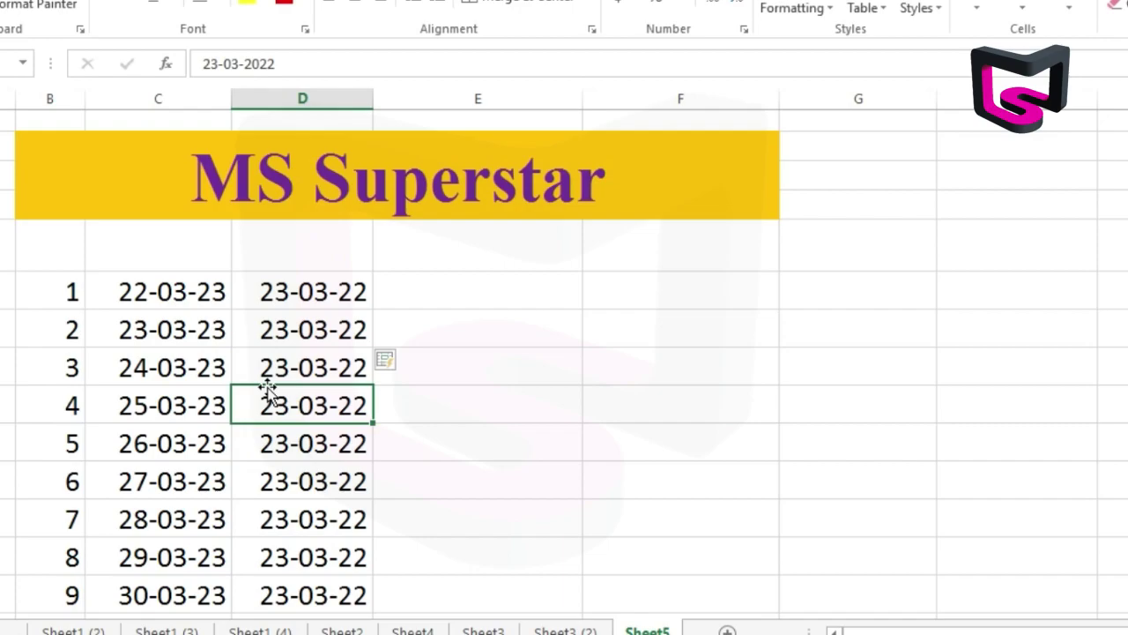
- Type the month-first example 3-22-23 in E1 and Flash Fill it down column E
click(511, 292)
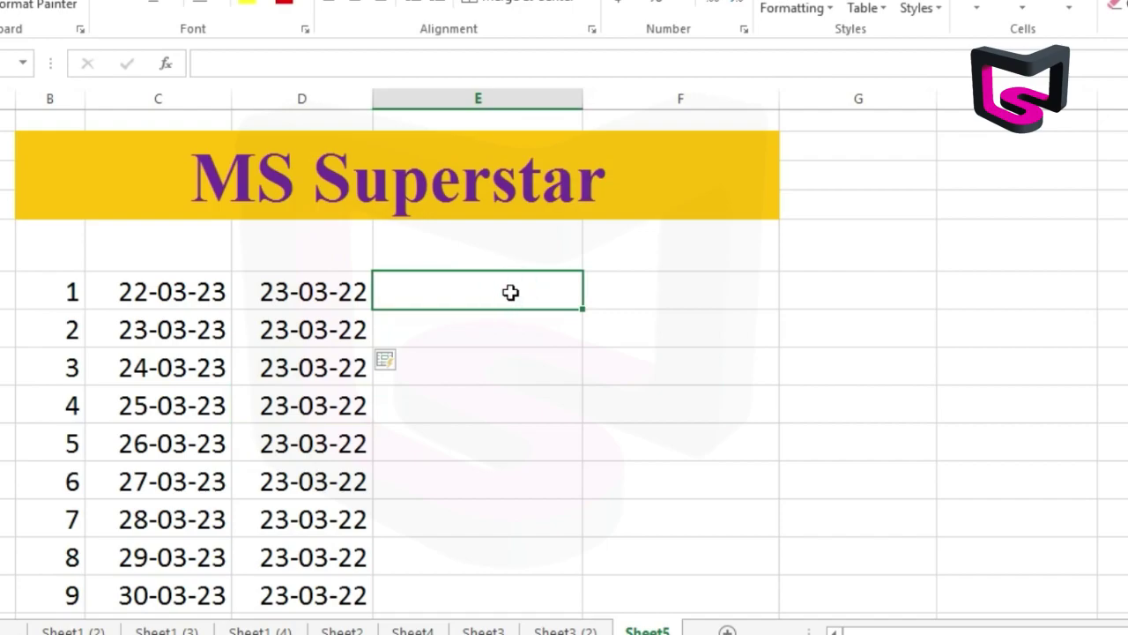
text(3-)
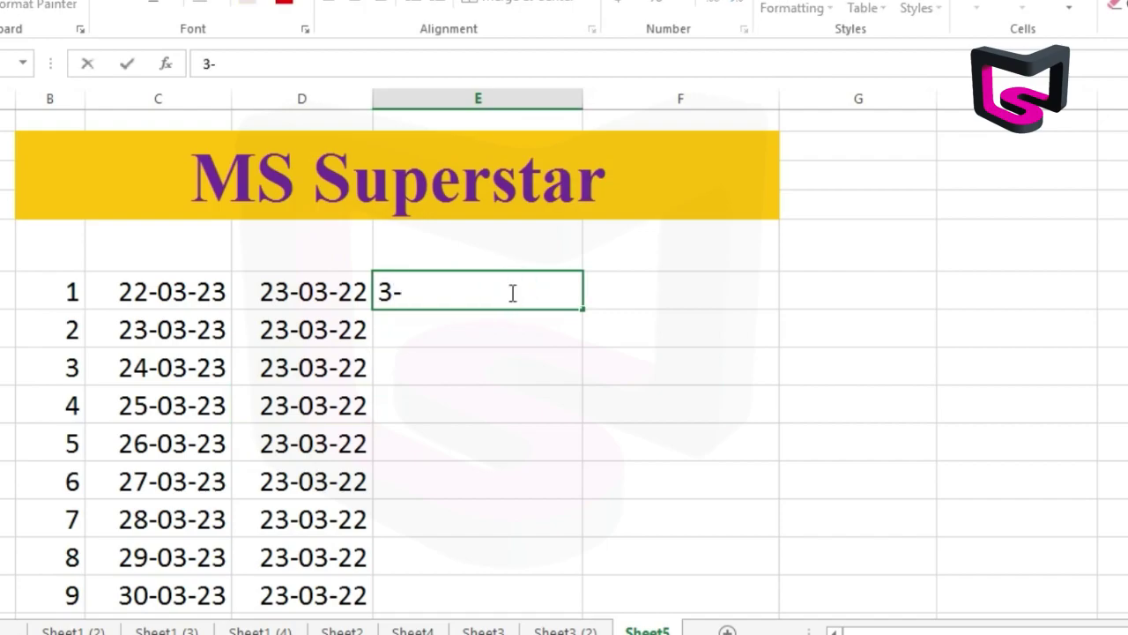
text(22-23)
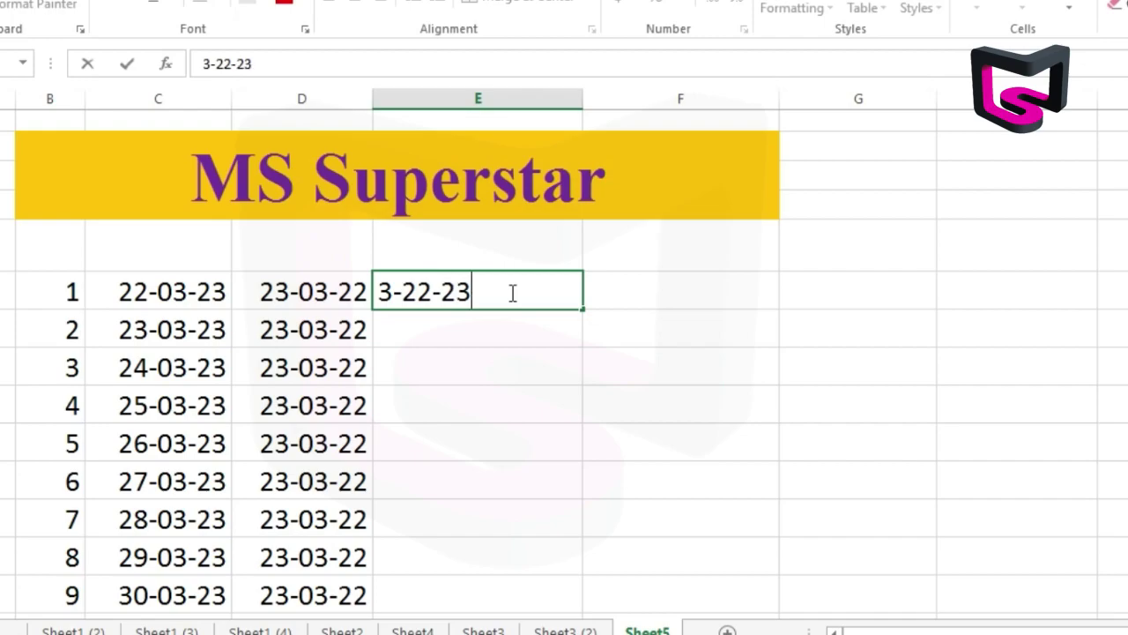
key(Return)
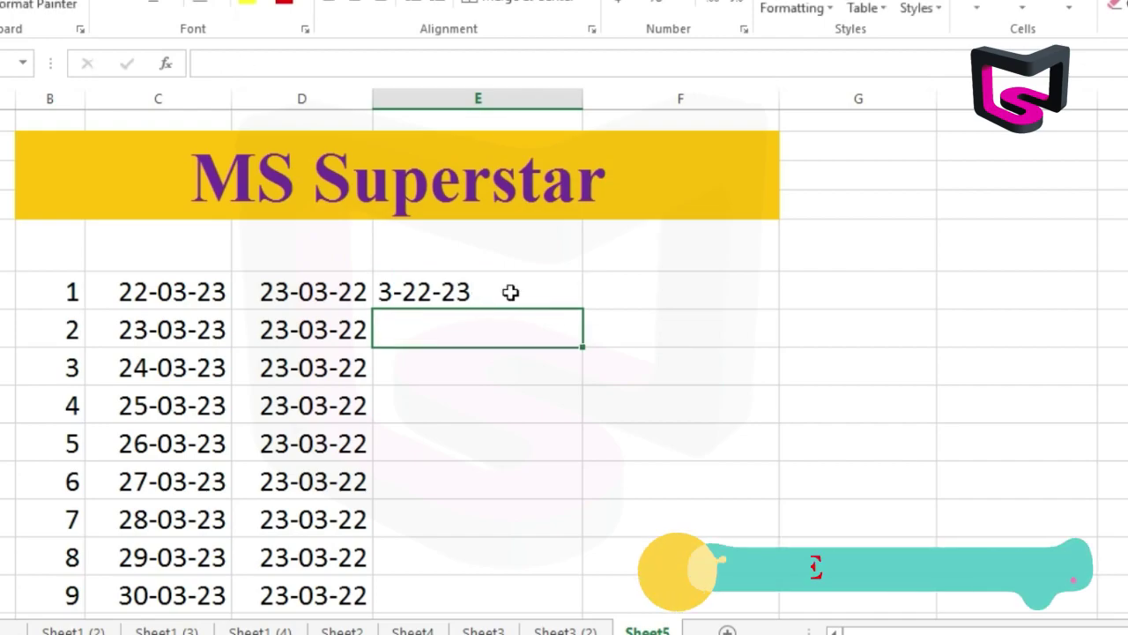
key(ctrl+e)
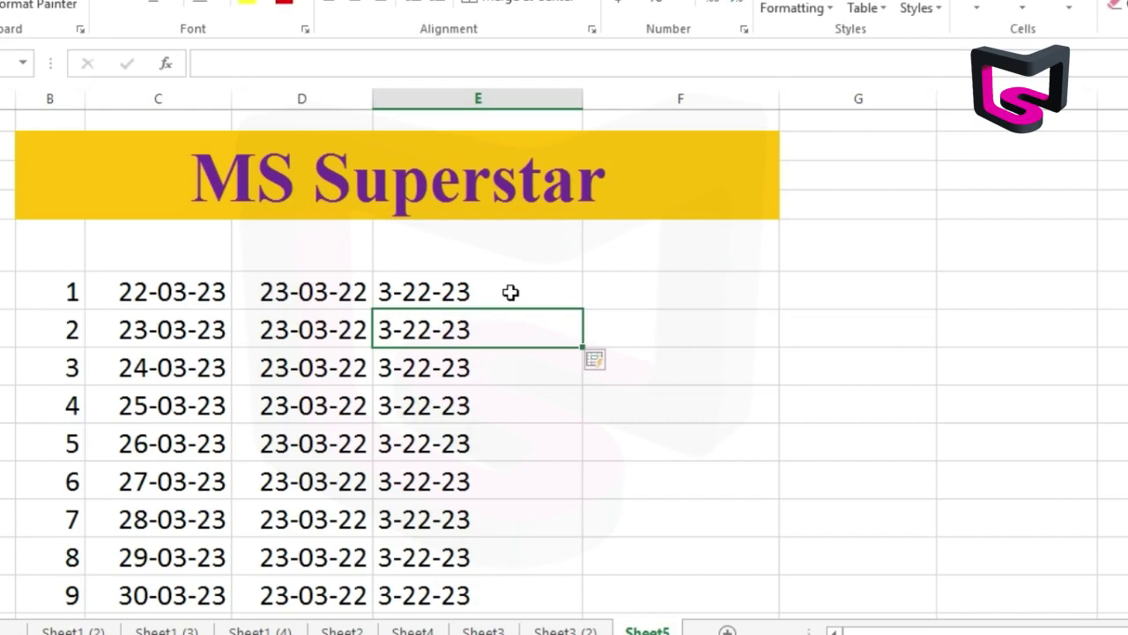
- Scroll down to the year list starting at 1989 and clear its SL/Year heading row
scroll(525, 291, down, 3)
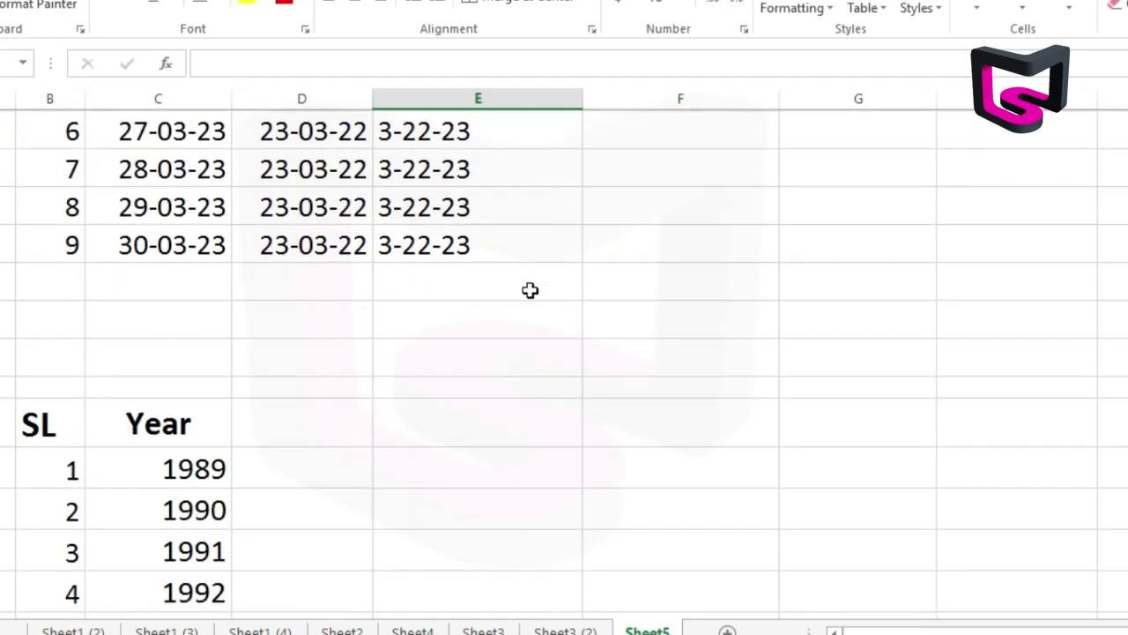
scroll(529, 290, up, 3)
scroll(509, 244, down, 1)
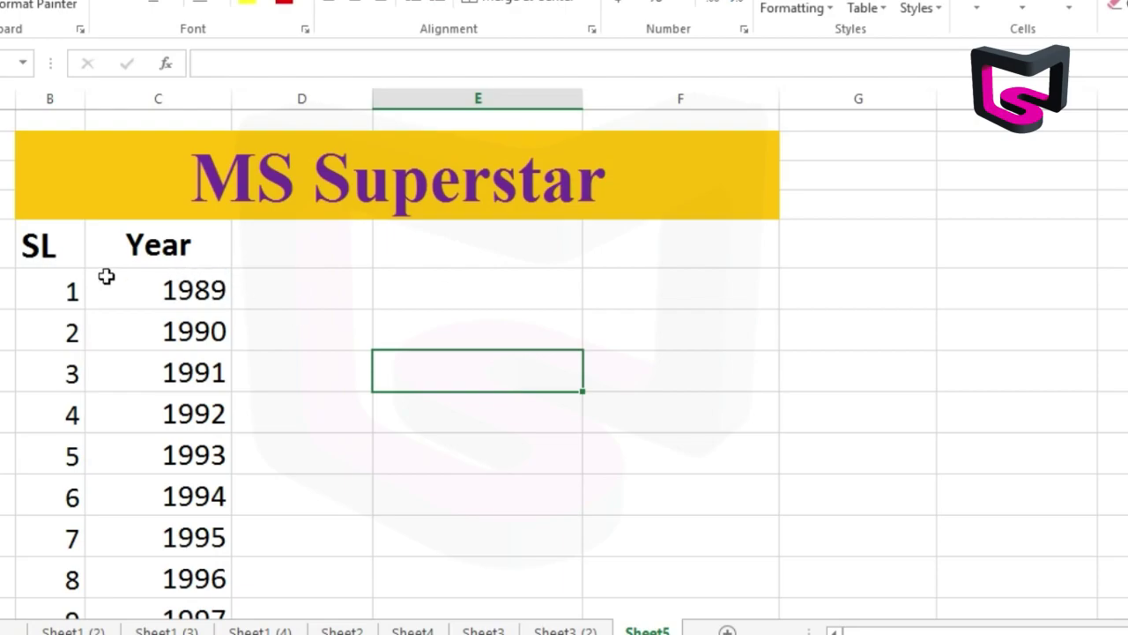
click(2, 244)
key(Delete)
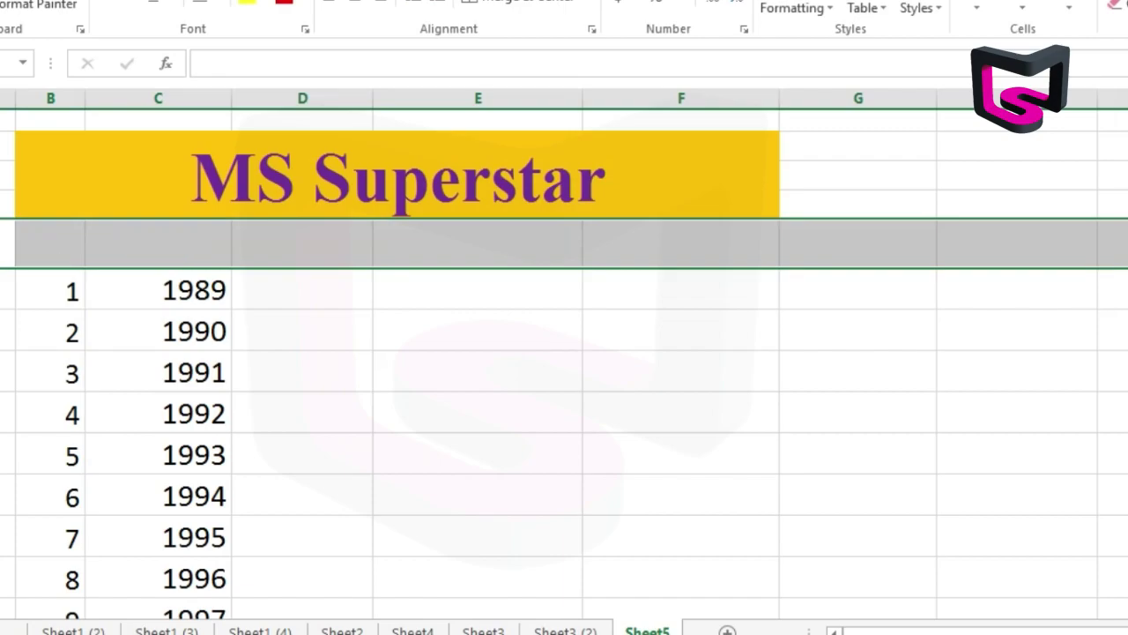
- Enter the examples 19 and 89 beside 1989 and narrow column E
click(309, 299)
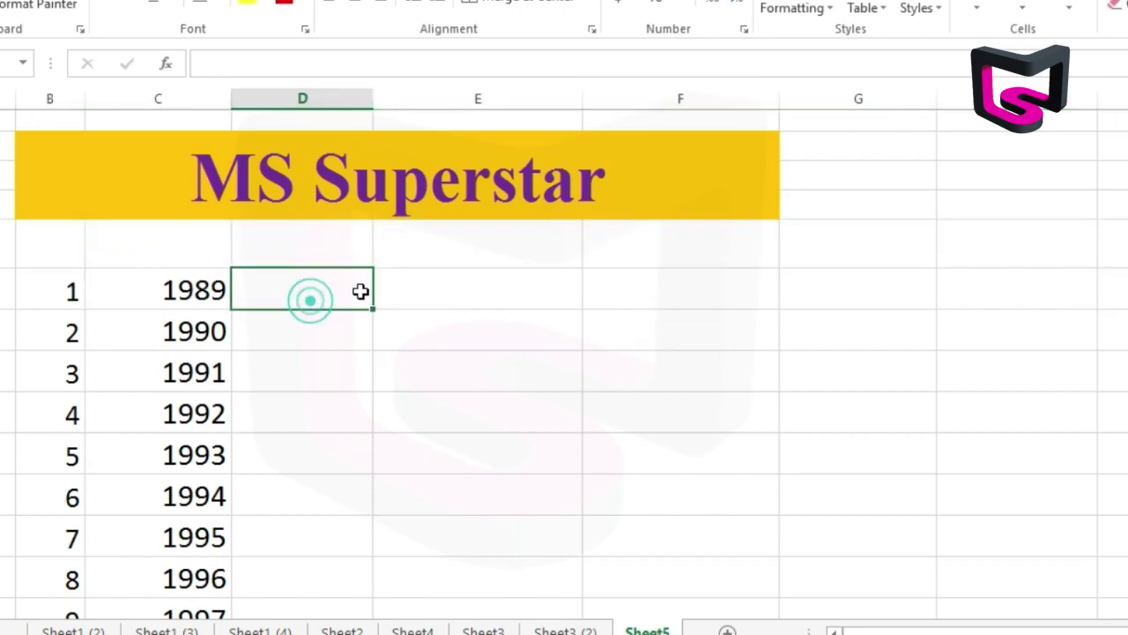
text(19)
click(443, 282)
text(89)
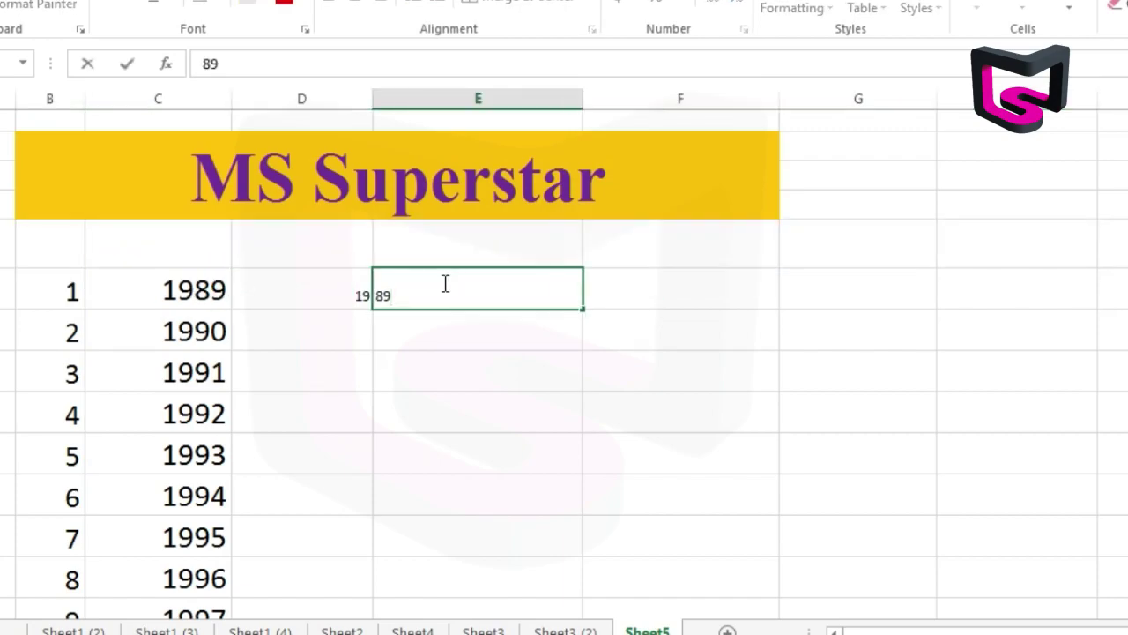
key(Return)
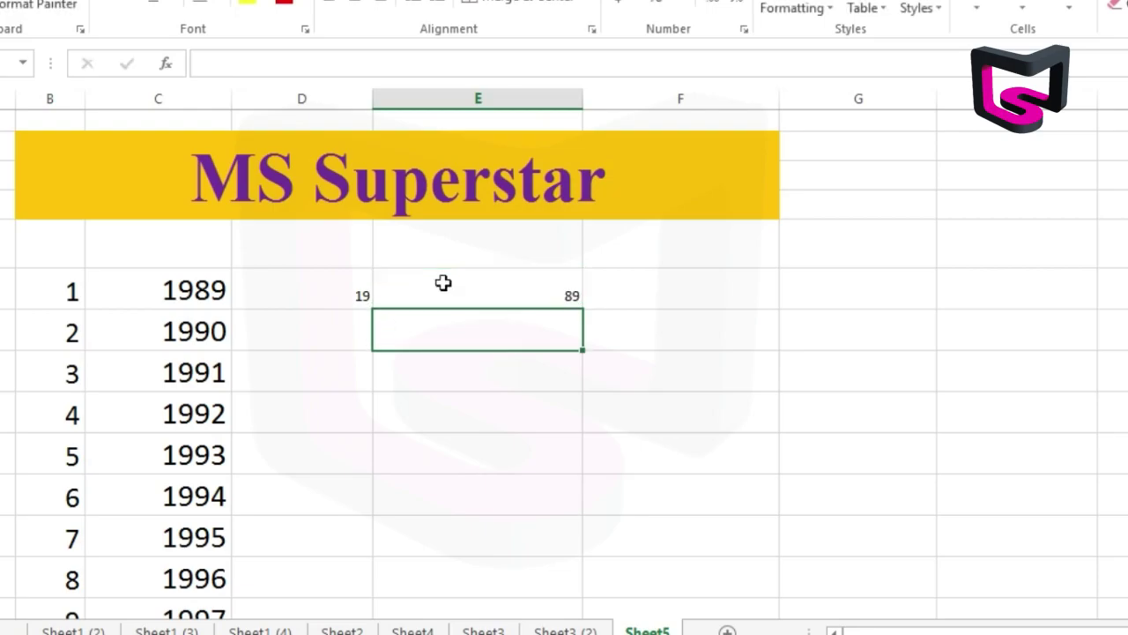
click(326, 305)
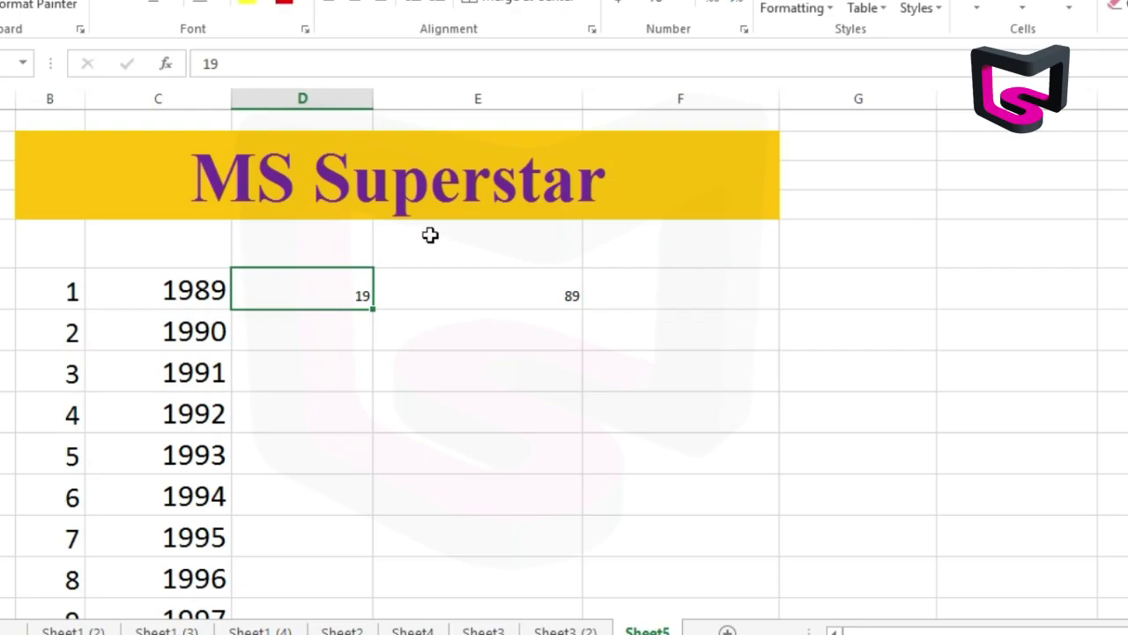
drag(583, 96, 496, 95)
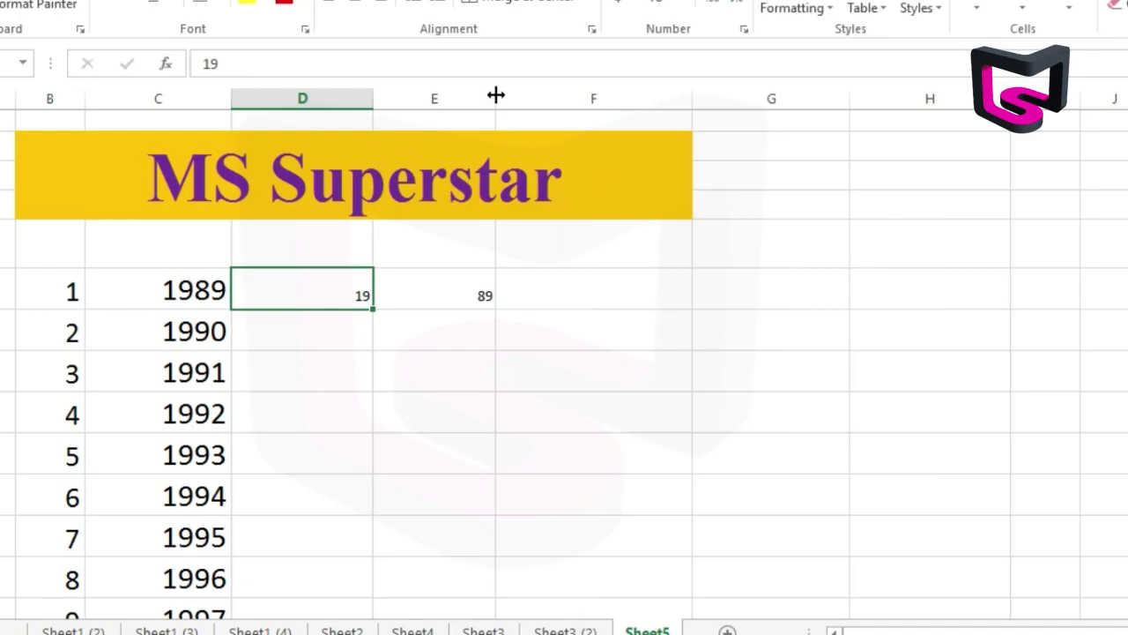
key(Return)
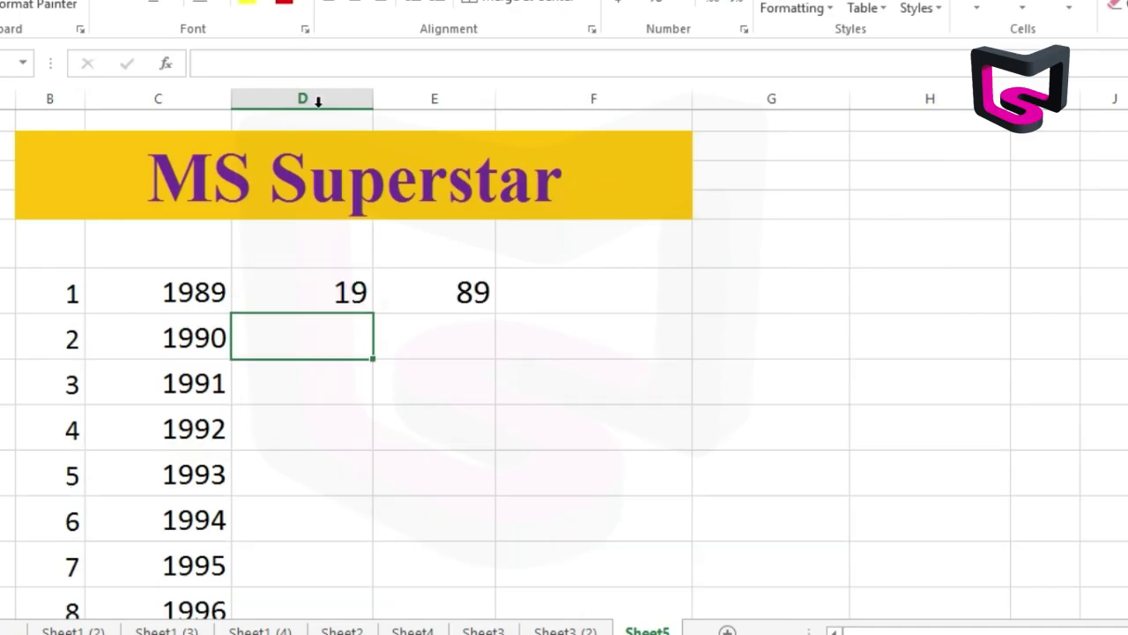
- Flash Fill column D with 19 and column E with each year's last two digits
click(632, 354)
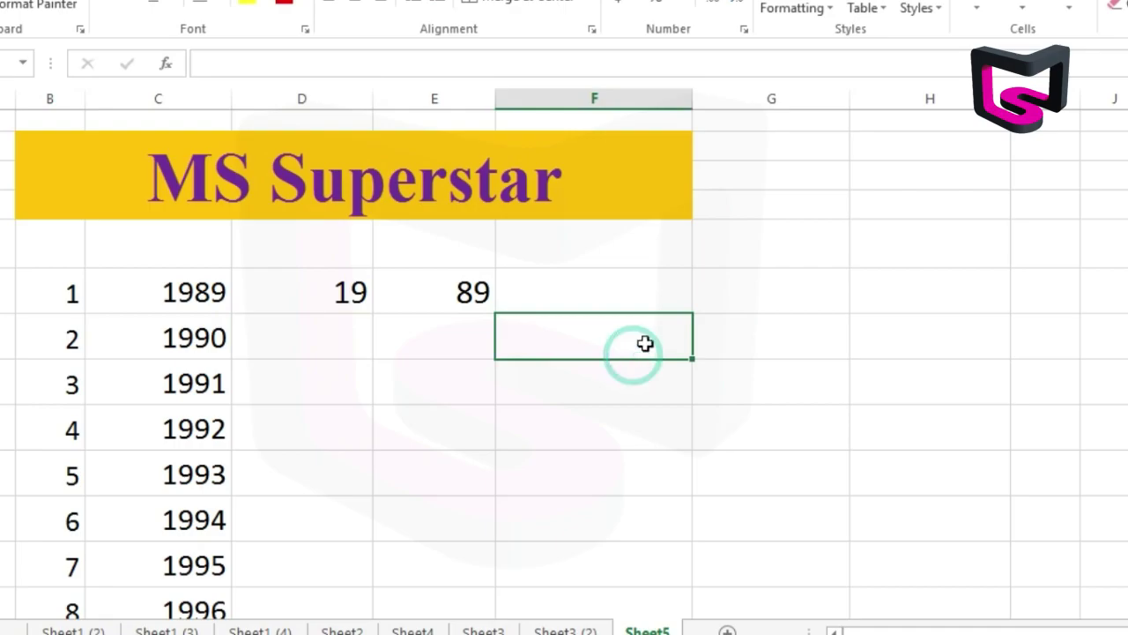
click(318, 350)
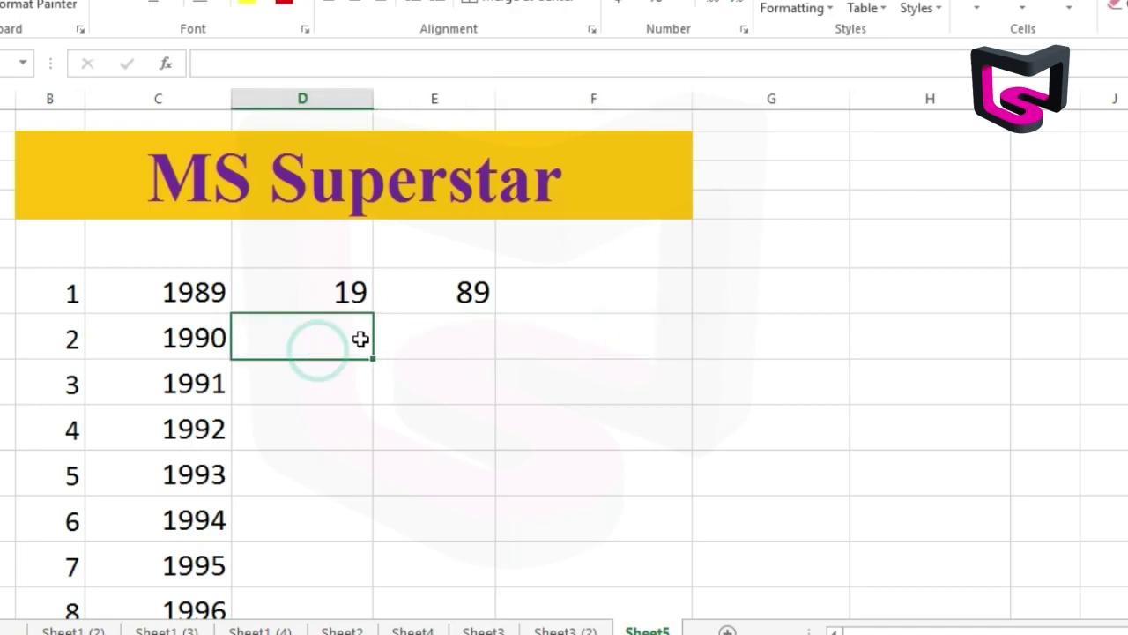
click(356, 388)
click(341, 344)
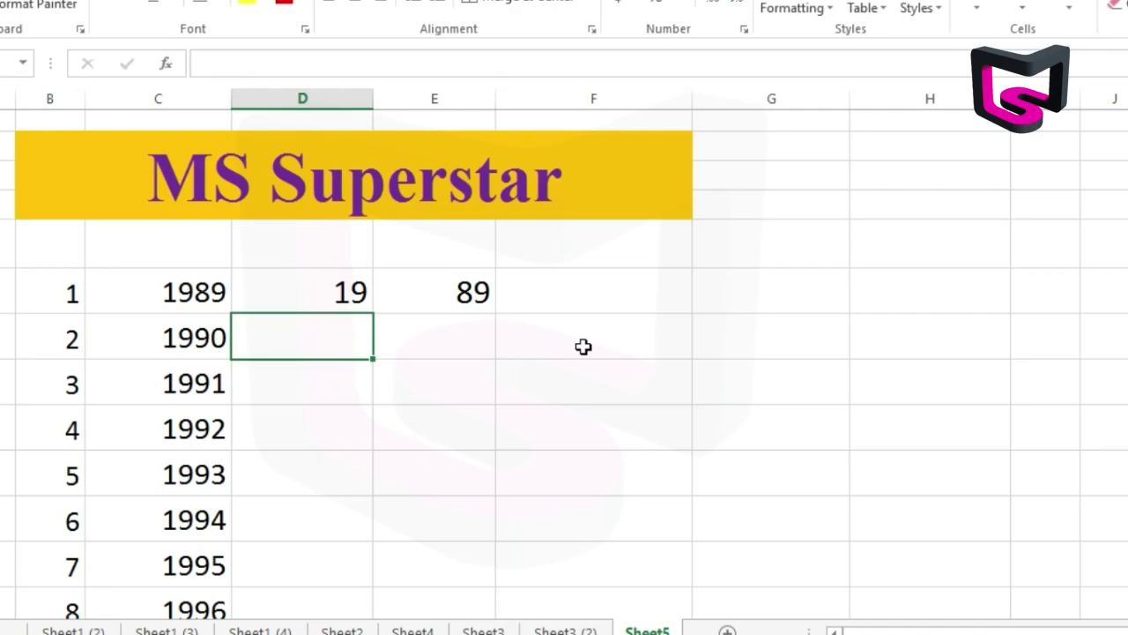
key(ctrl+e)
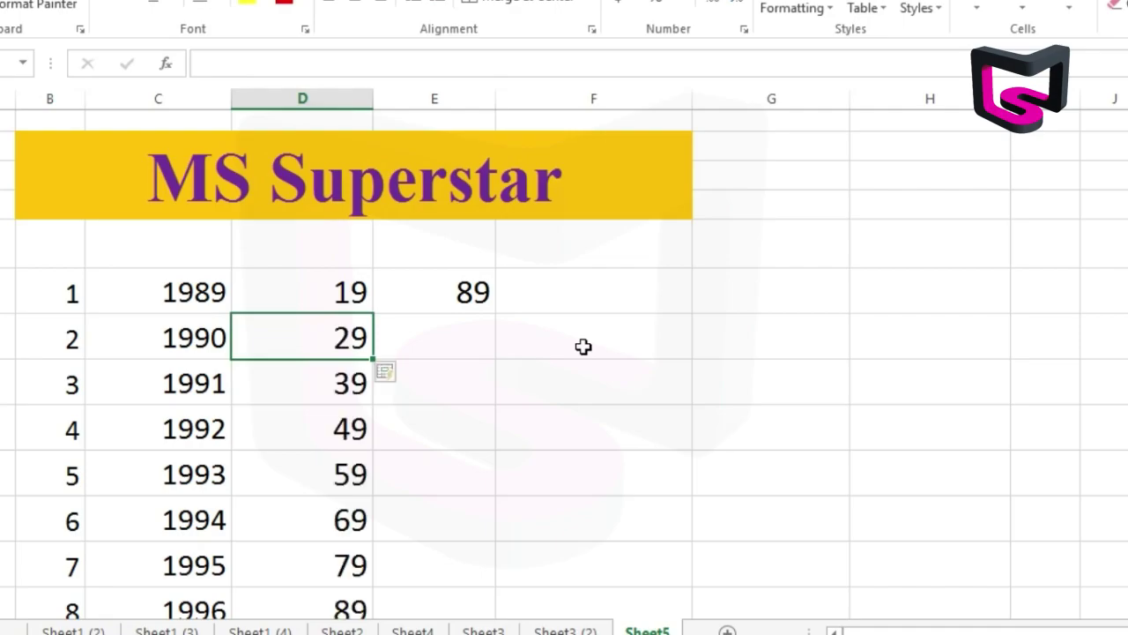
click(448, 249)
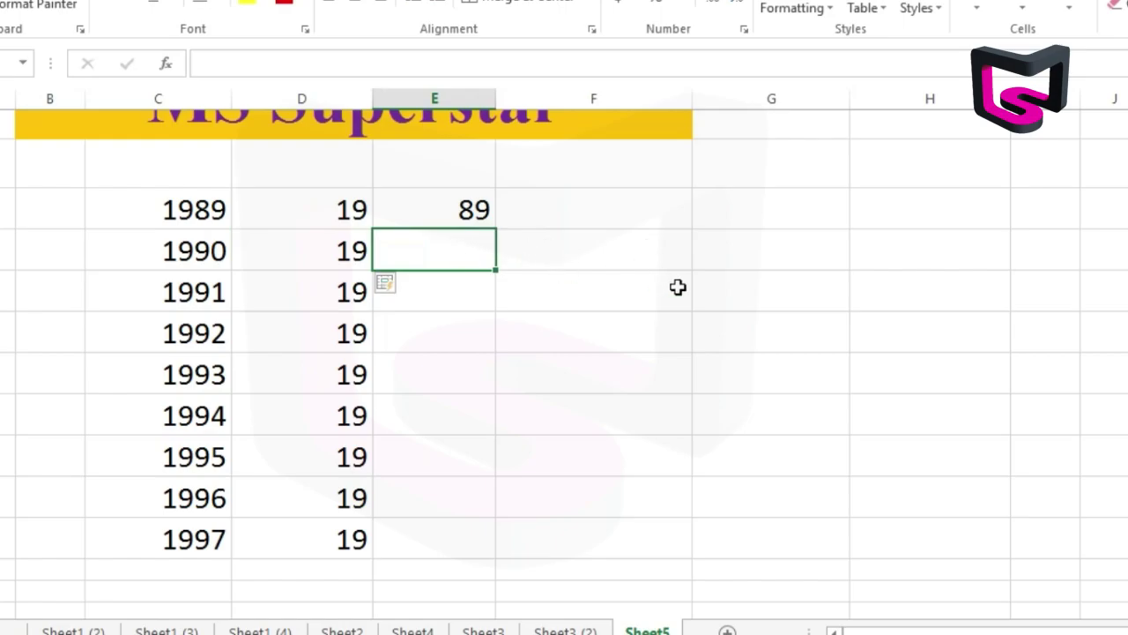
click(476, 252)
key(ctrl+e)
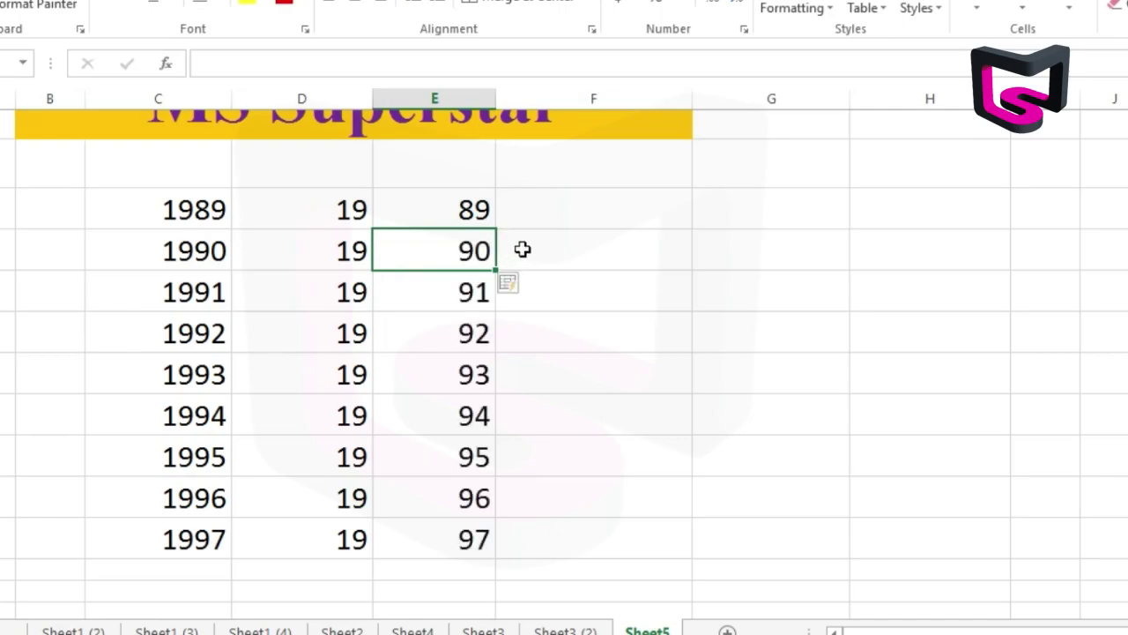
click(599, 244)
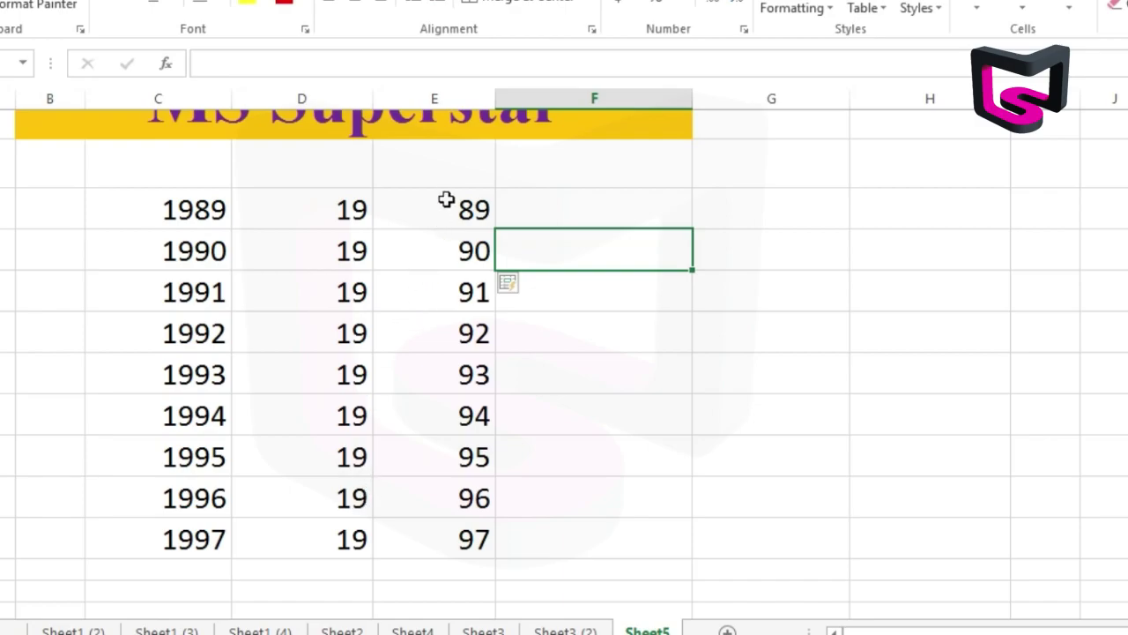
- Select the filled 89–97 and 19 columns to review the split results
drag(446, 201, 469, 539)
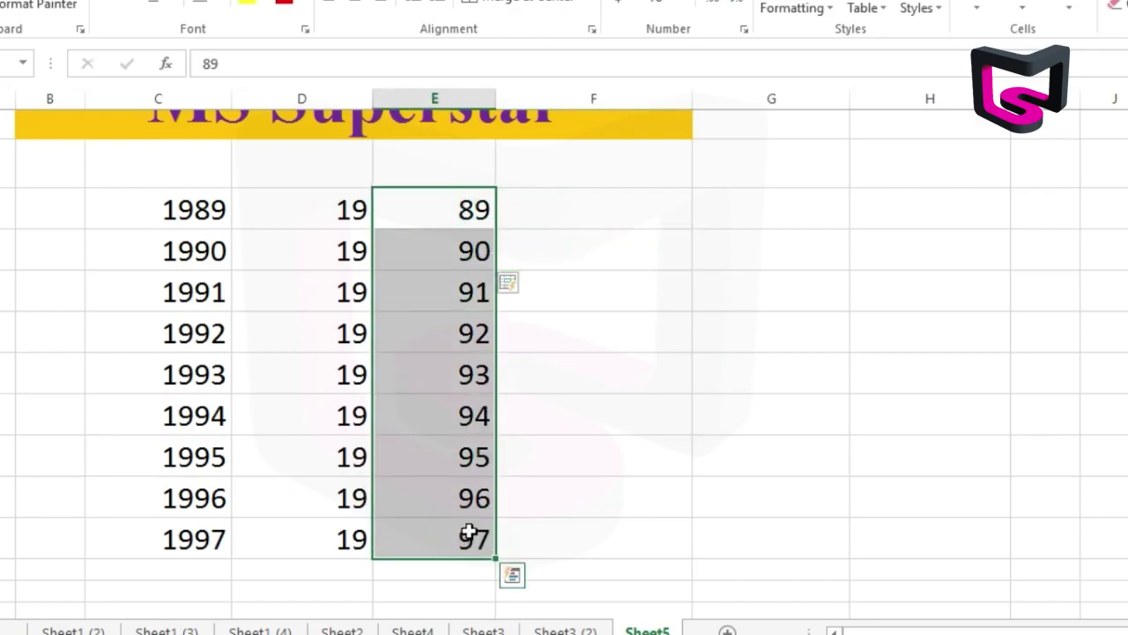
click(579, 218)
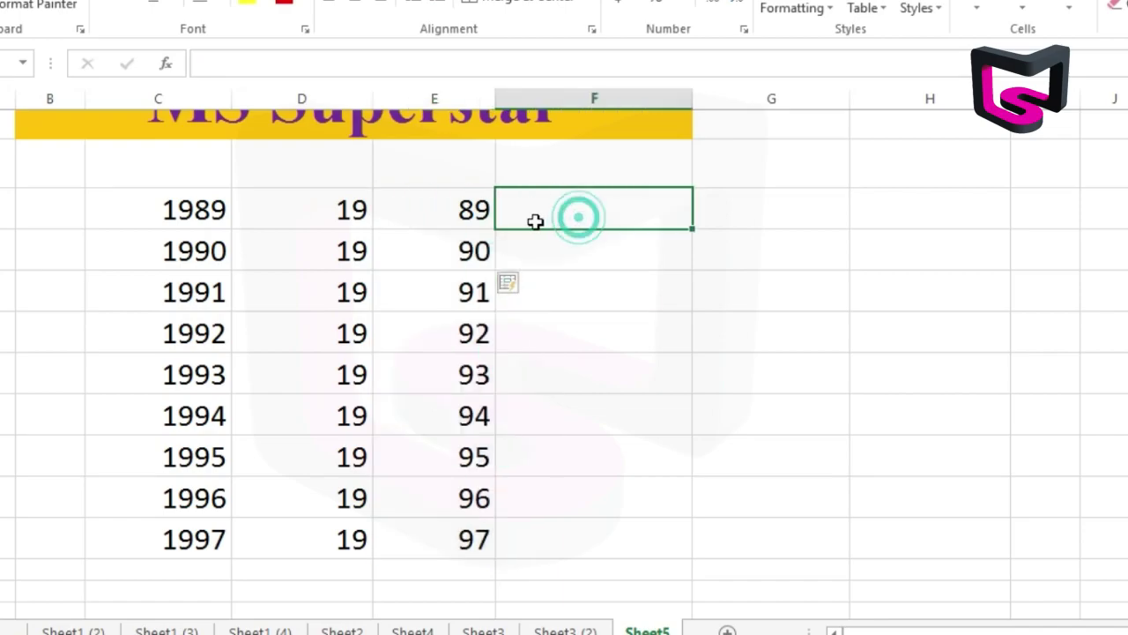
mouse_move(453, 211)
mouse_down()
mouse_move(452, 416)
mouse_move(467, 538)
mouse_up()
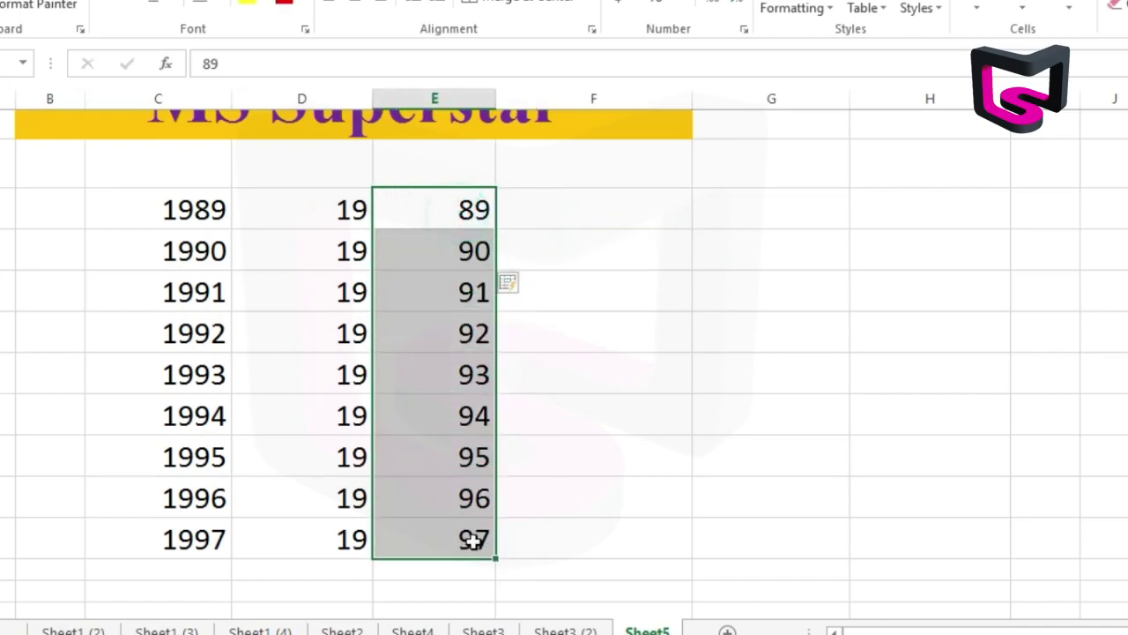
drag(312, 212, 348, 529)
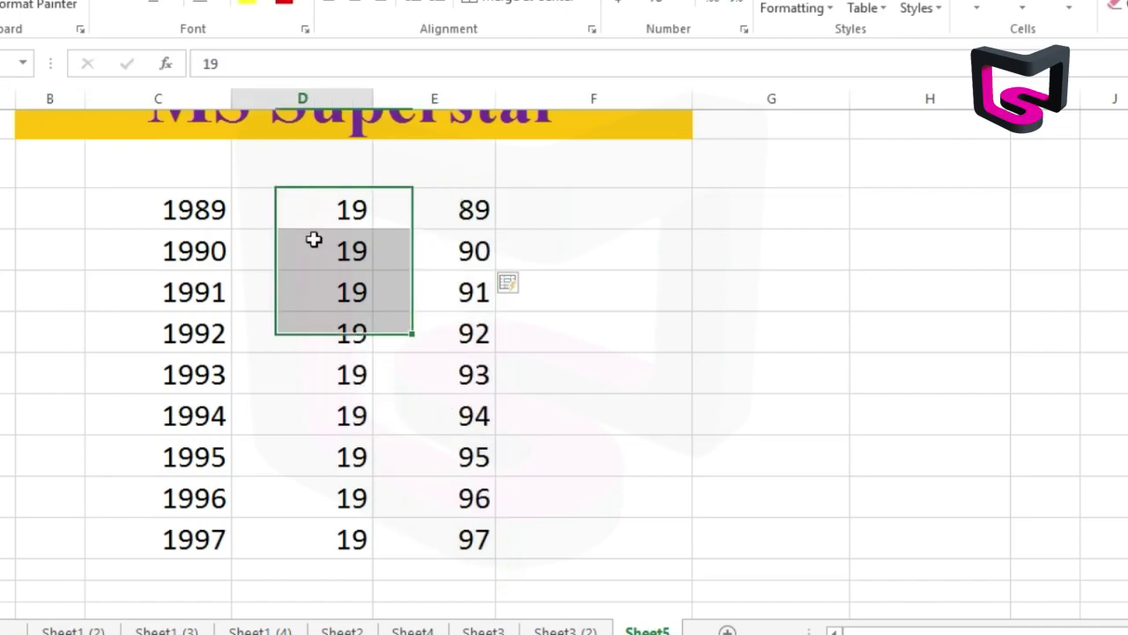
- Enter the swapped example 8919 and Flash Fill the swapped years down to 9719
click(593, 203)
text(89)
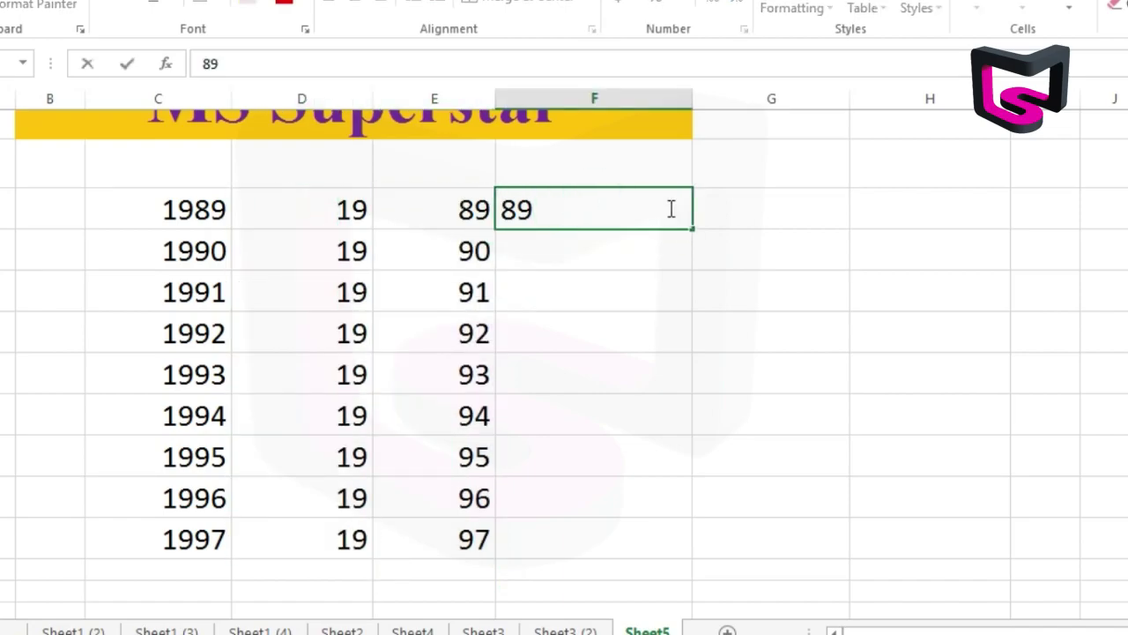
text(19)
key(Return)
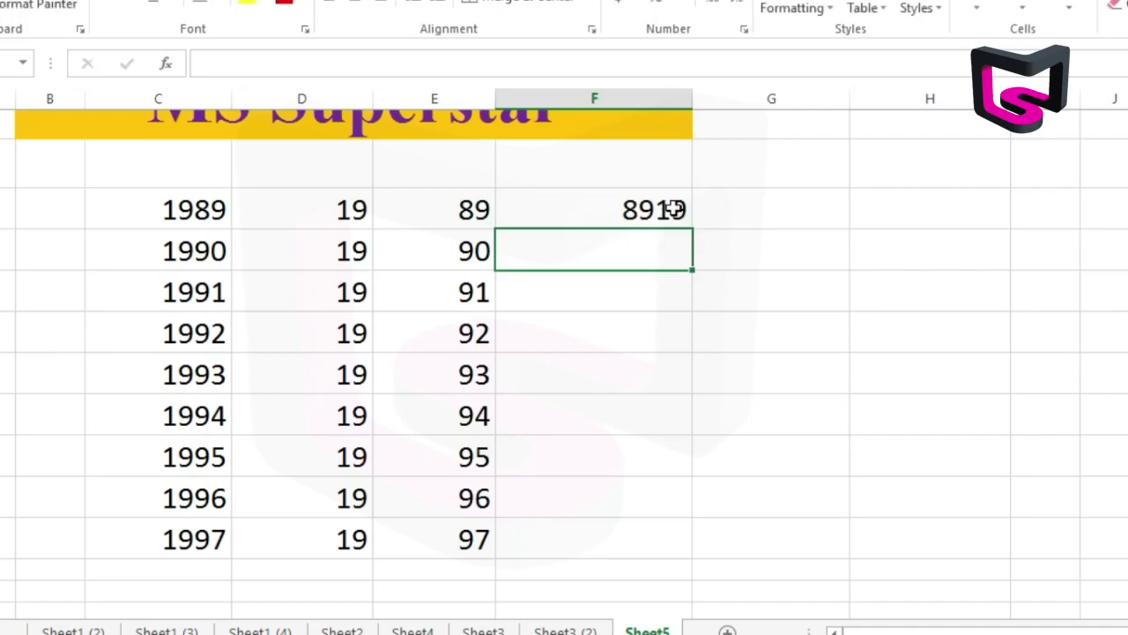
key(ctrl+e)
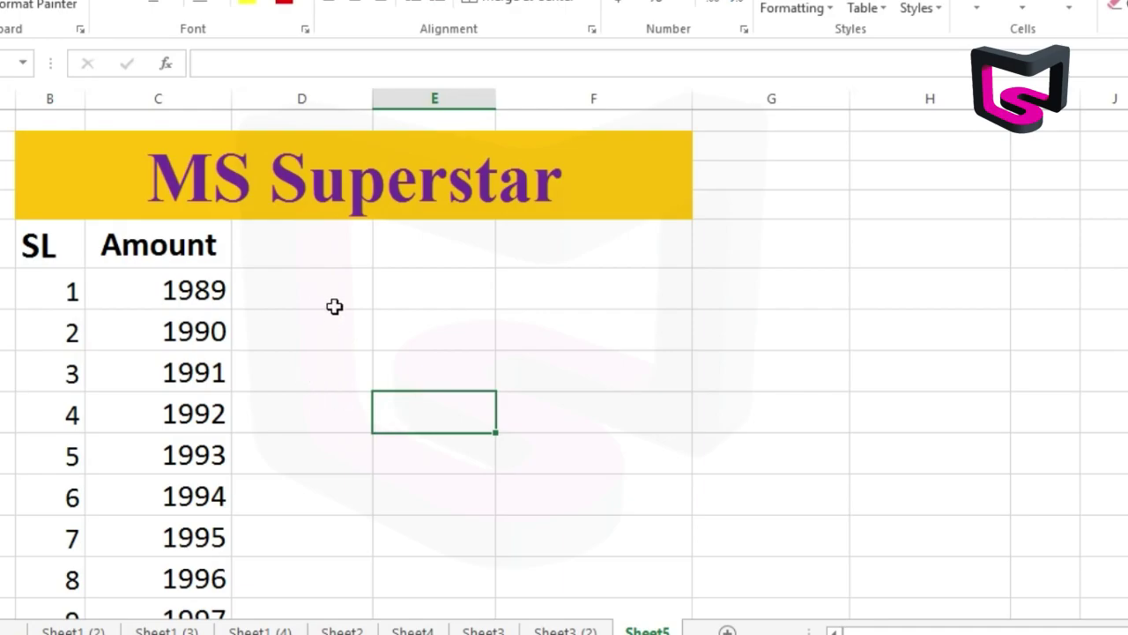
- Clear the SL and Amount header row and the serial numbers 1–9
click(454, 256)
click(24, 247)
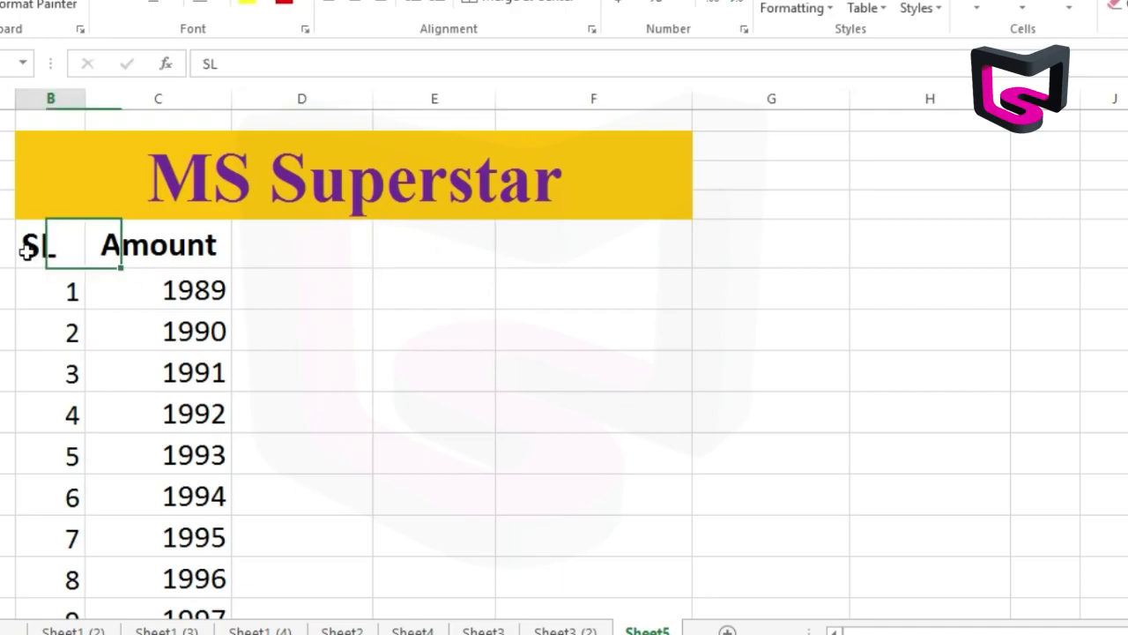
key(shift+space)
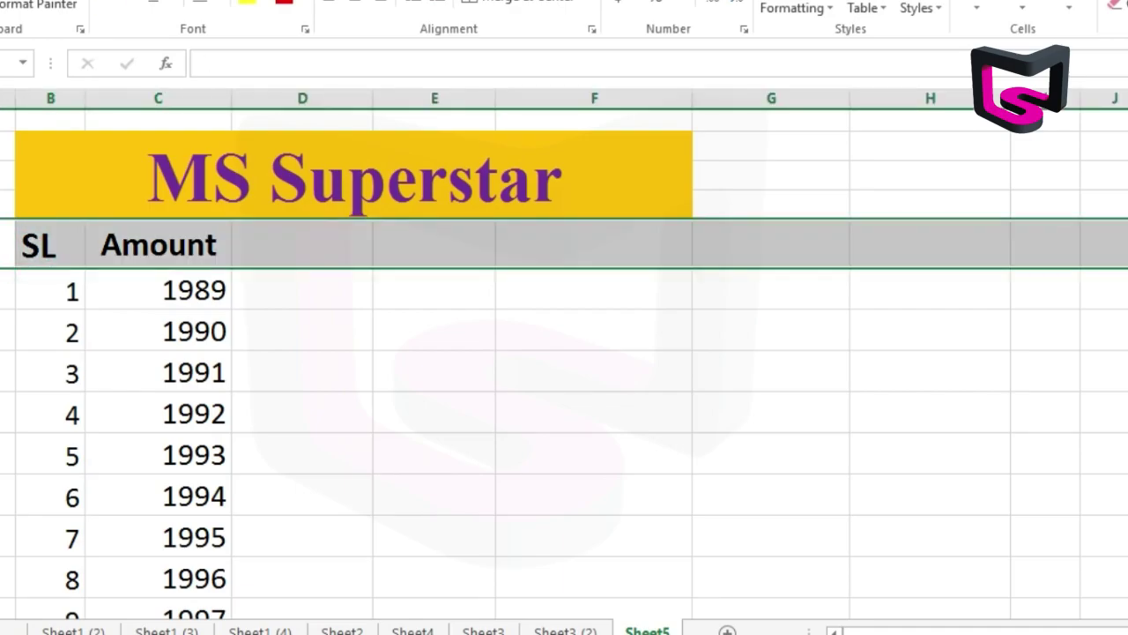
key(Delete)
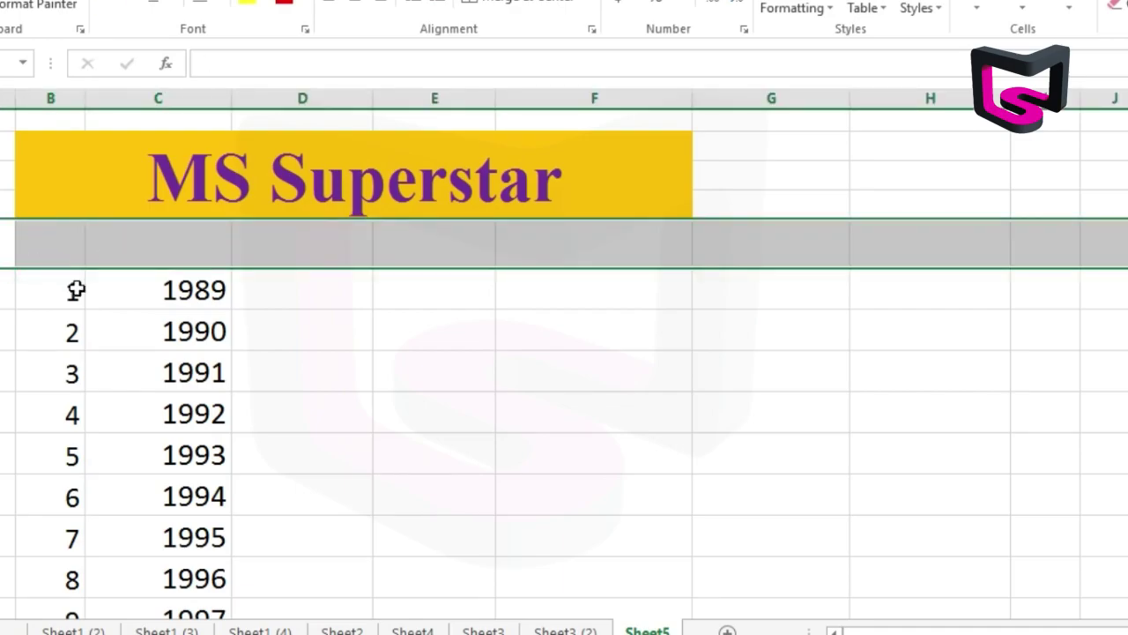
click(71, 290)
key(ctrl+shift+Down)
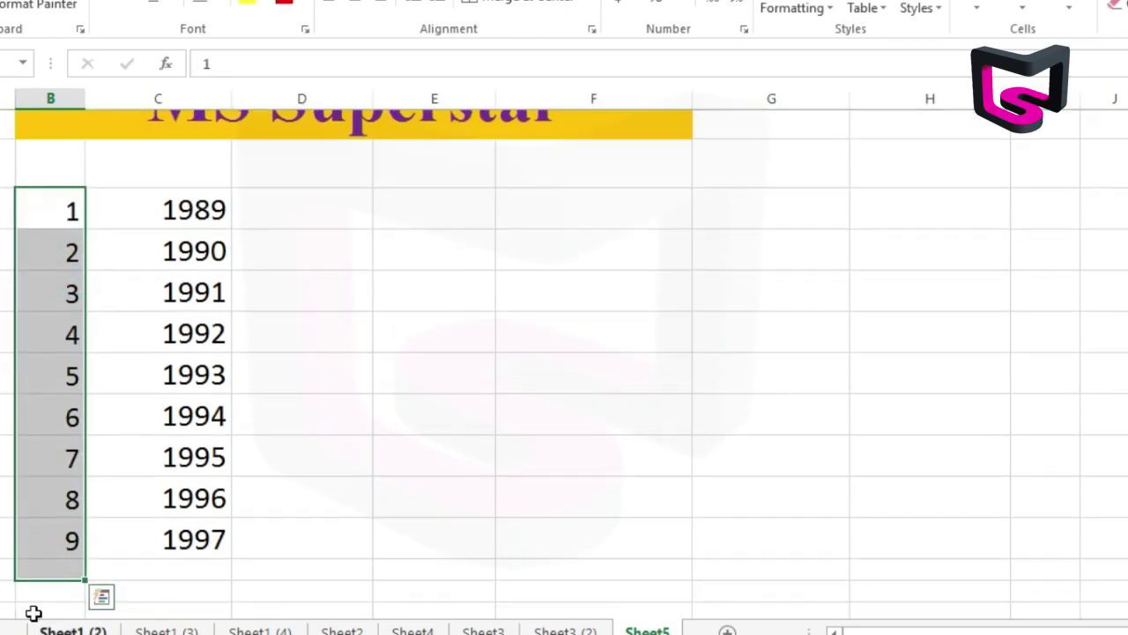
key(Delete)
click(238, 522)
- Lengthen the years 1991 to 19915757 and 1993 to 1993572 in the formula bar
click(160, 221)
click(210, 278)
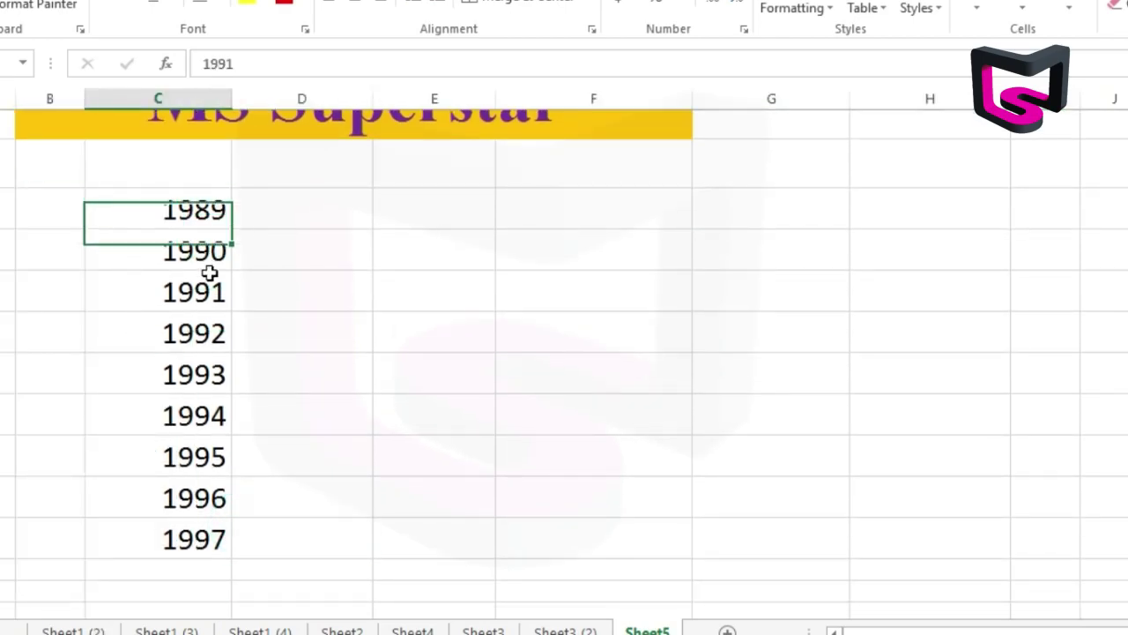
click(253, 69)
text(575)
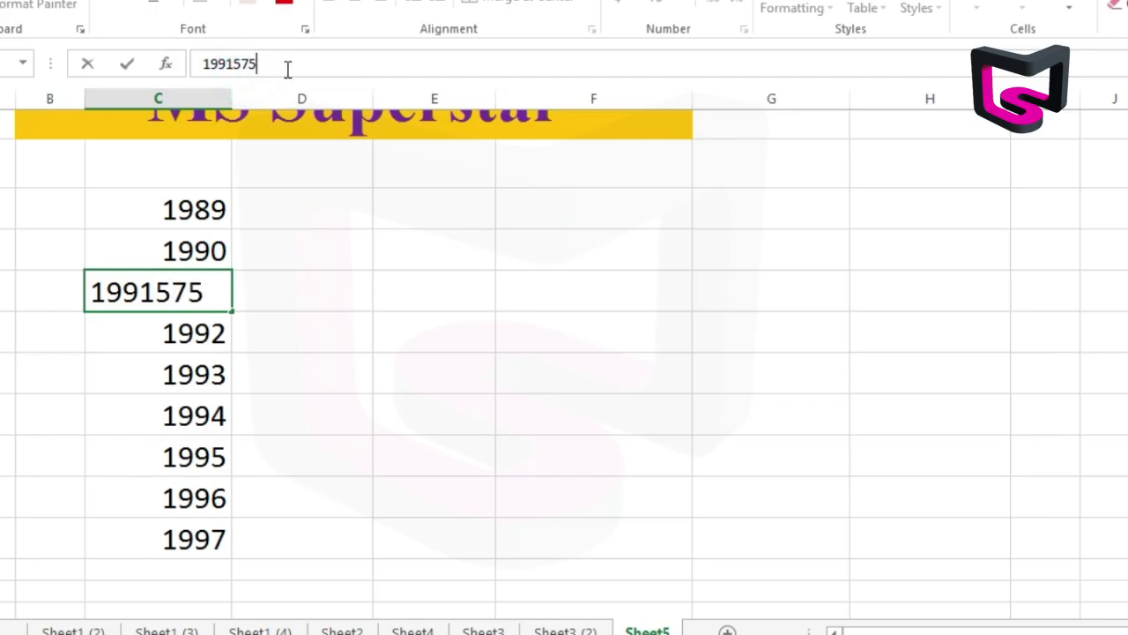
text(7)
click(414, 302)
click(144, 378)
click(257, 64)
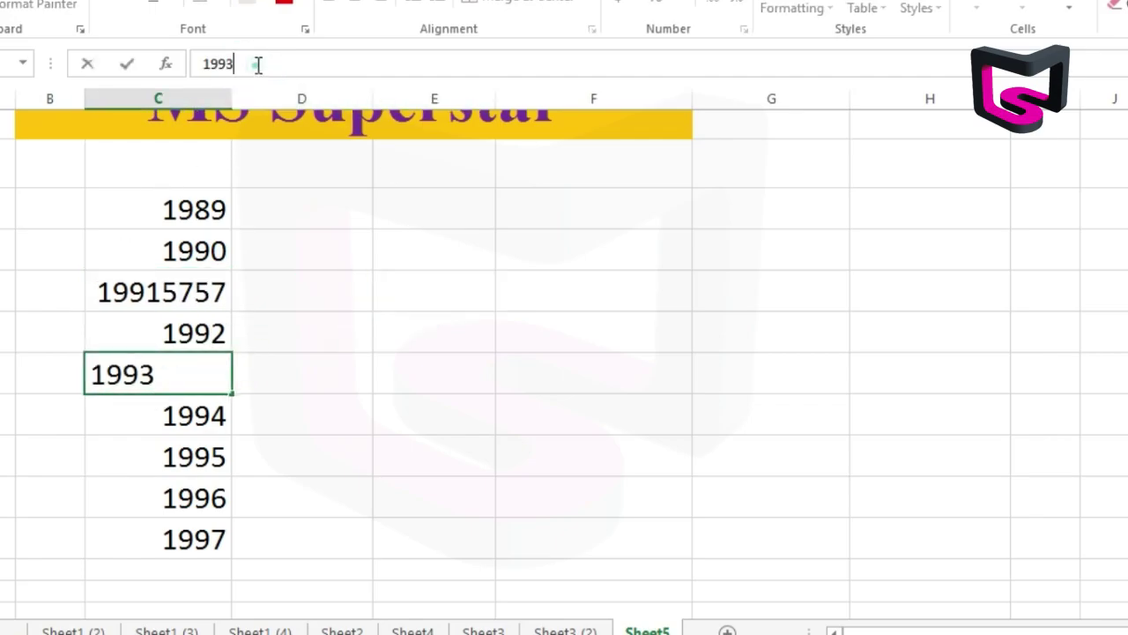
text(572)
click(422, 255)
click(203, 457)
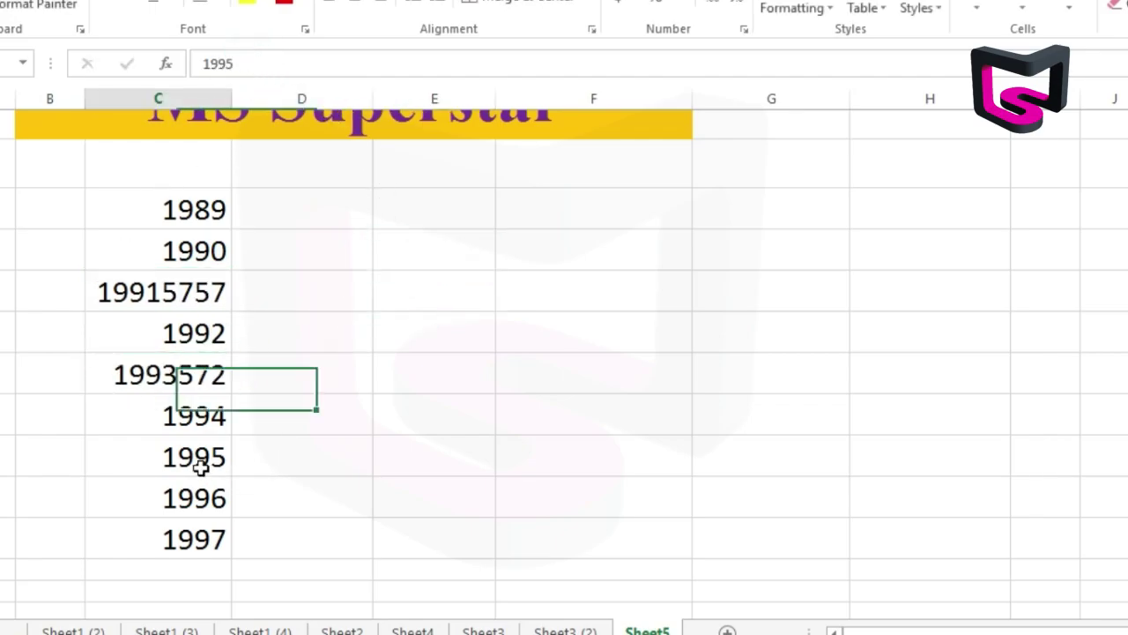
click(300, 63)
text(2577572)
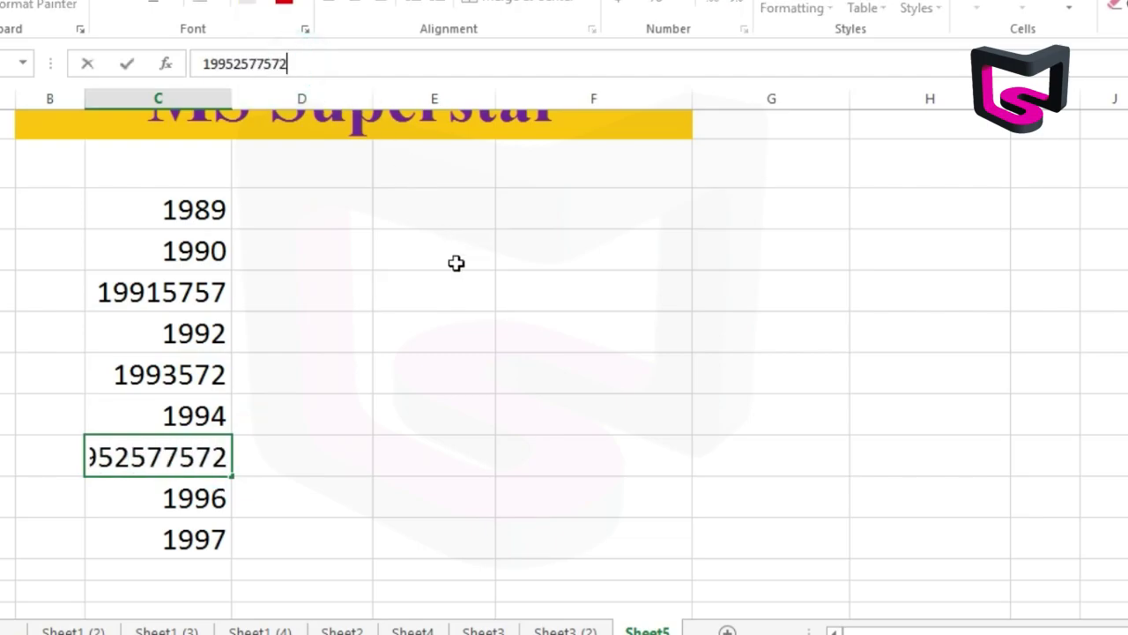
click(151, 507)
click(212, 528)
key(ctrl+semicolon)
text(2745)
click(390, 441)
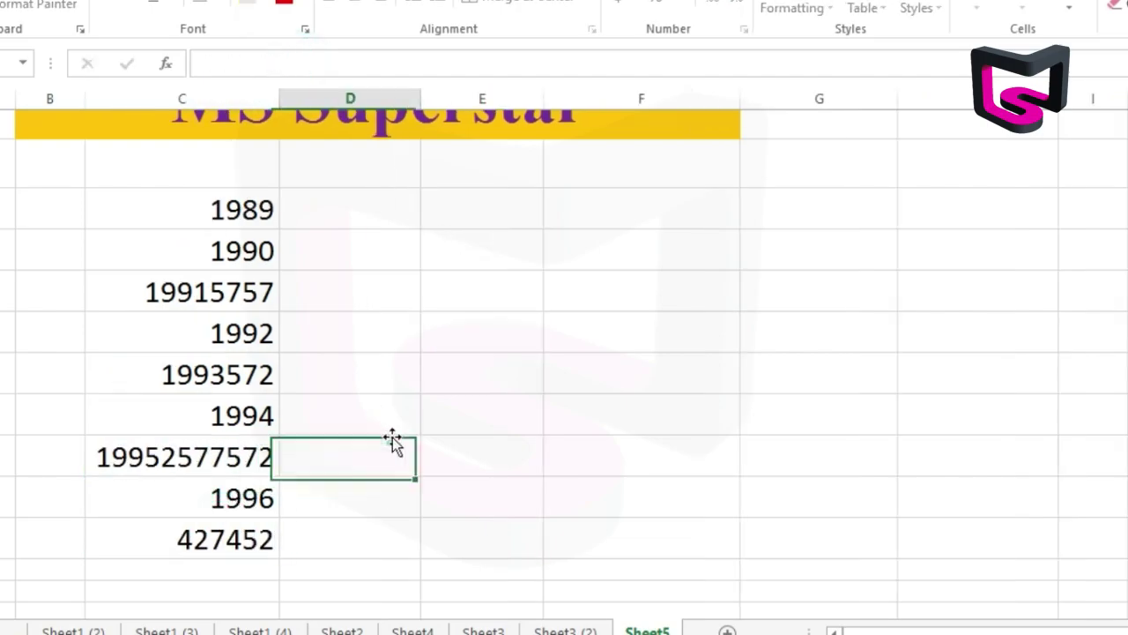
click(429, 378)
click(348, 194)
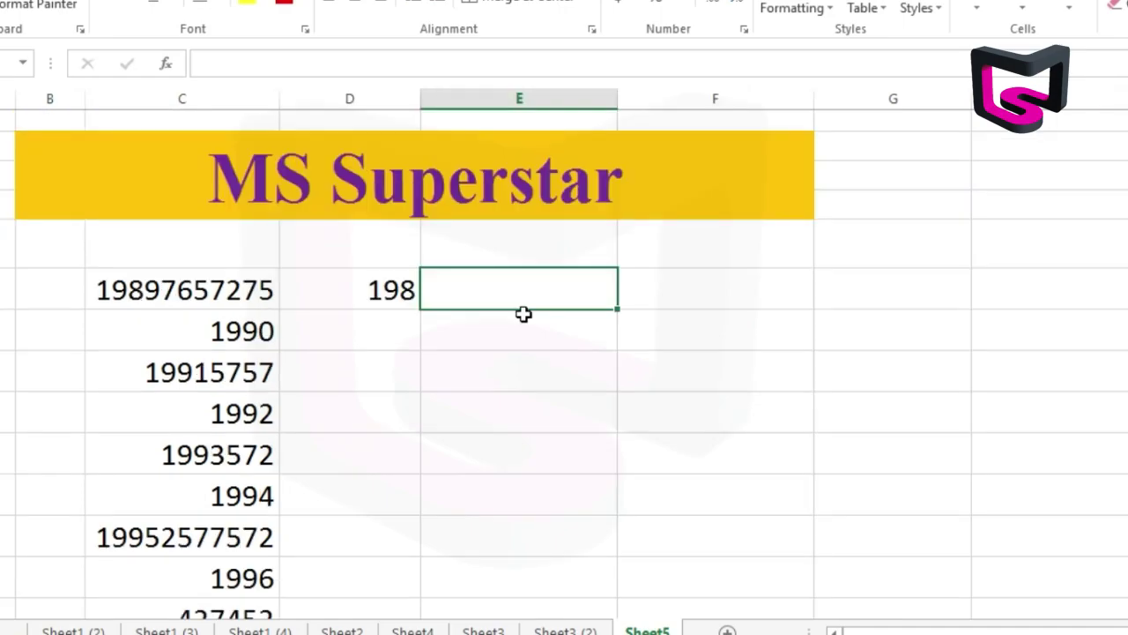
click(224, 288)
click(225, 63)
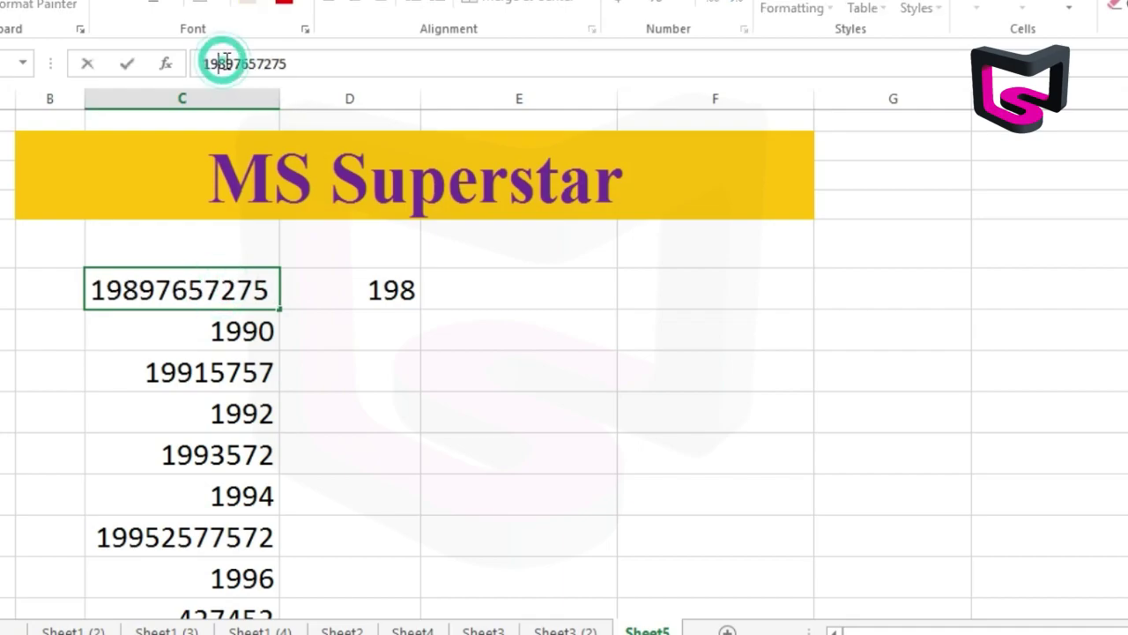
drag(227, 63, 313, 65)
key(ctrl+c)
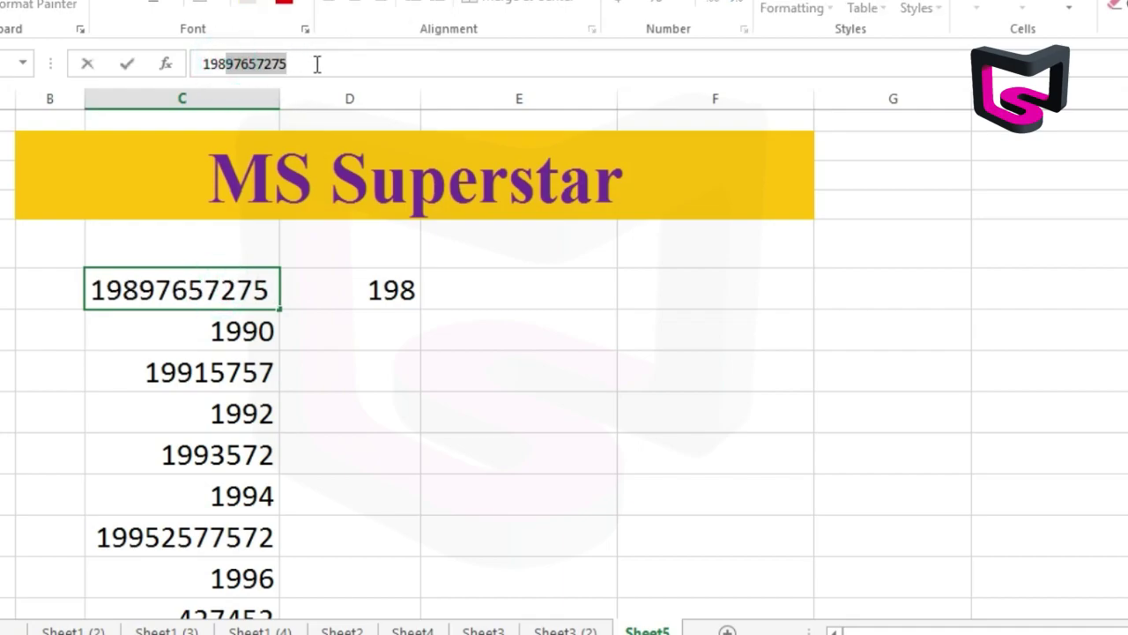
click(543, 291)
double_click(544, 291)
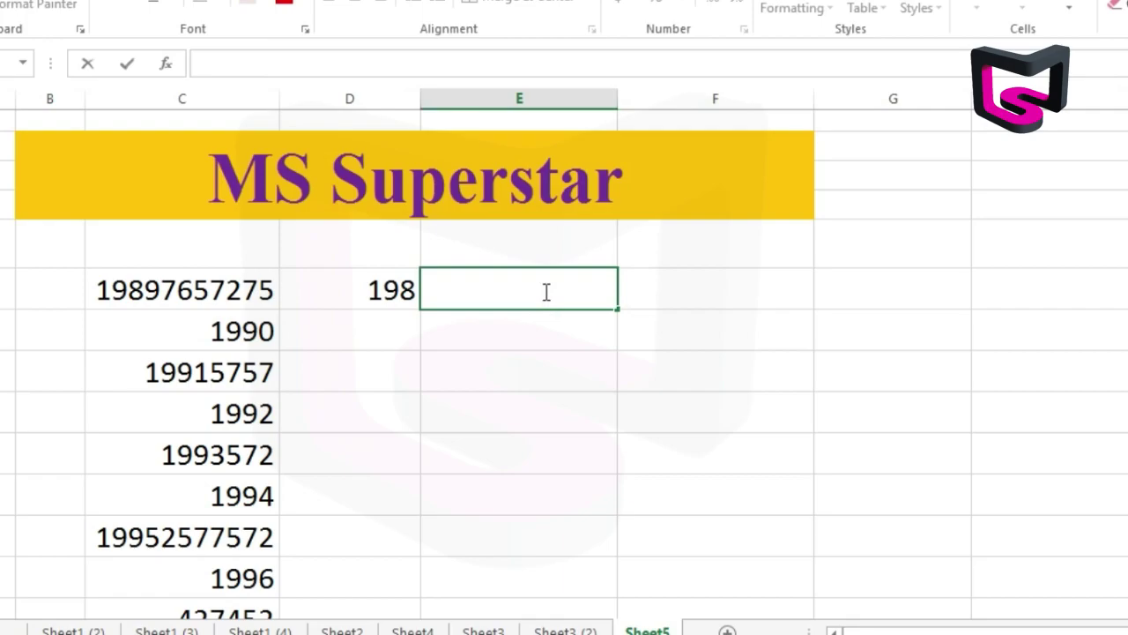
key(ctrl+v)
click(583, 377)
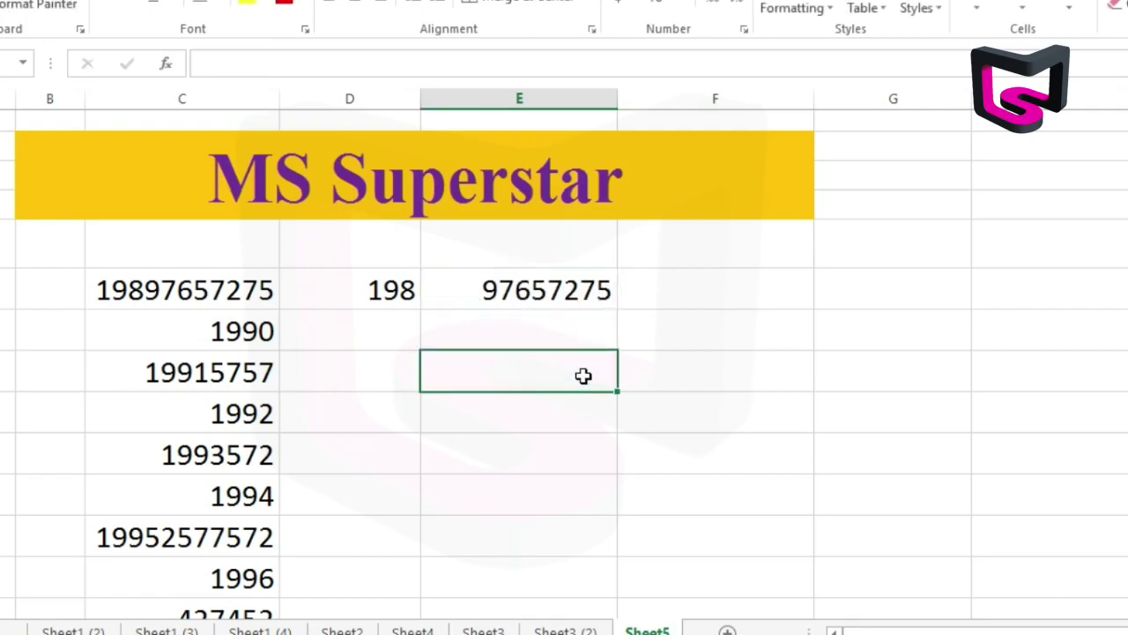
- Flash Fill the first-three-digit column D and the remaining-digits column E downward
click(343, 316)
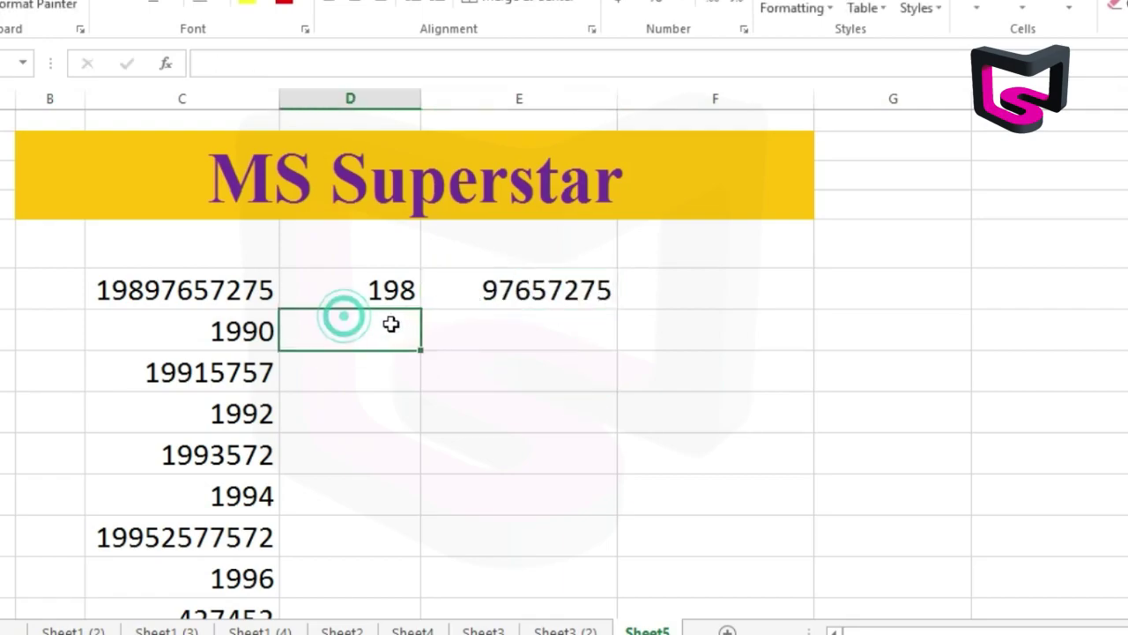
key(ctrl+e)
click(532, 329)
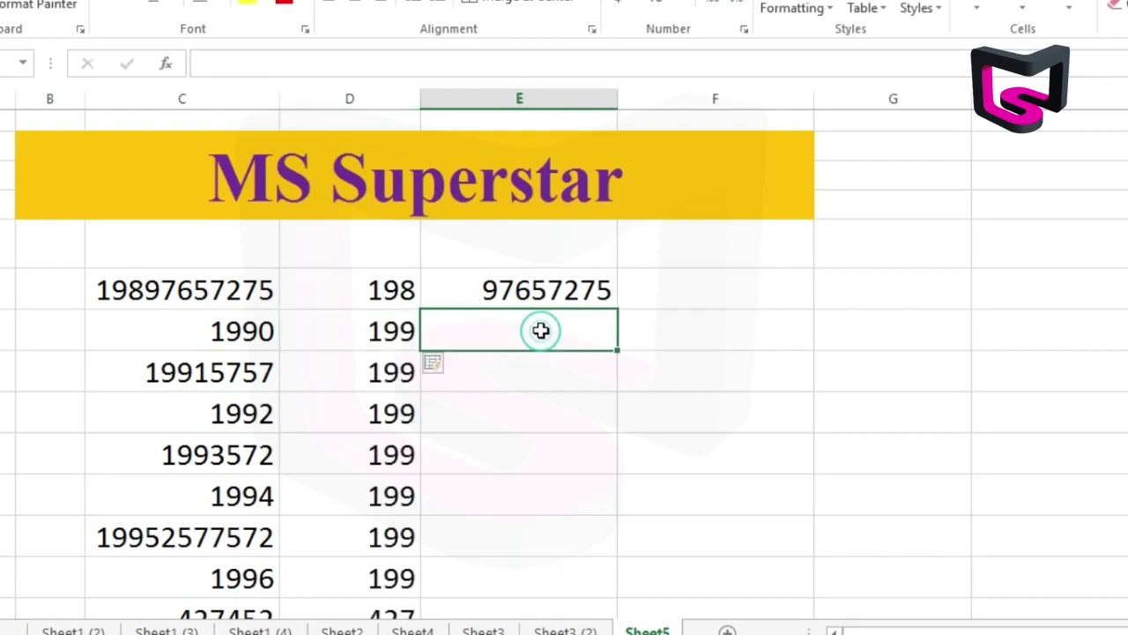
key(ctrl+e)
click(908, 397)
scroll(907, 362, down, 1)
scroll(906, 357, up, 1)
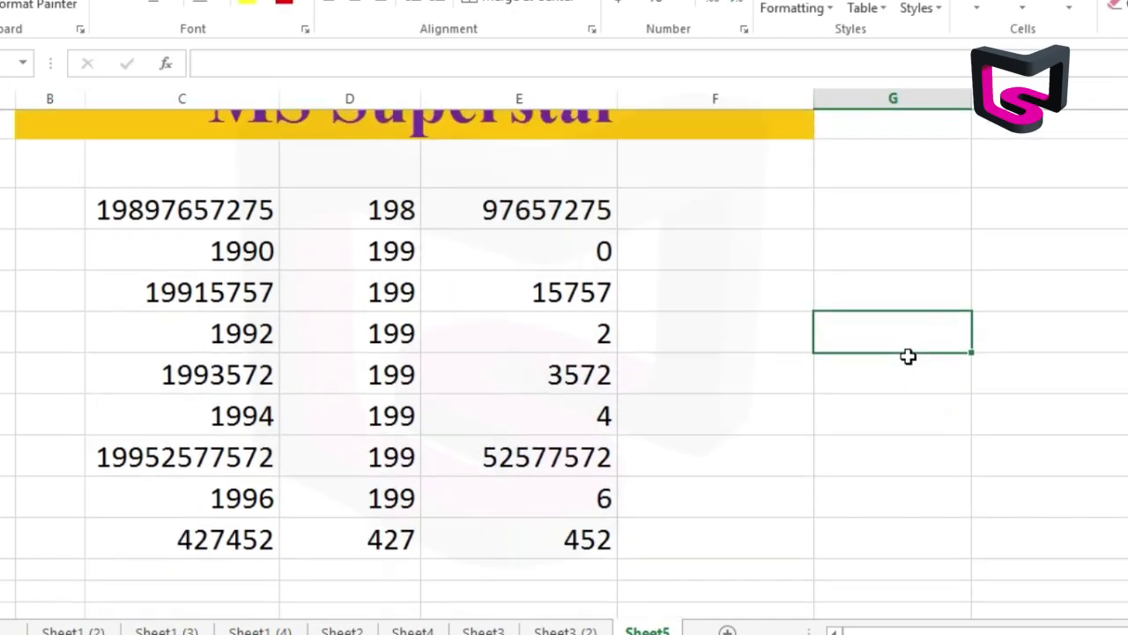
click(145, 287)
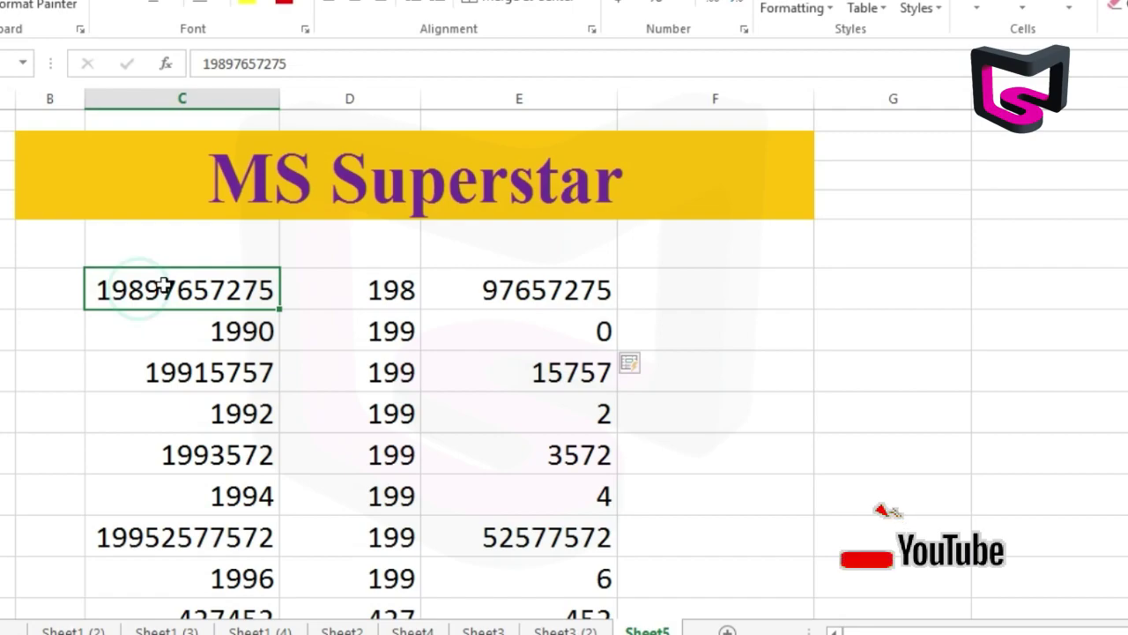
click(358, 290)
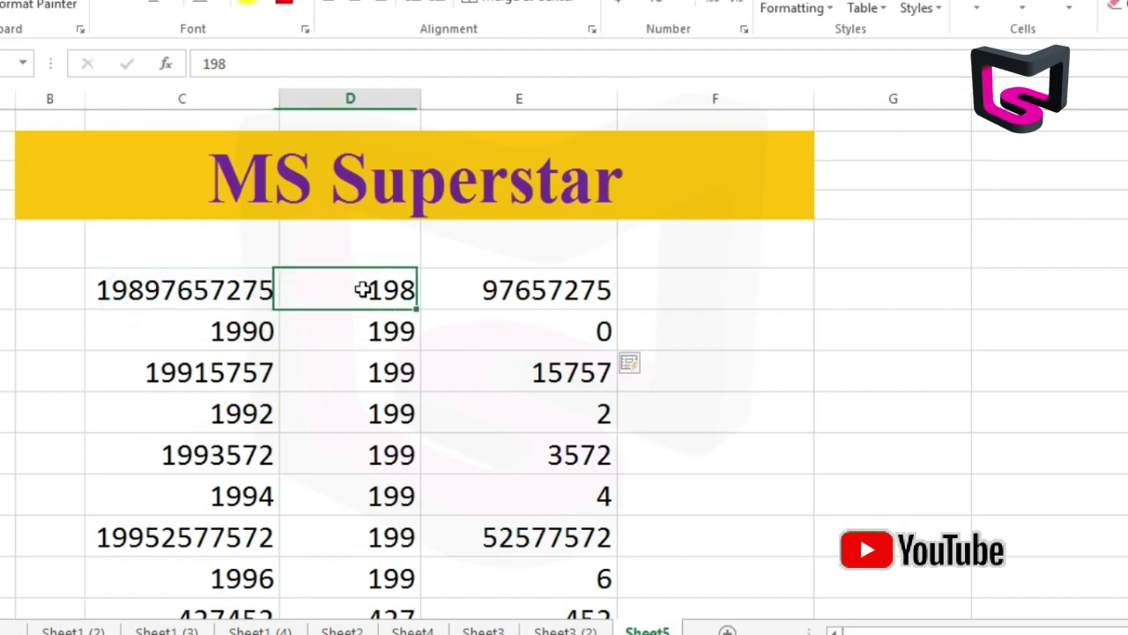
click(535, 289)
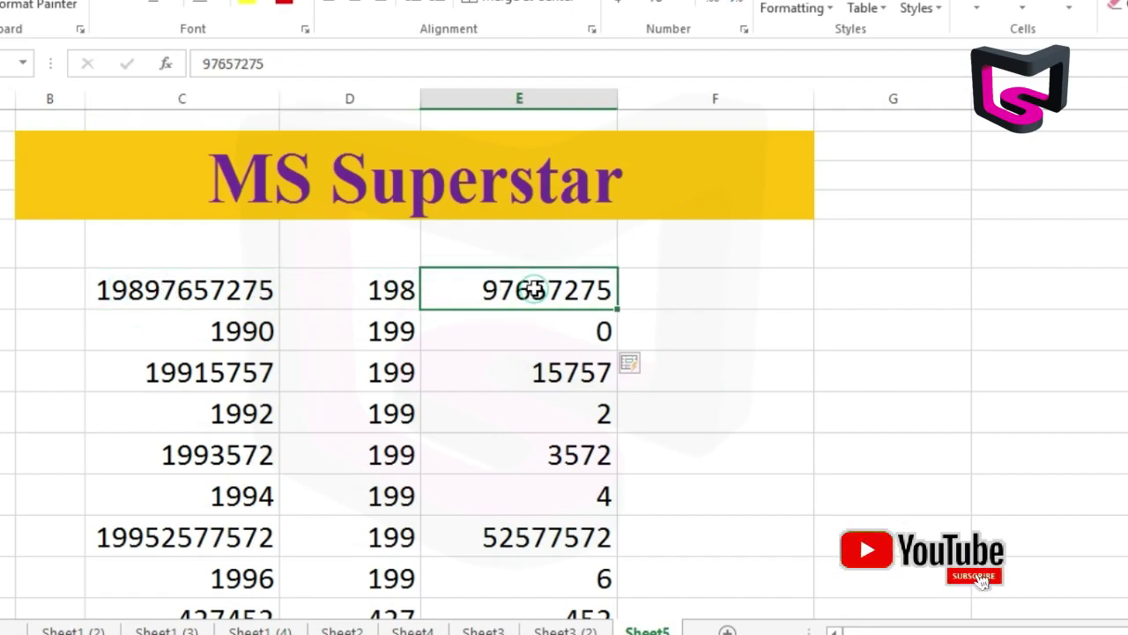
click(251, 333)
click(373, 332)
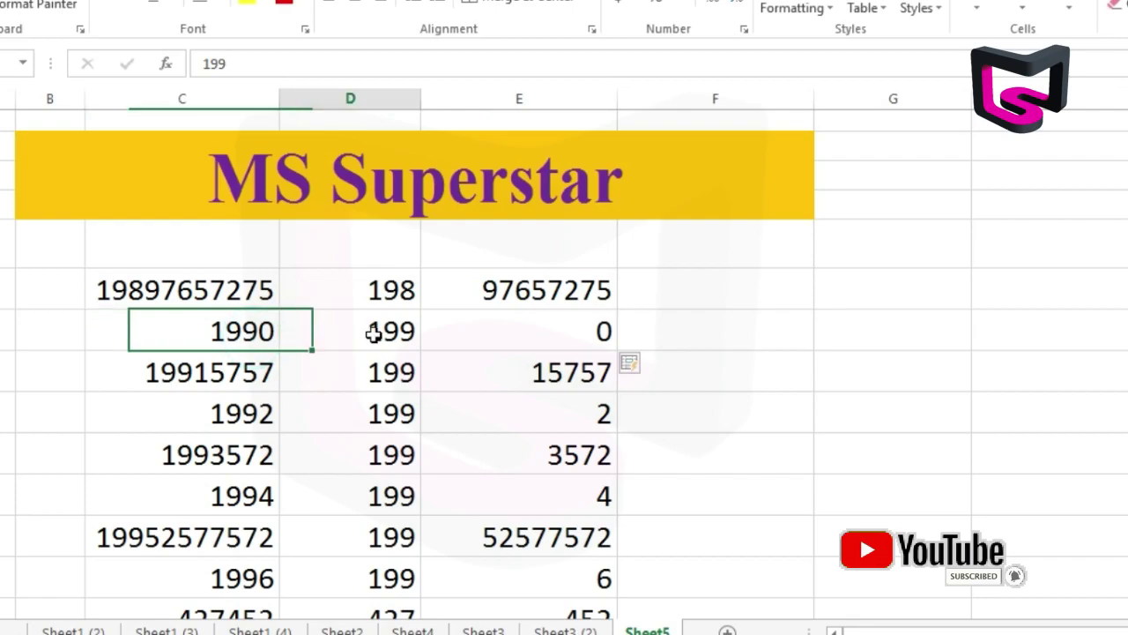
click(552, 333)
click(208, 371)
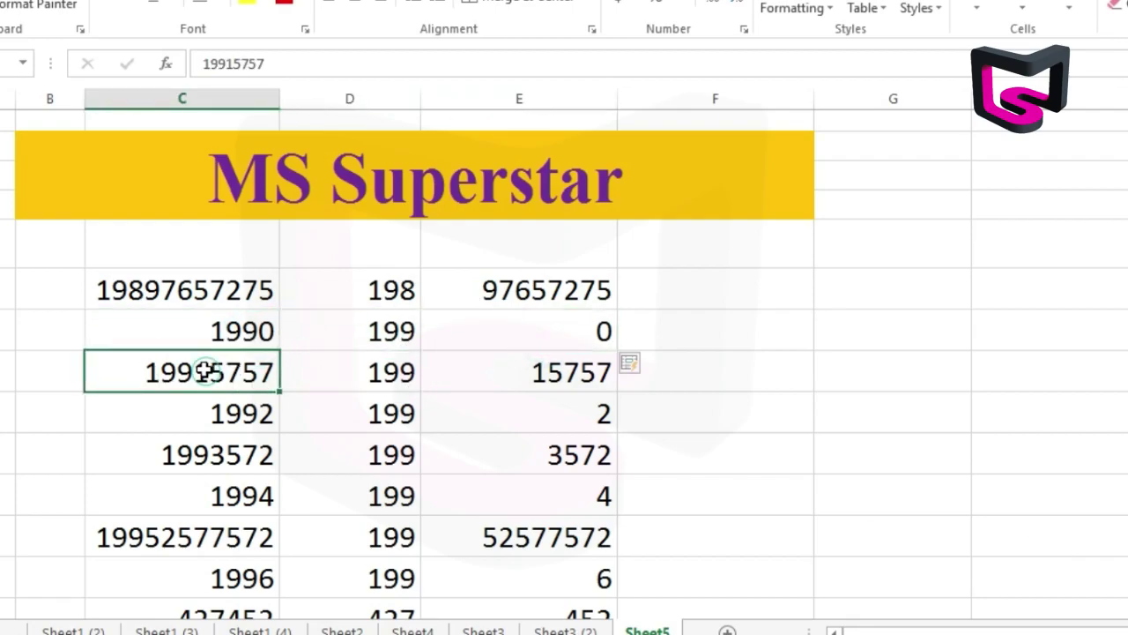
click(577, 365)
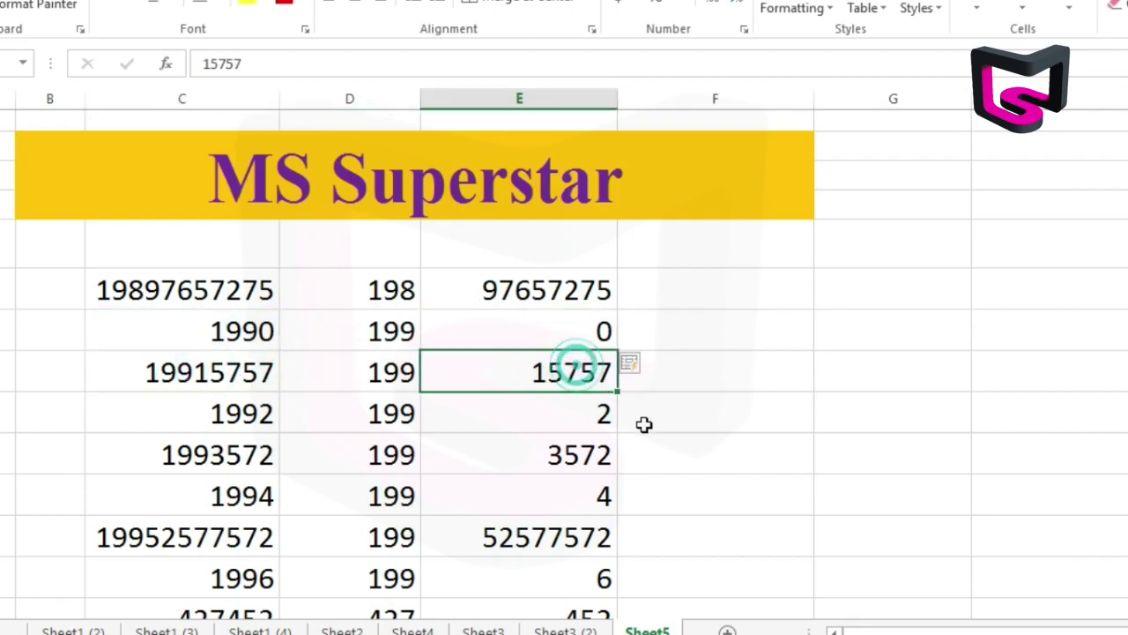